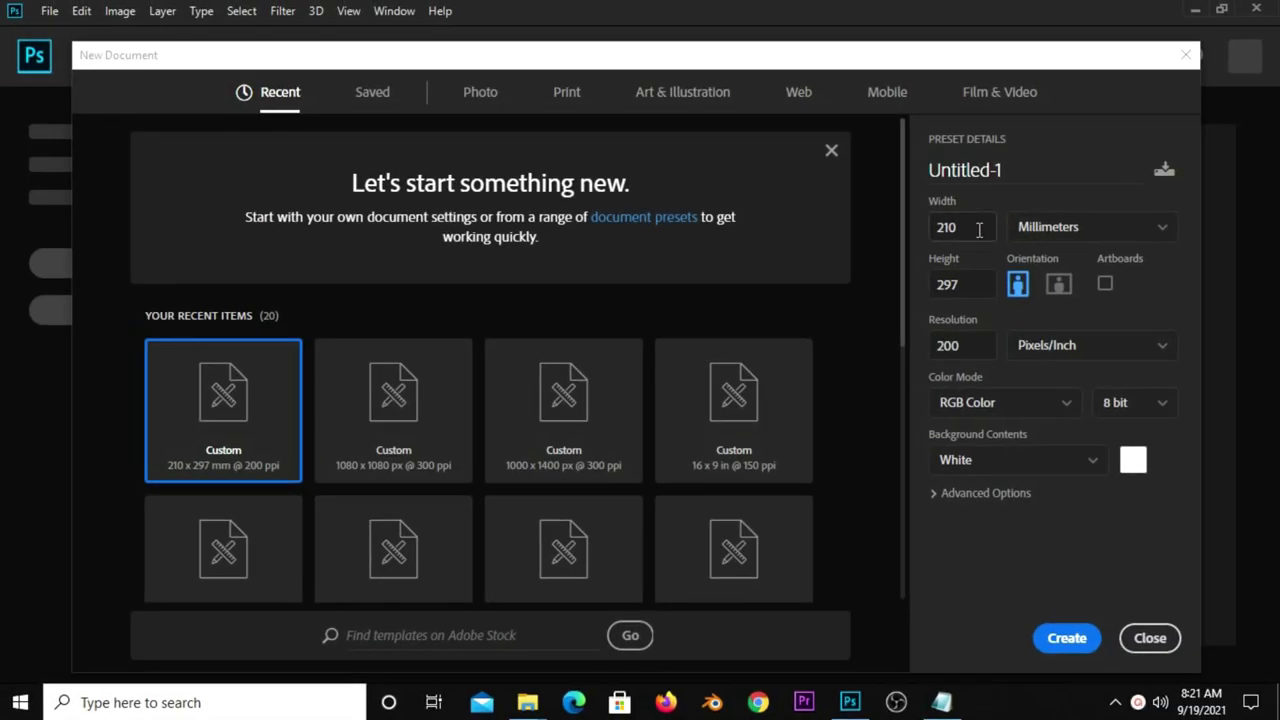
Step: Create a portrait document 210 mm wide, 297 mm high, at 200 pixels per inch
double_click(979, 230)
double_click(973, 284)
double_click(969, 348)
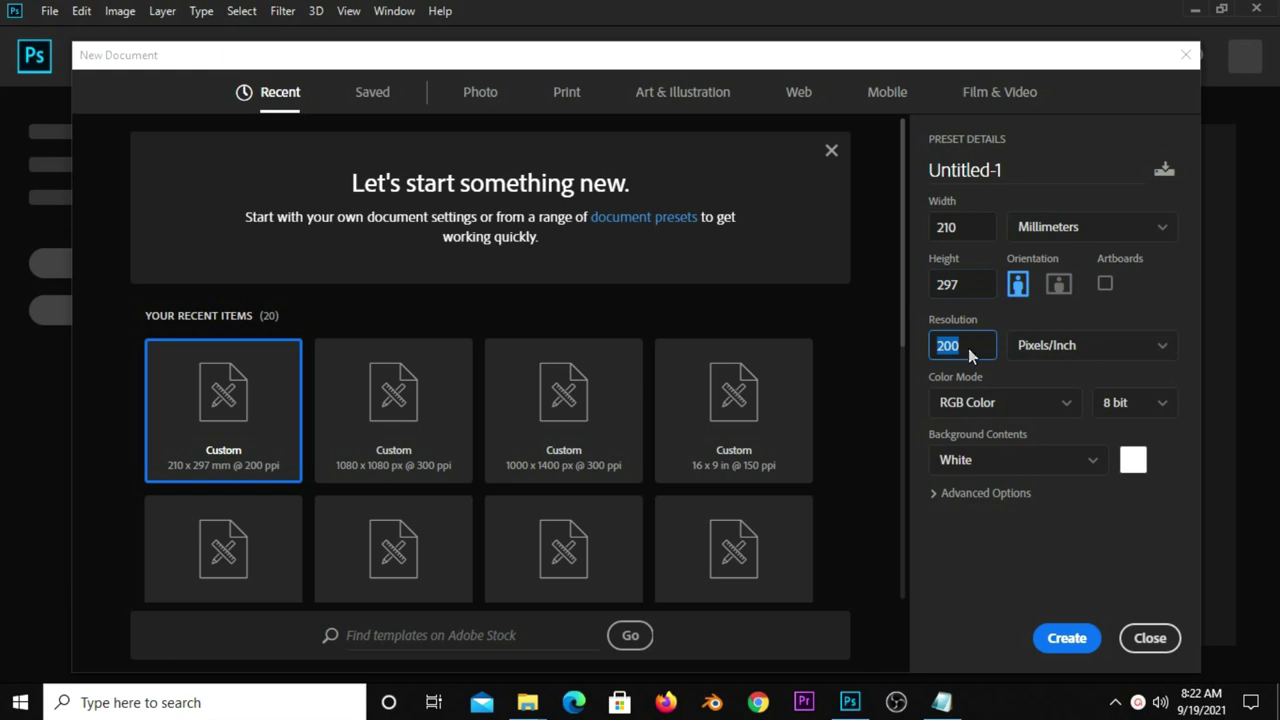
left_click(1065, 640)
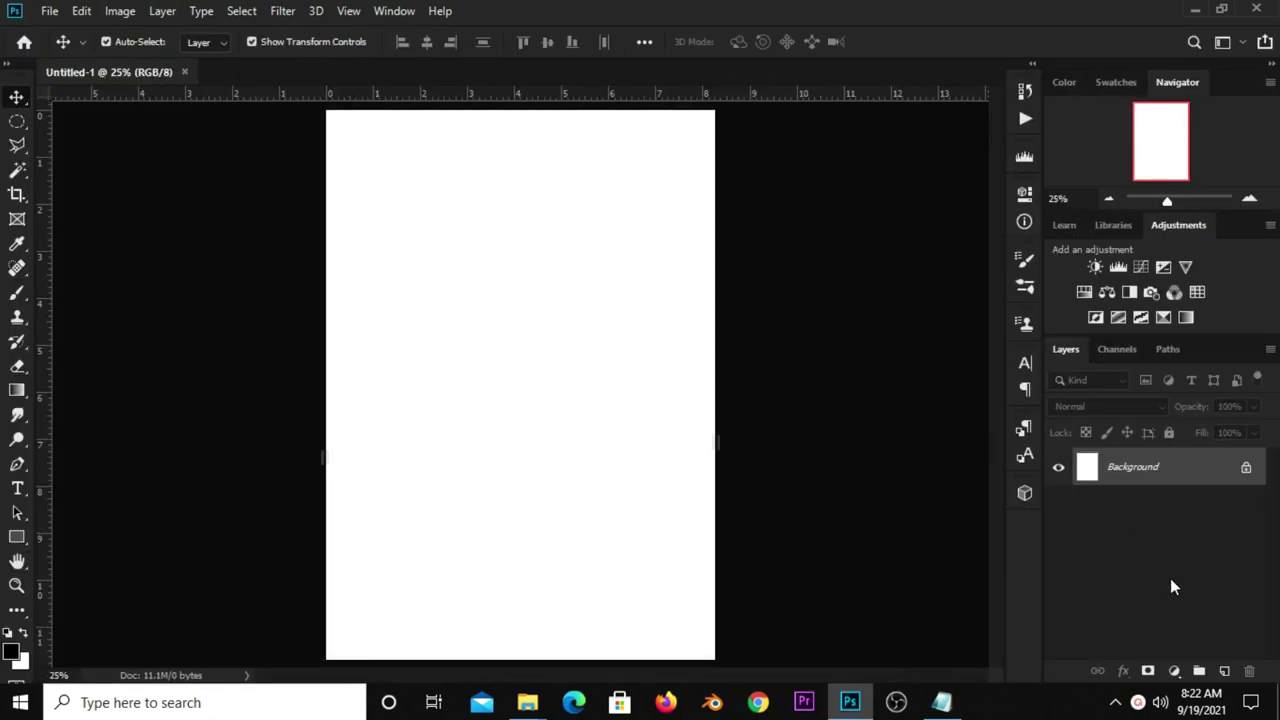
Step: Add a Solid Color fill layer in dark blue 003a6f
left_click(1175, 672)
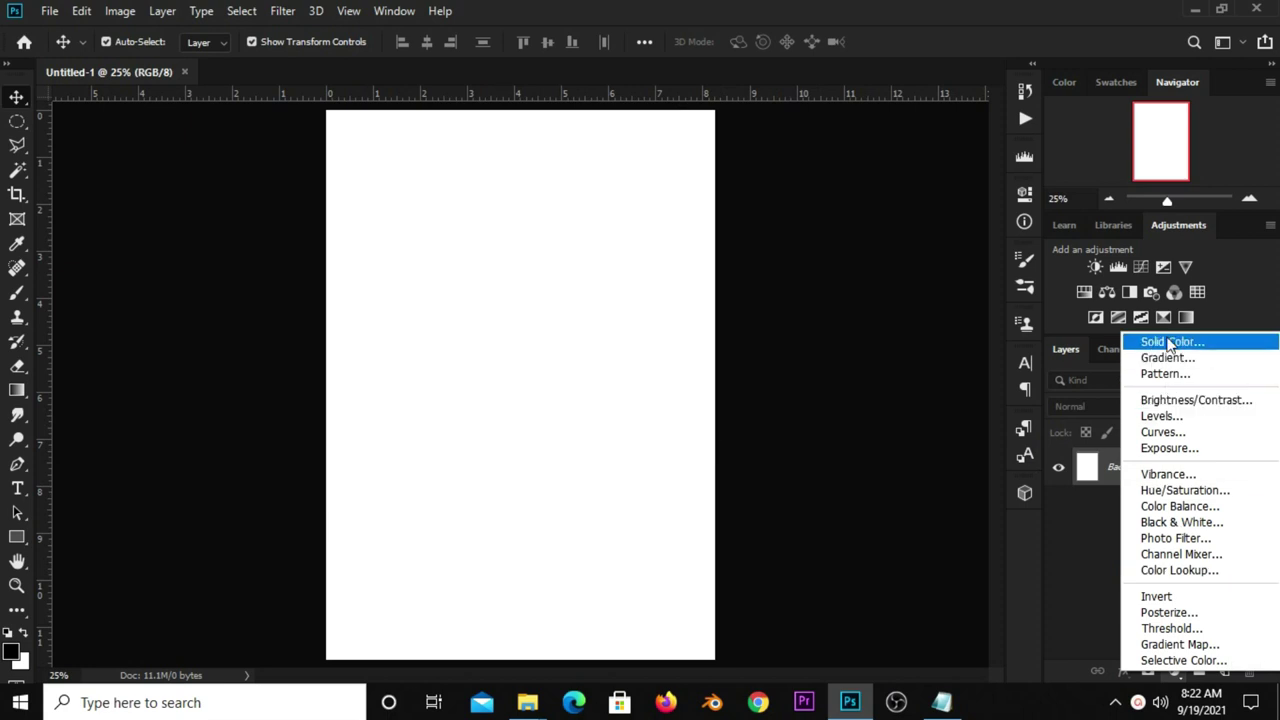
left_click(1170, 342)
left_click(941, 702)
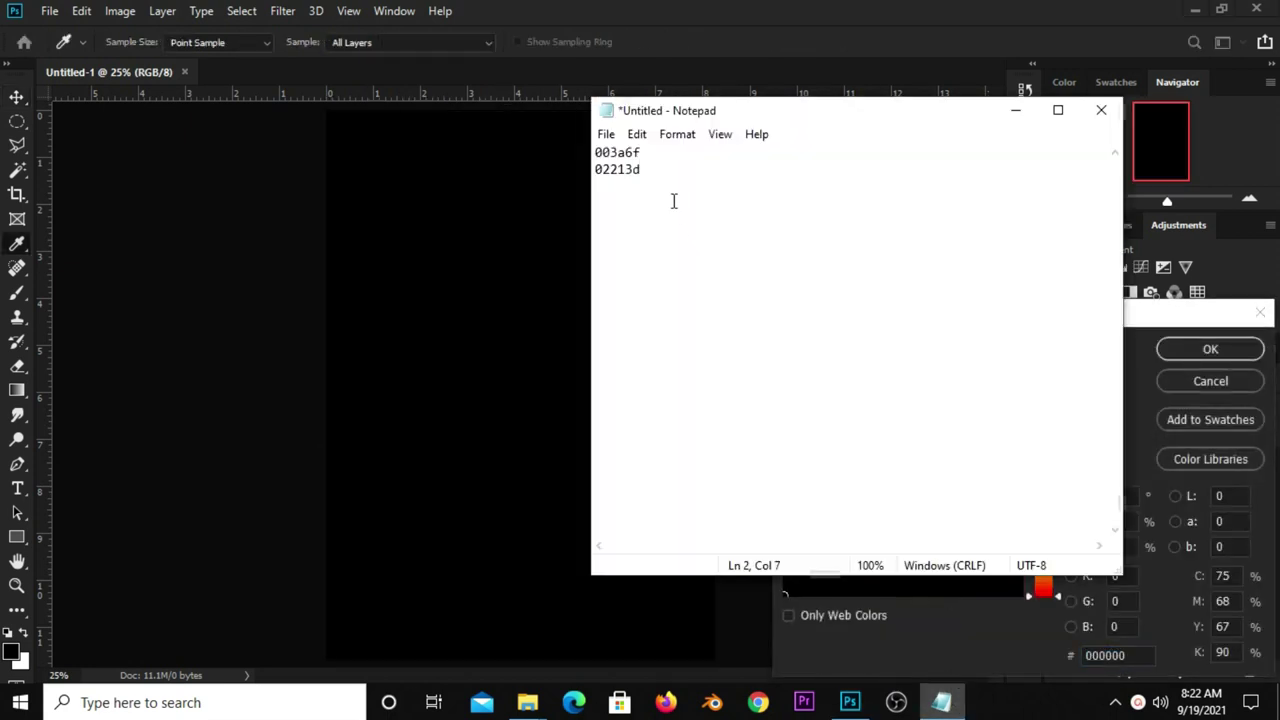
double_click(658, 152)
right_click(619, 150)
left_click(666, 209)
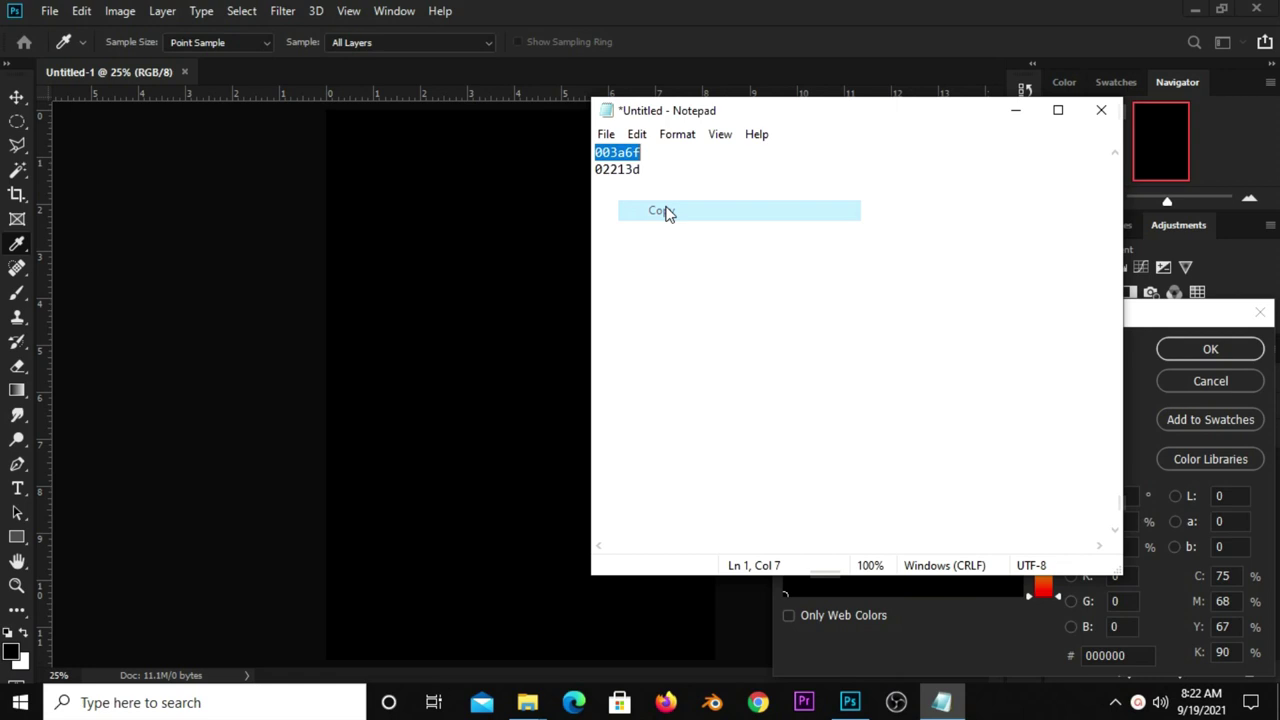
left_click(1176, 320)
left_click_drag(1176, 320, 1041, 230)
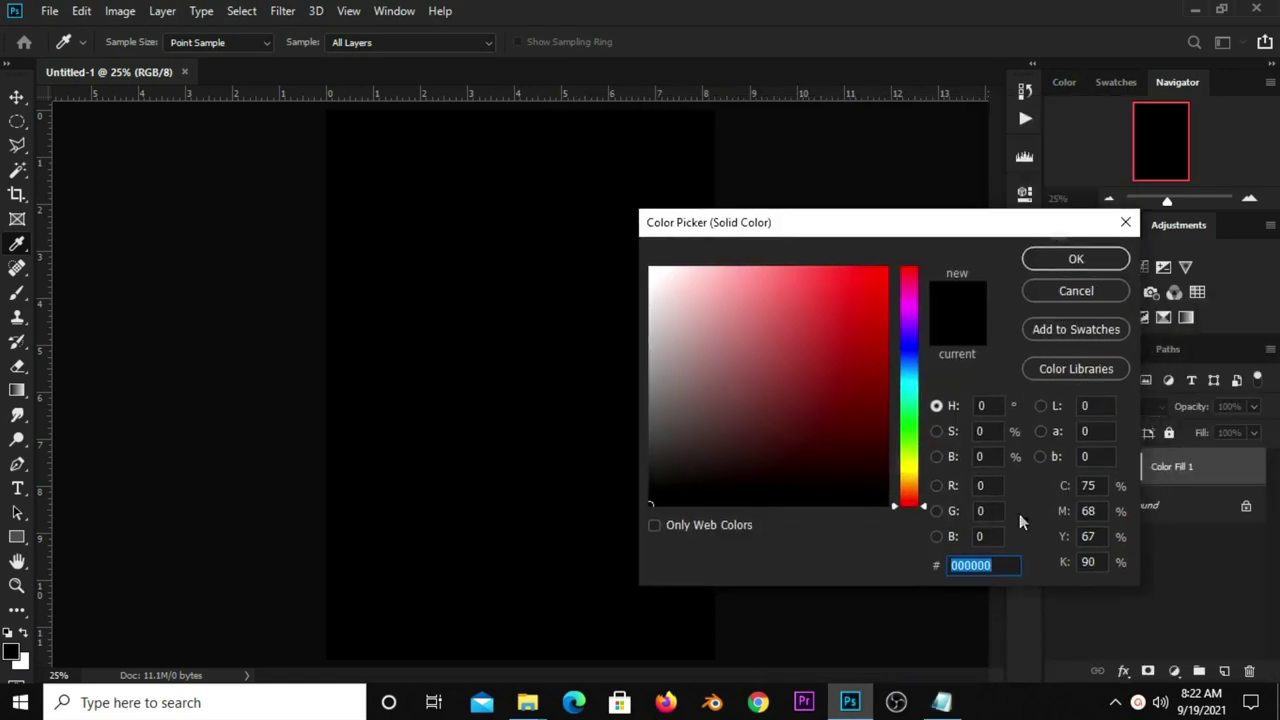
right_click(958, 566)
left_click(983, 382)
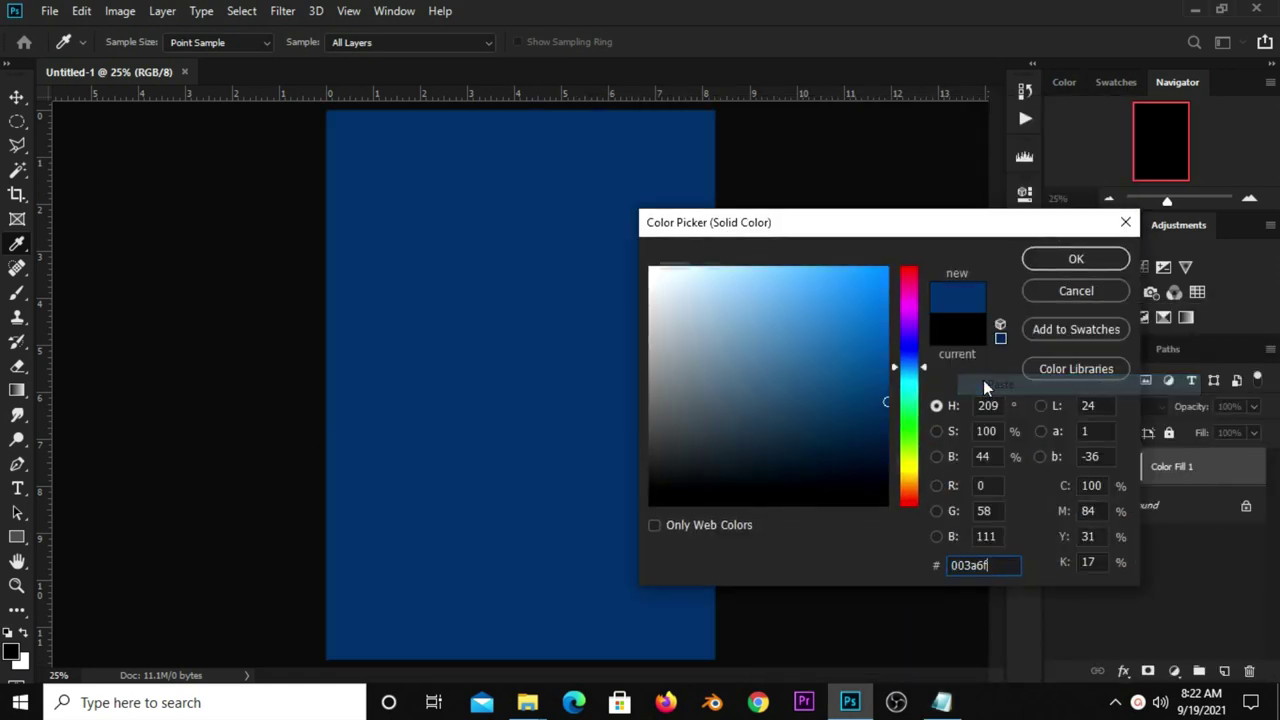
left_click(1076, 259)
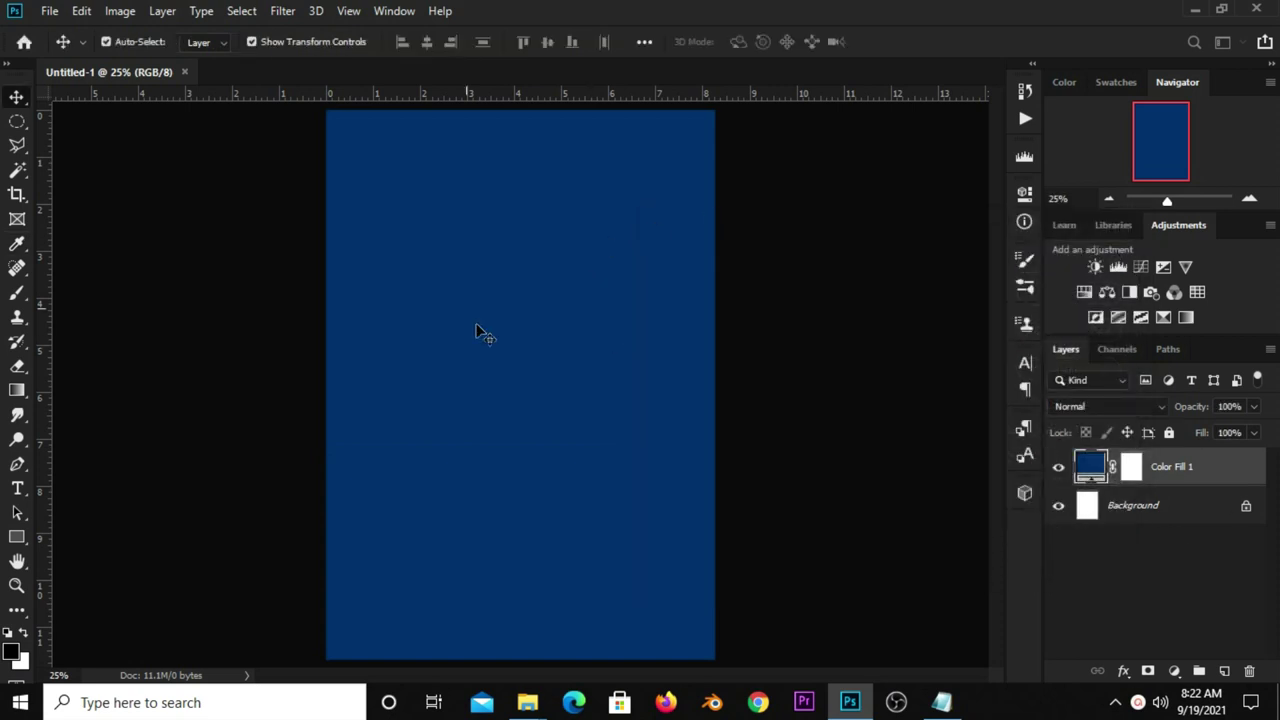
Step: Add a second Solid Color fill layer in navy 02213d and target its mask
left_click(1174, 671)
left_click(1171, 337)
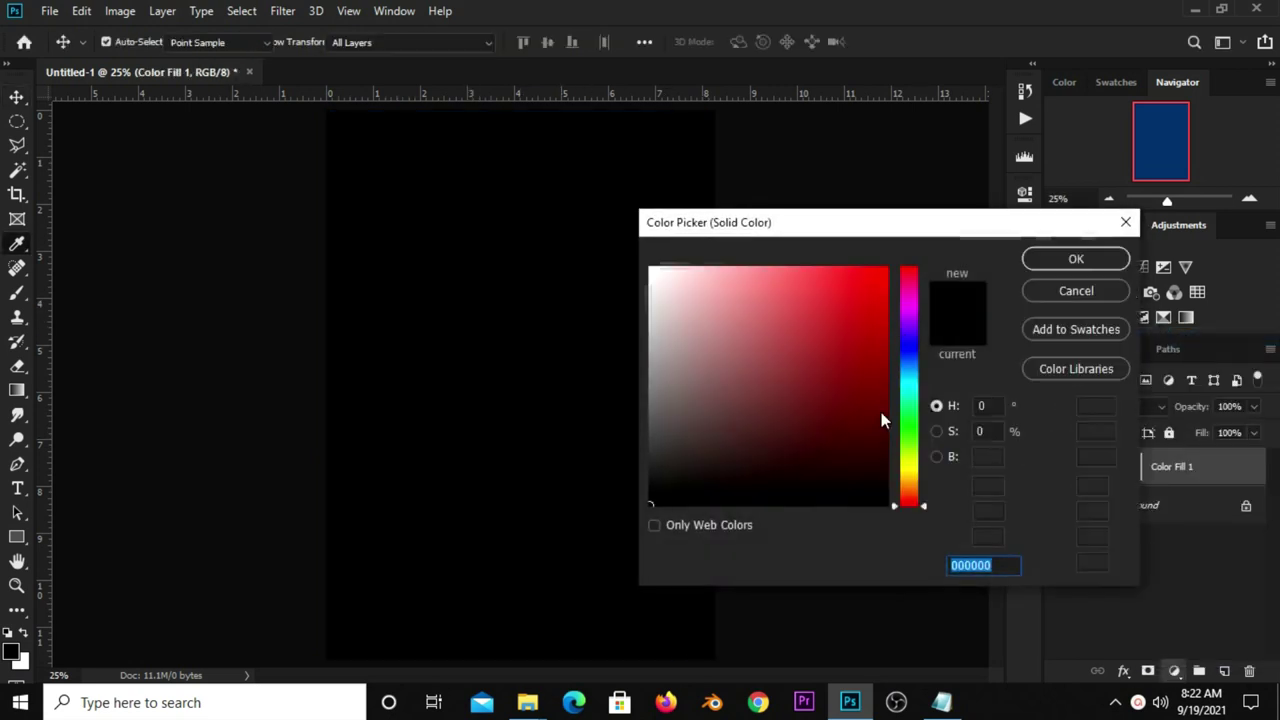
left_click(941, 702)
double_click(672, 176)
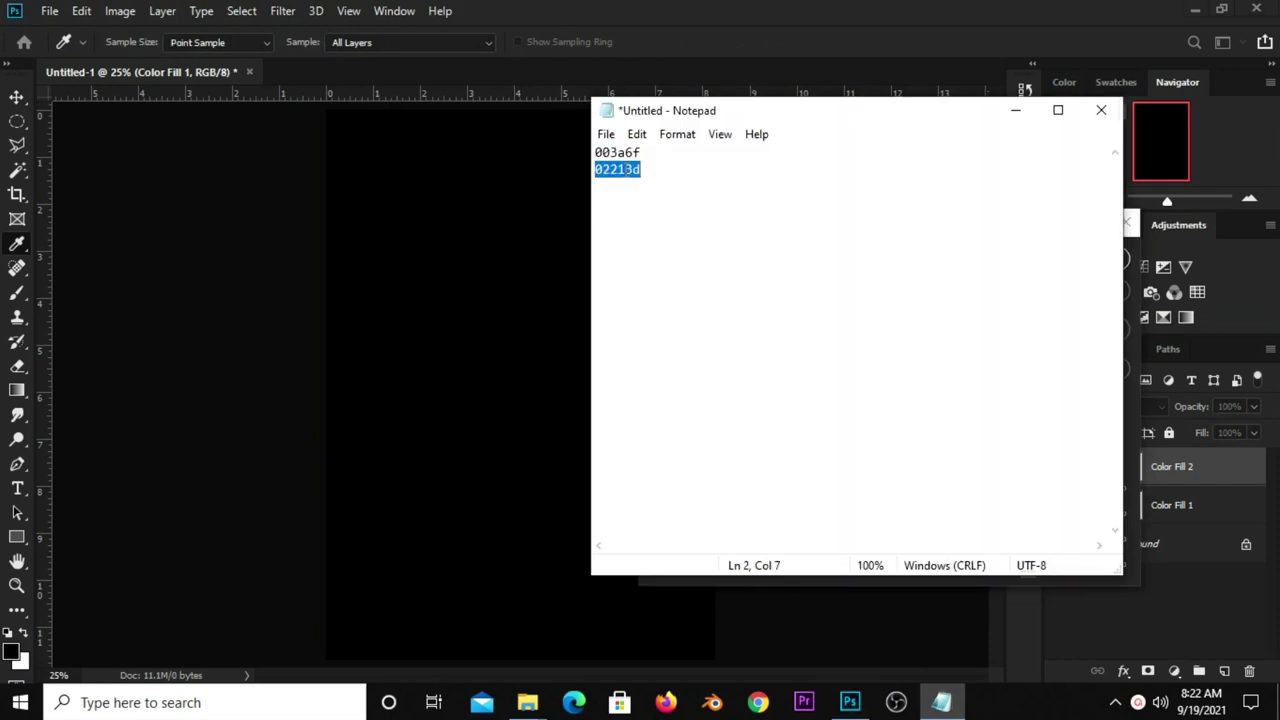
right_click(627, 171)
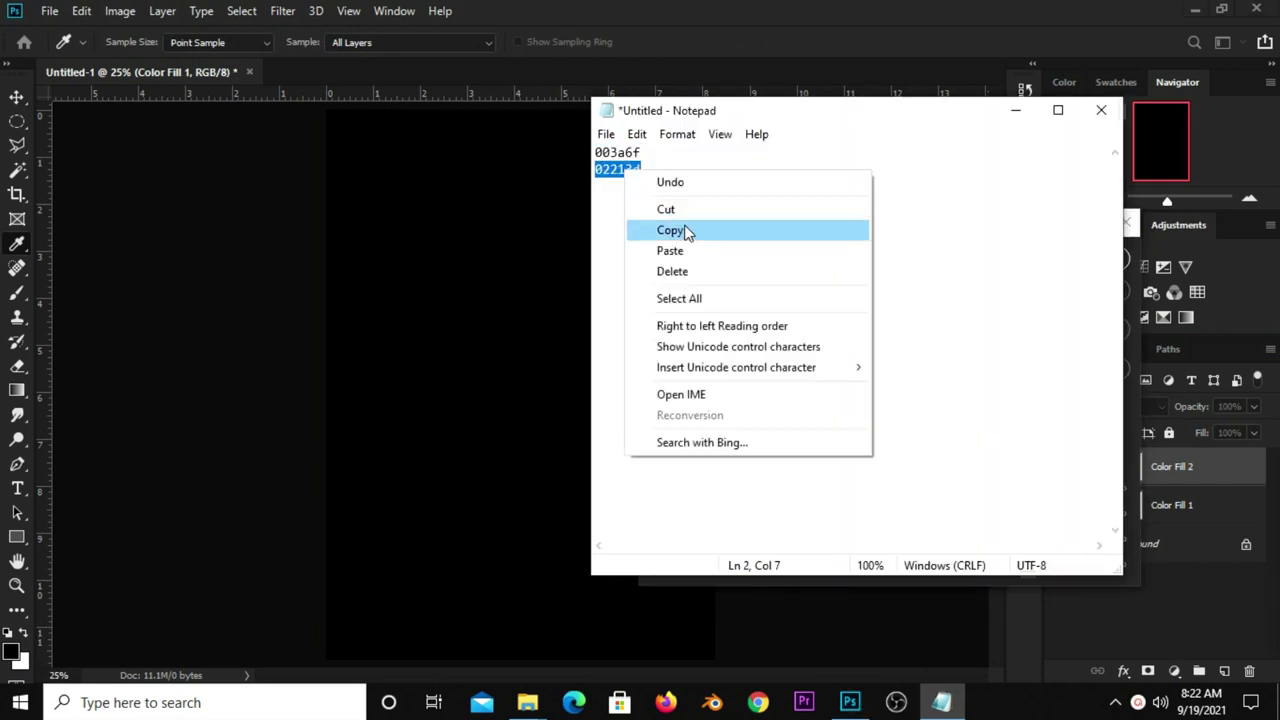
left_click(687, 232)
left_click(1015, 110)
left_click(960, 566)
right_click(955, 568)
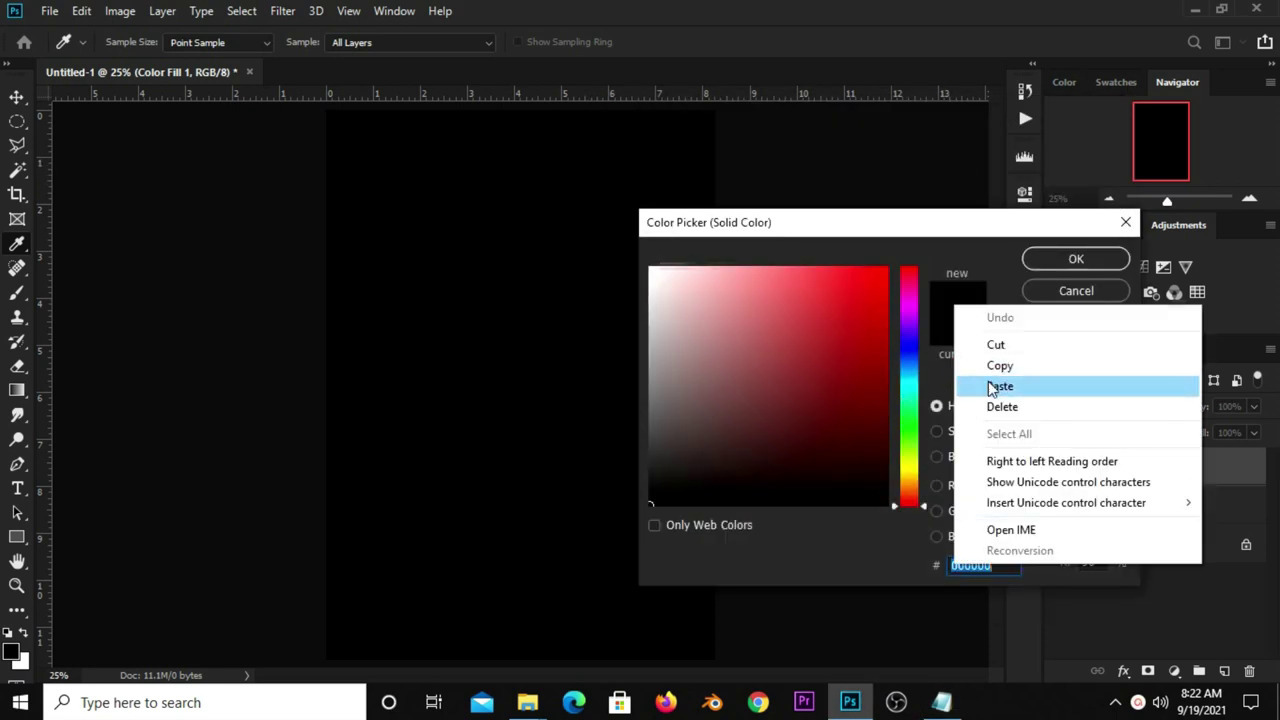
left_click(992, 386)
double_click(1001, 565)
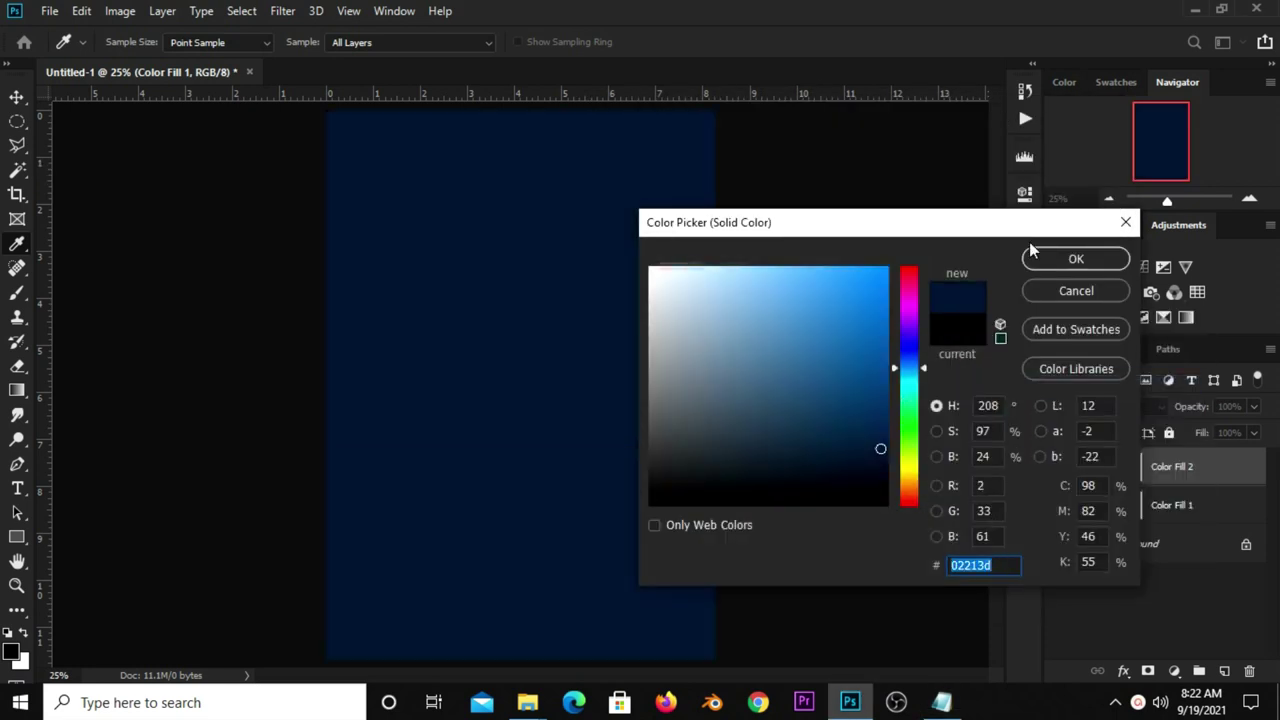
left_click(1036, 257)
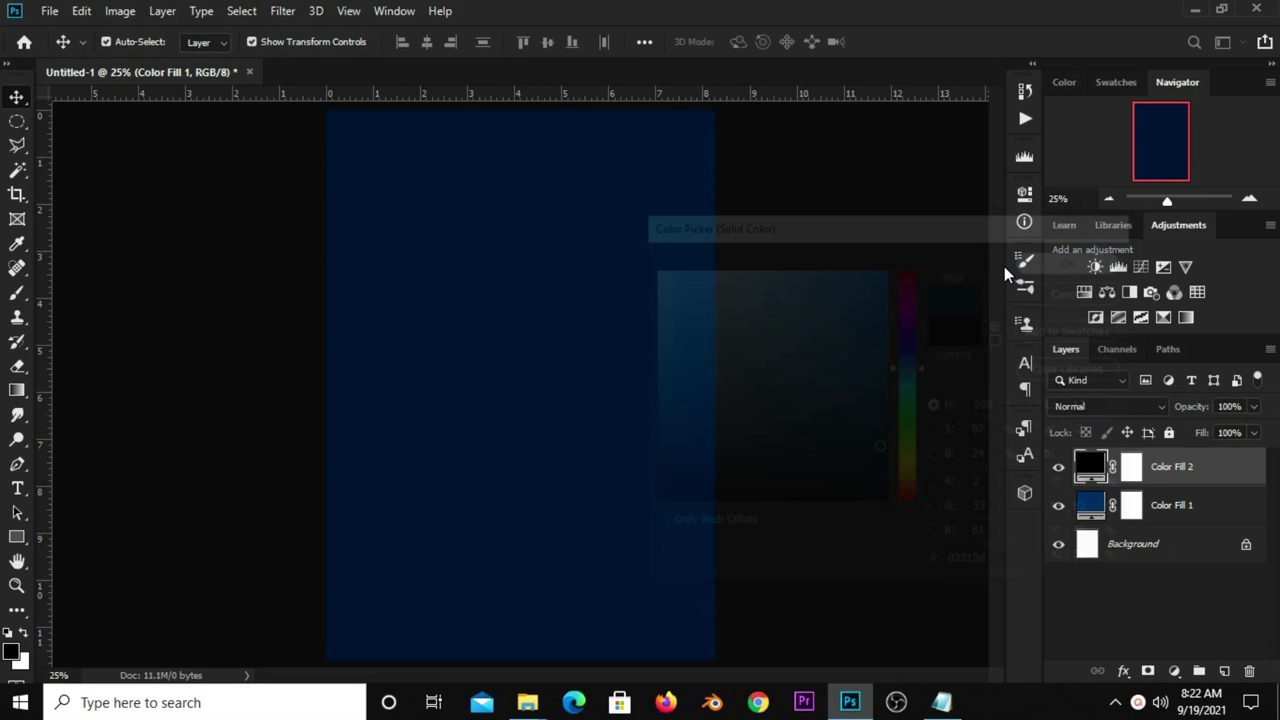
left_click(1130, 468)
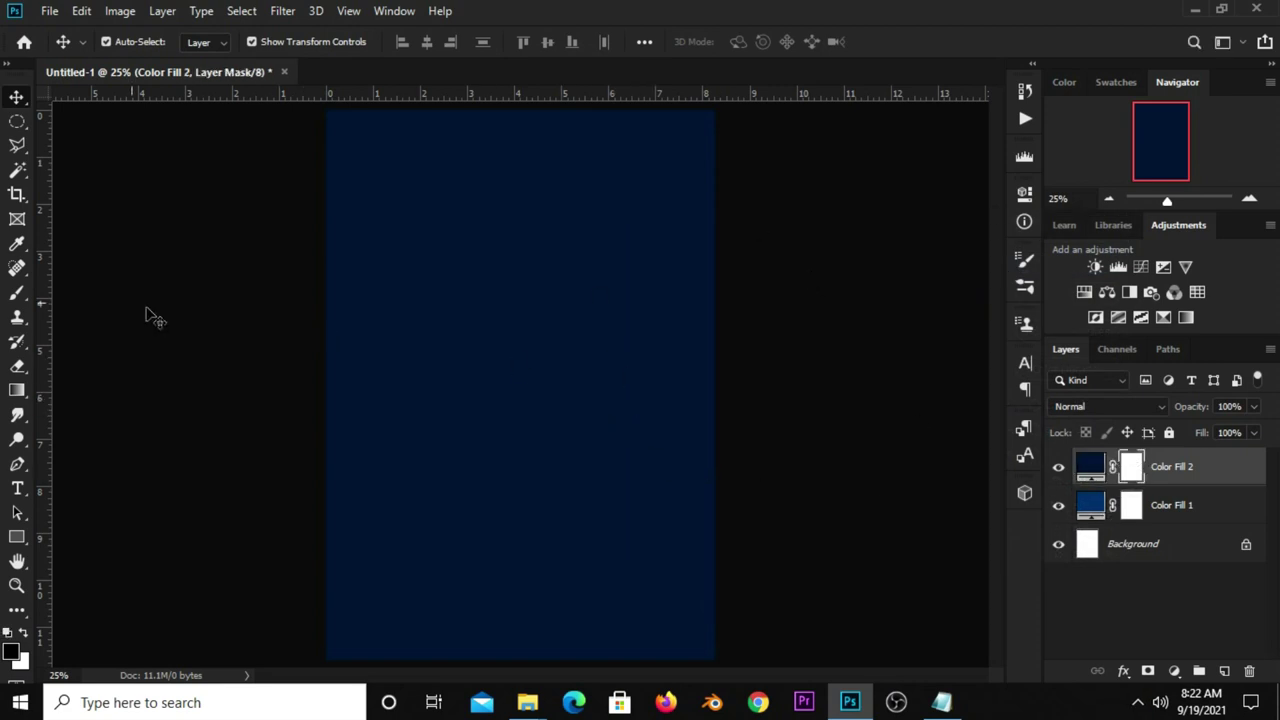
Step: Dab Color Fill 2's mask centre with a soft black 2000 px brush to reveal a blue glow
right_click(5, 293)
left_click(181, 293)
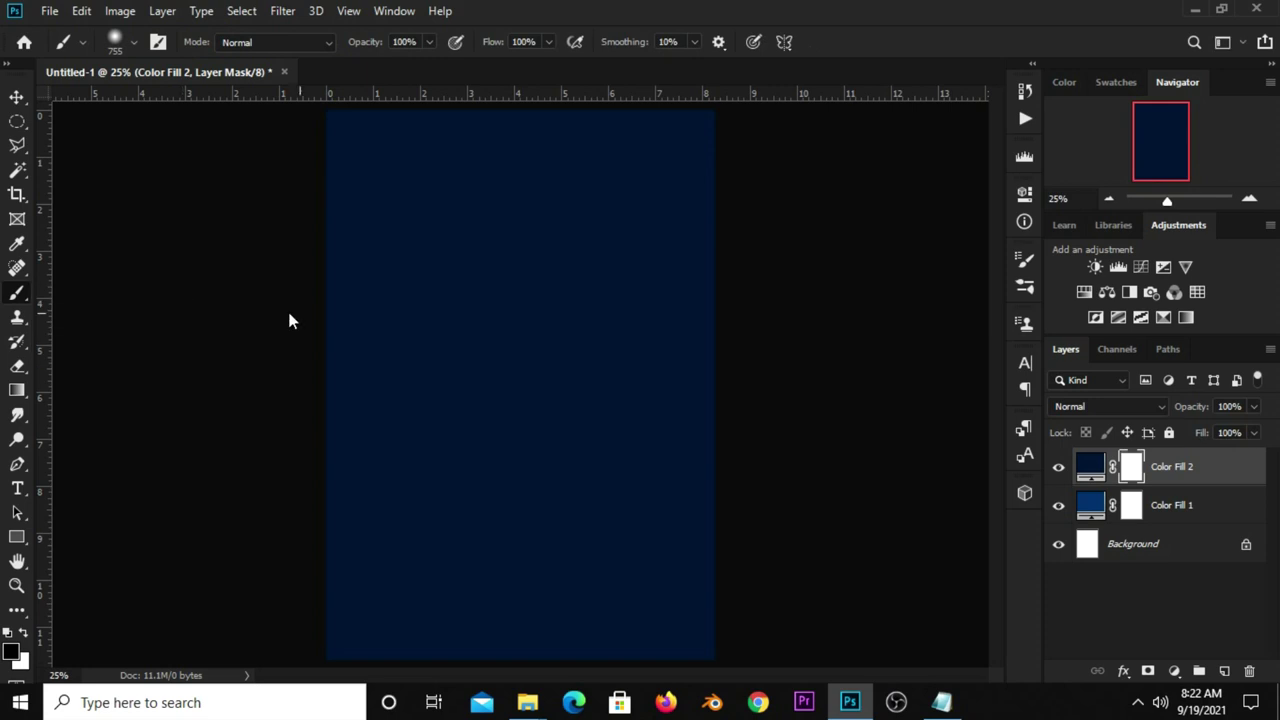
left_click(122, 42)
left_click(37, 184)
key("Return")
left_click(10, 653)
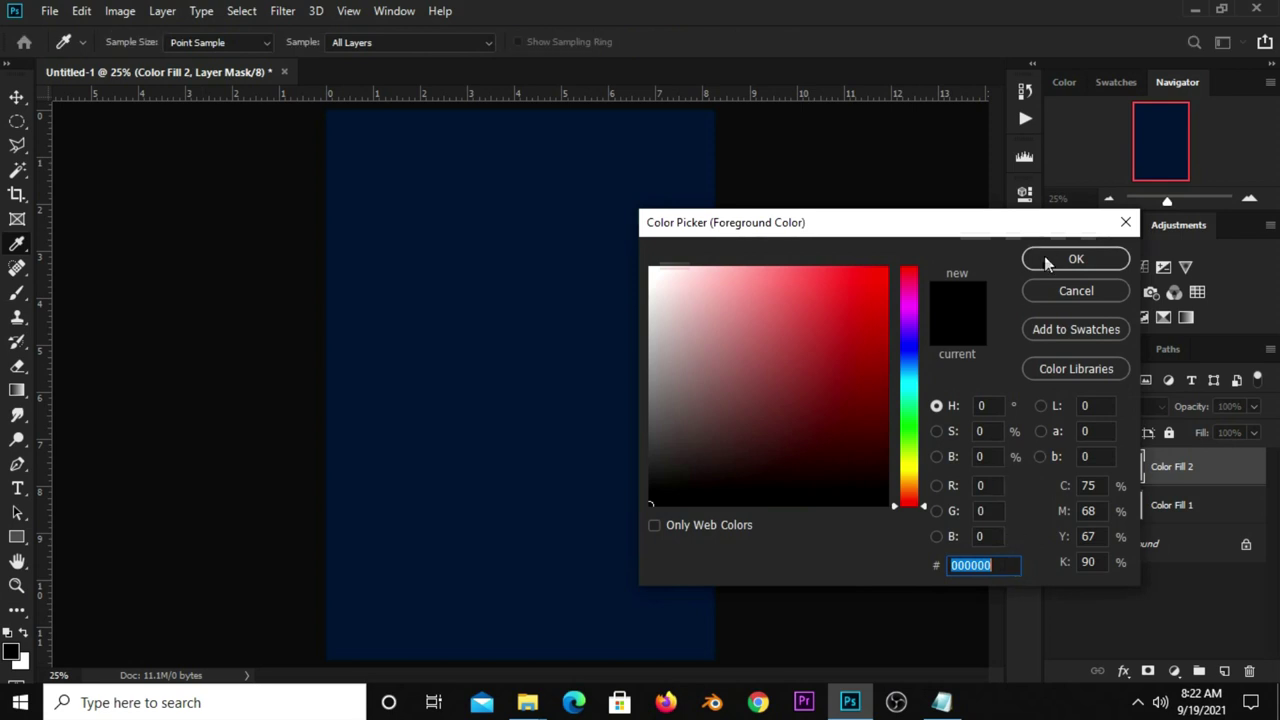
left_click(1048, 262)
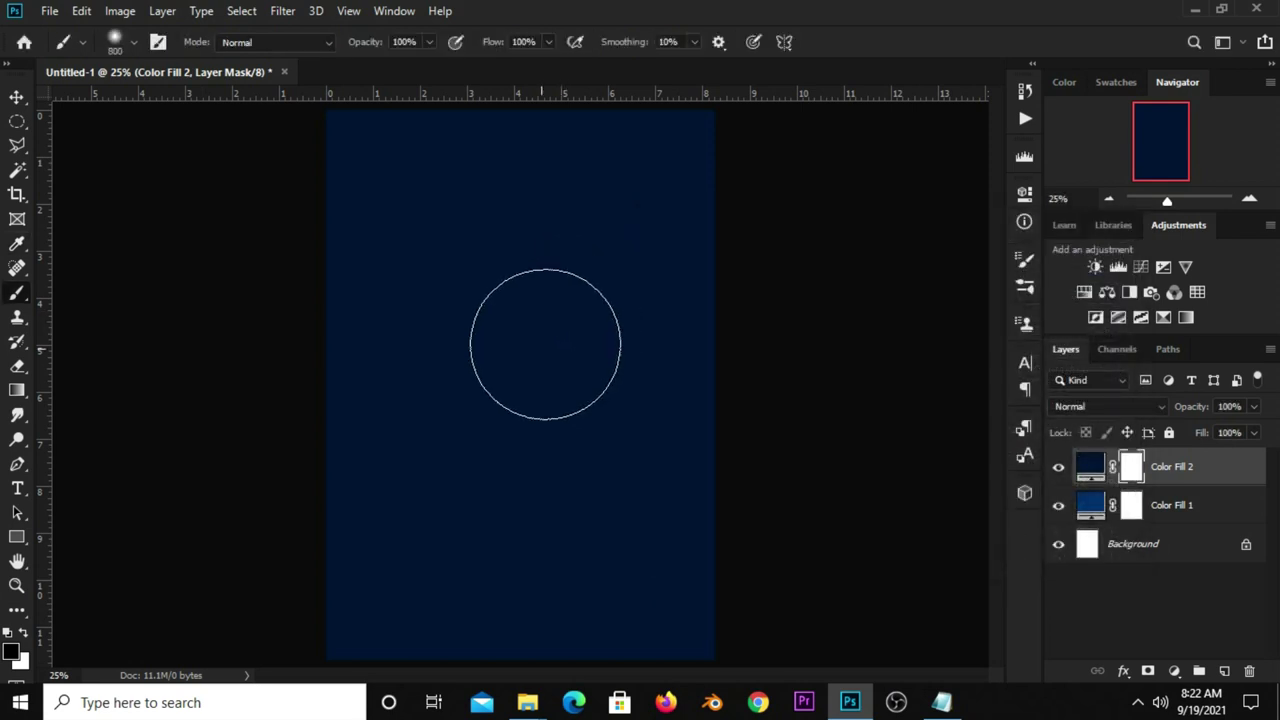
key("bracketright")
key("bracketright")
key("bracketright")
key("bracketright")
key("bracketright")
key("bracketright")
key("bracketright")
key("bracketright")
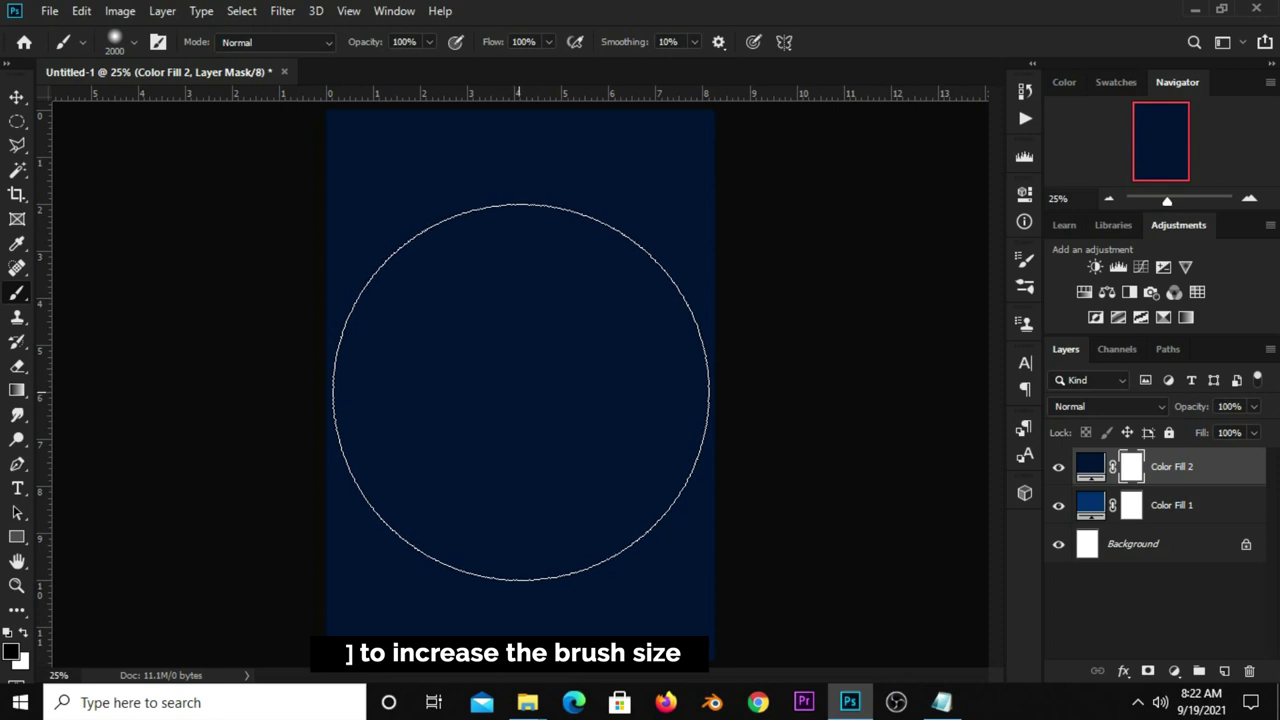
left_click(518, 380)
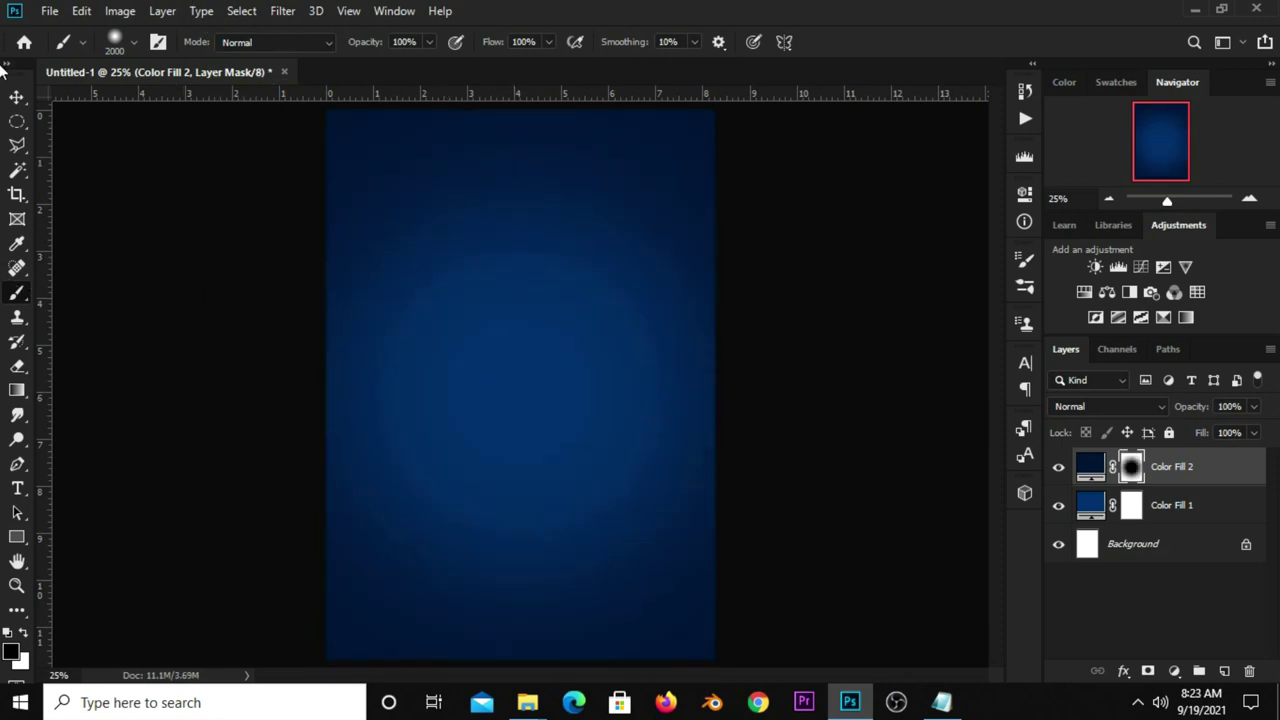
key("bracketright")
key("bracketright")
key("bracketright")
key("bracketright")
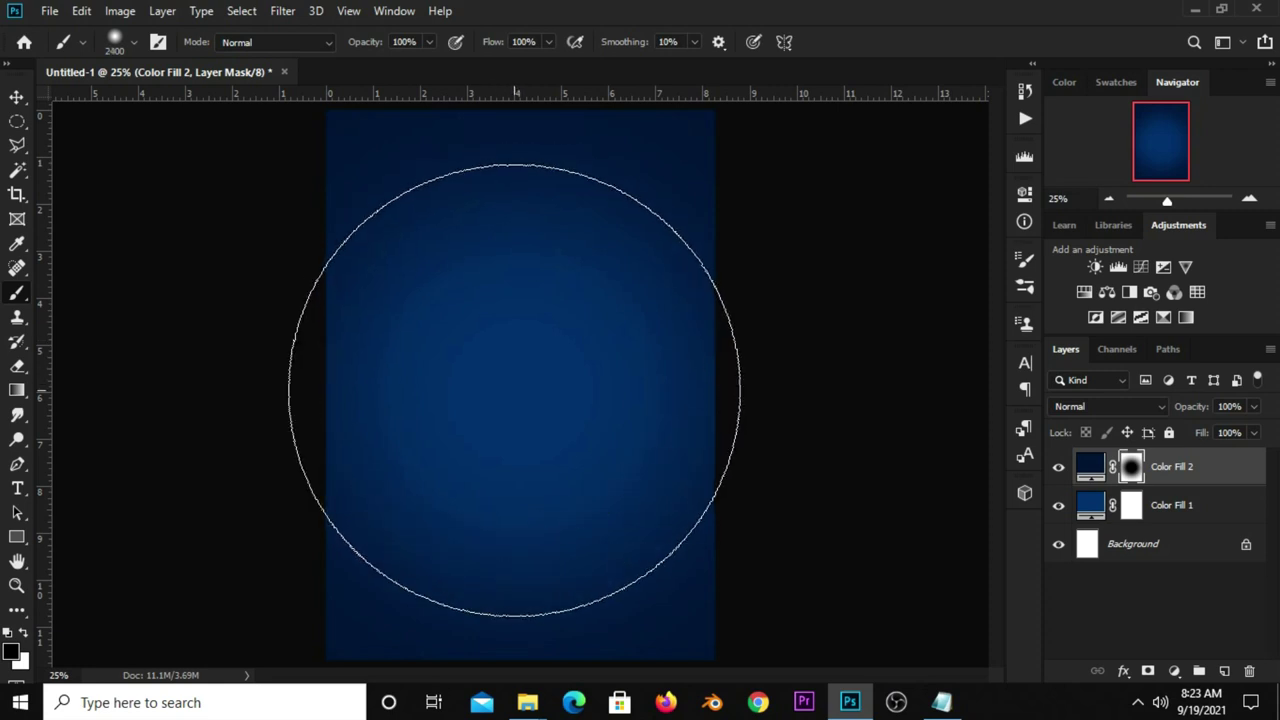
Step: Toggle the vignette fill layer off and on to compare, then deselect
left_click(16, 97)
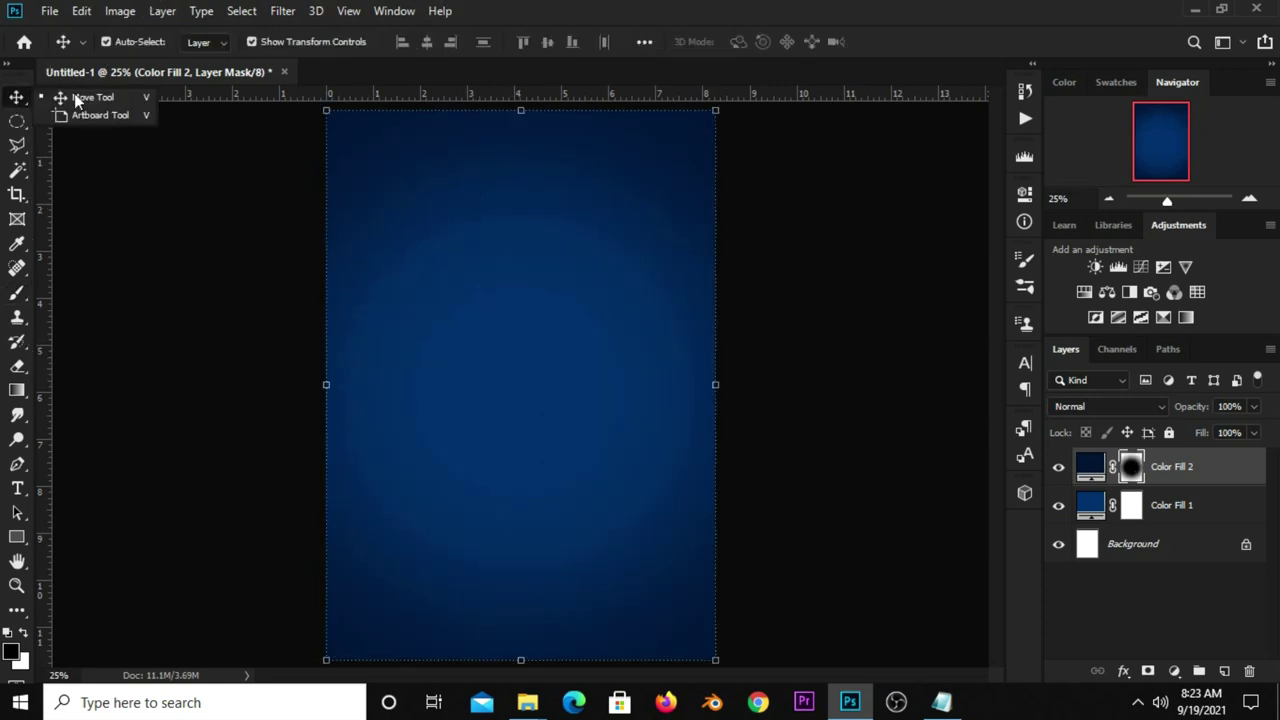
left_click(1058, 466)
left_click(1058, 466)
left_click(880, 404)
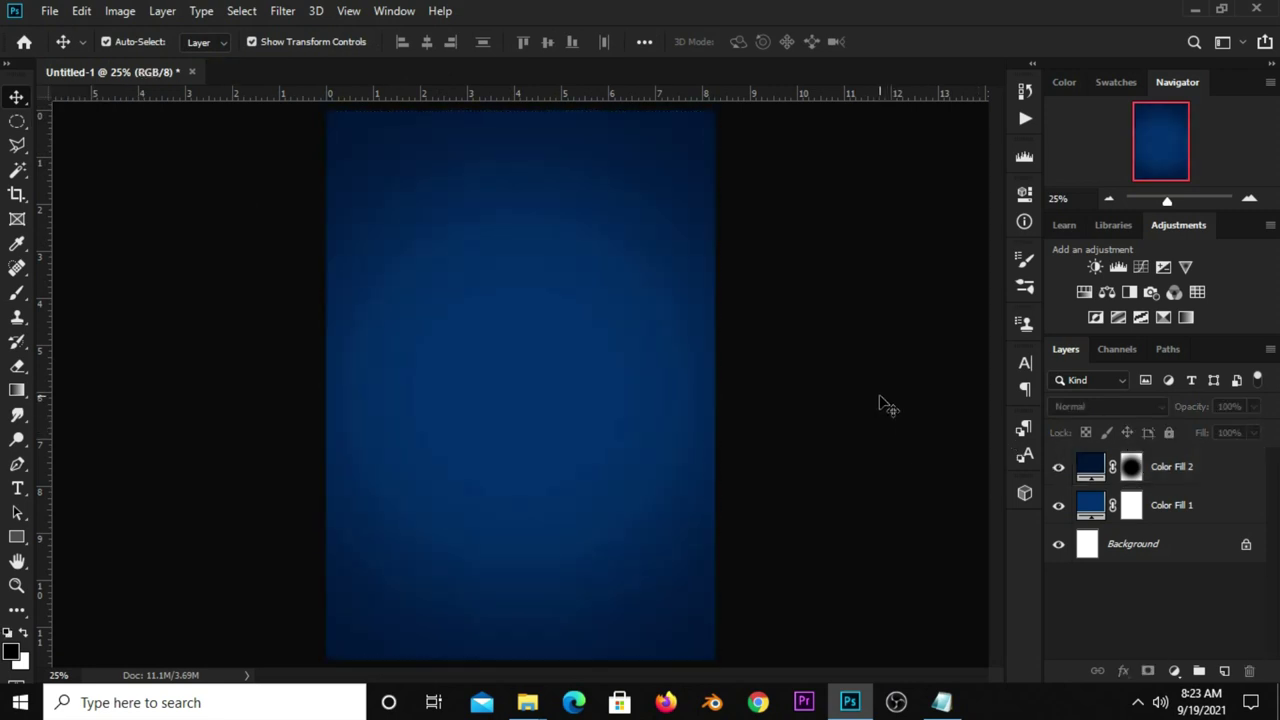
Step: Open sprite resources.psd from recent files and make its texture layer visible
left_click(48, 12)
mouse_move(85, 122)
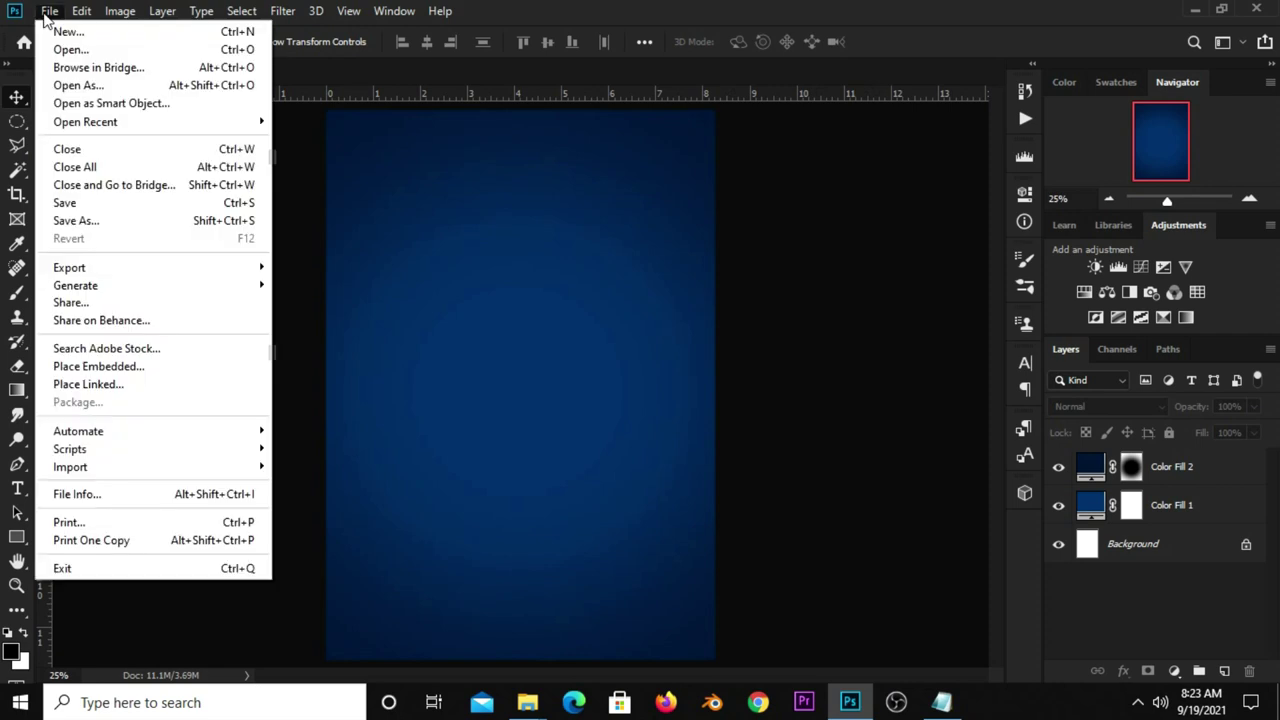
left_click(343, 140)
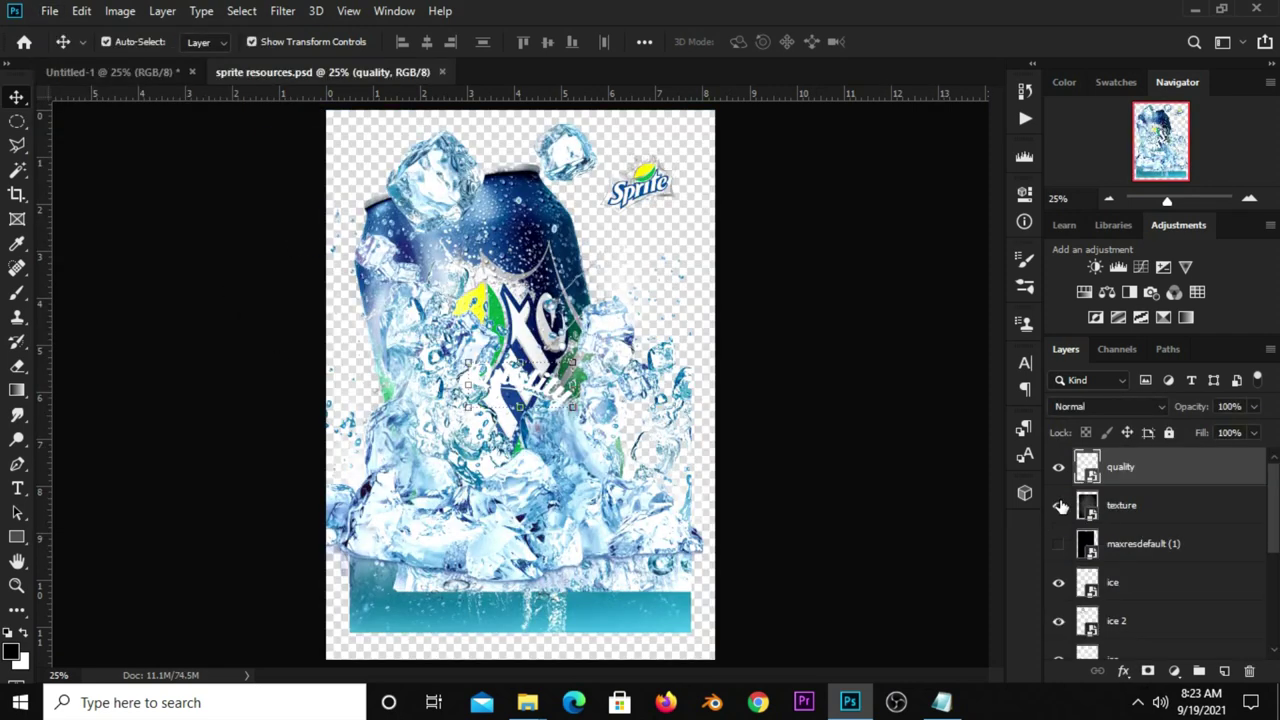
left_click(1059, 505)
left_click_drag(534, 462, 534, 420)
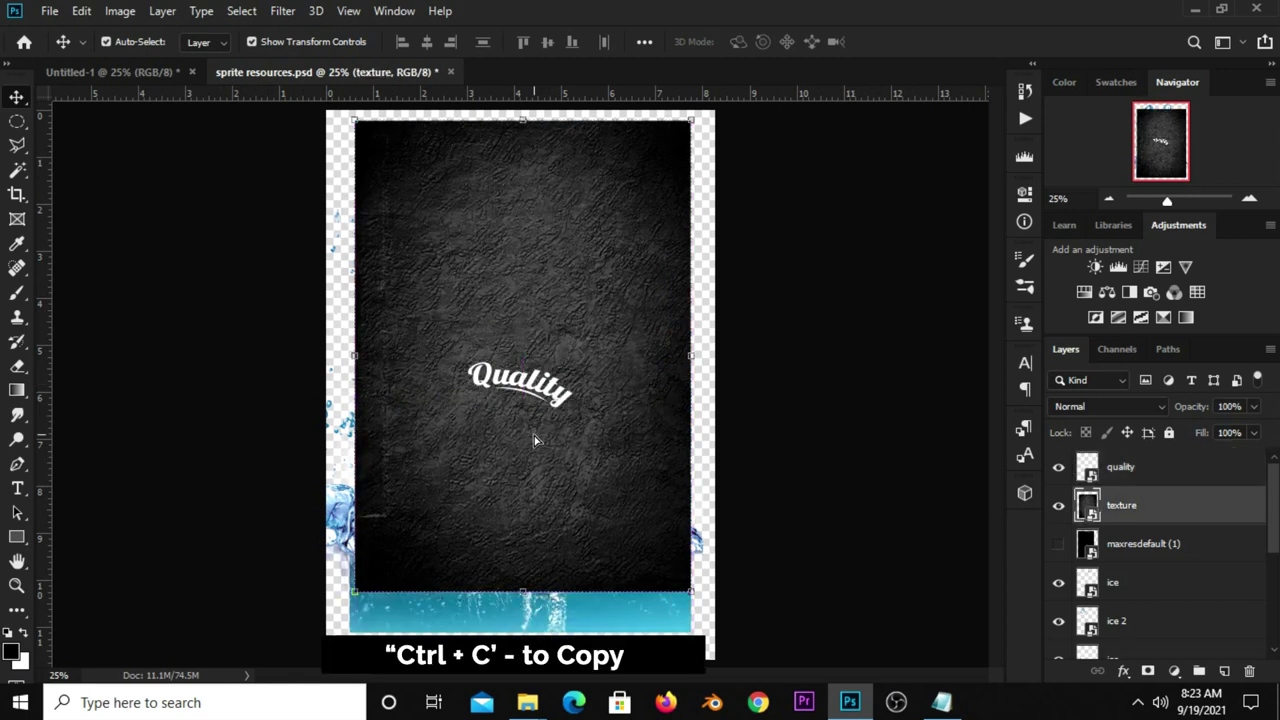
Step: Paste the texture into Untitled-1 and stretch it to cover the whole canvas
left_click(112, 72)
key("ctrl+v")
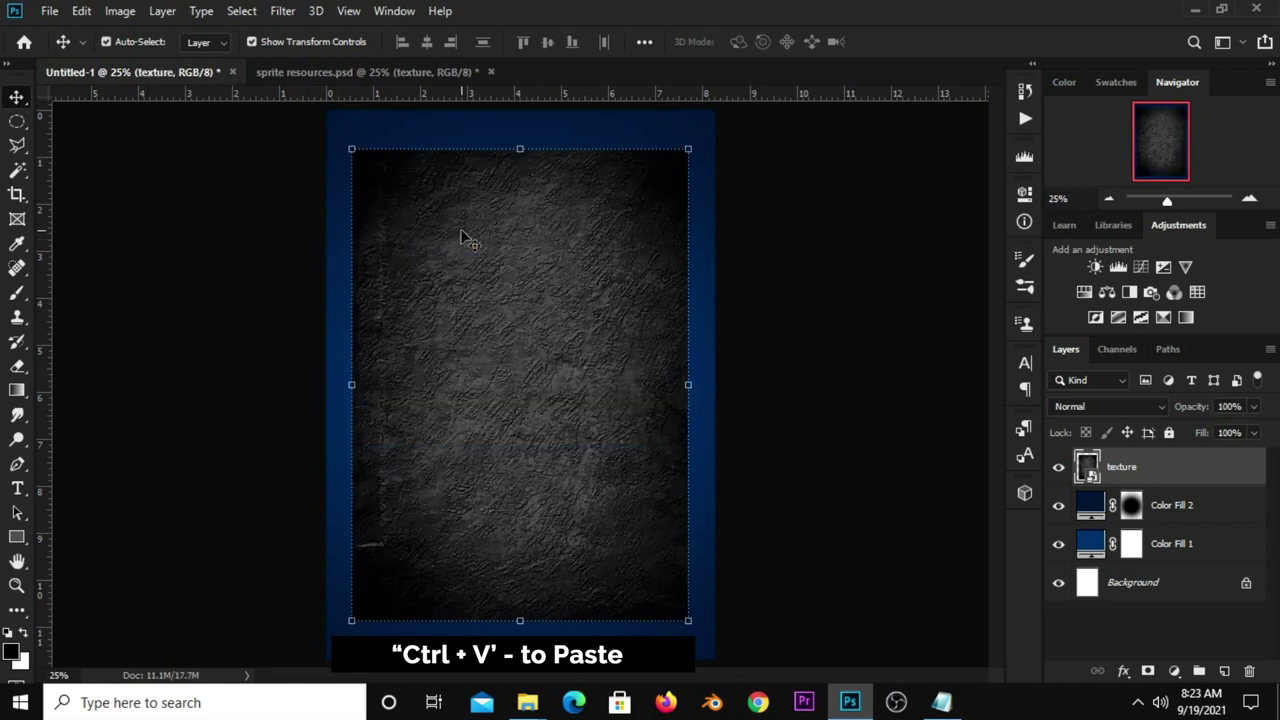
key("ctrl+t")
left_click_drag(521, 150, 536, 92)
mouse_move(534, 614)
left_mouse_down()
mouse_move(514, 624)
mouse_move(520, 690)
left_mouse_up()
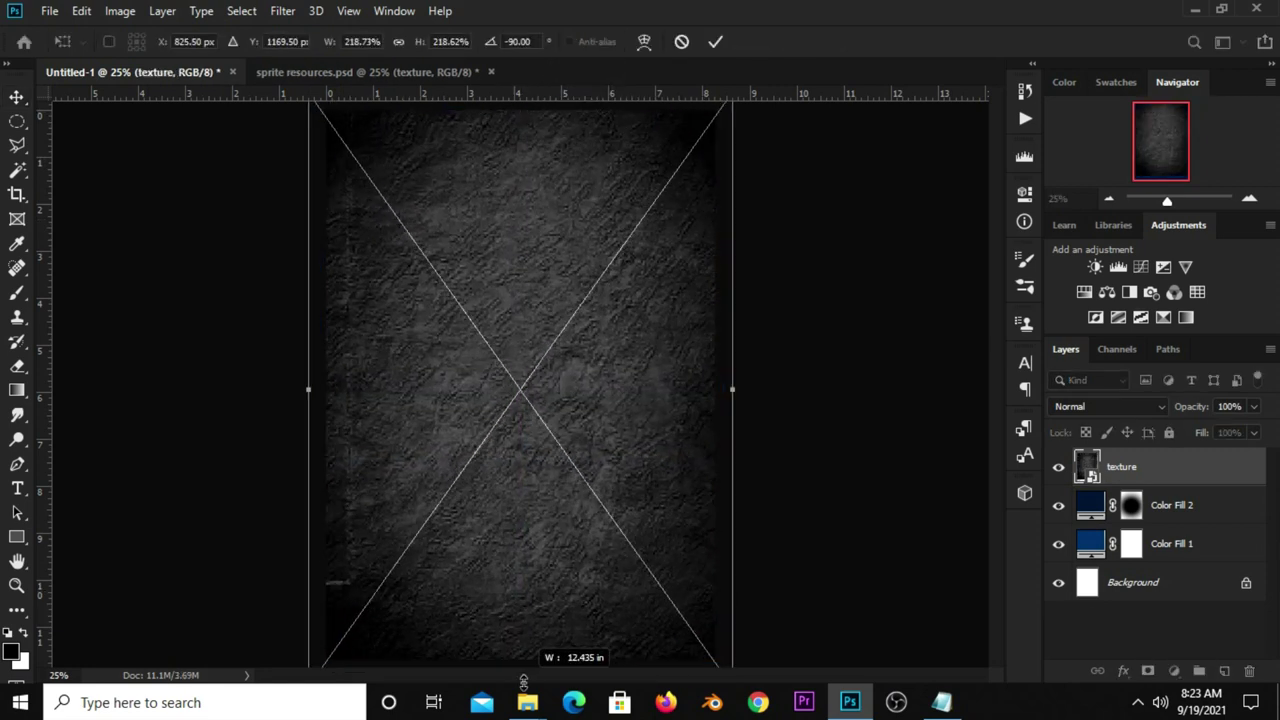
left_click_drag(523, 538, 538, 525)
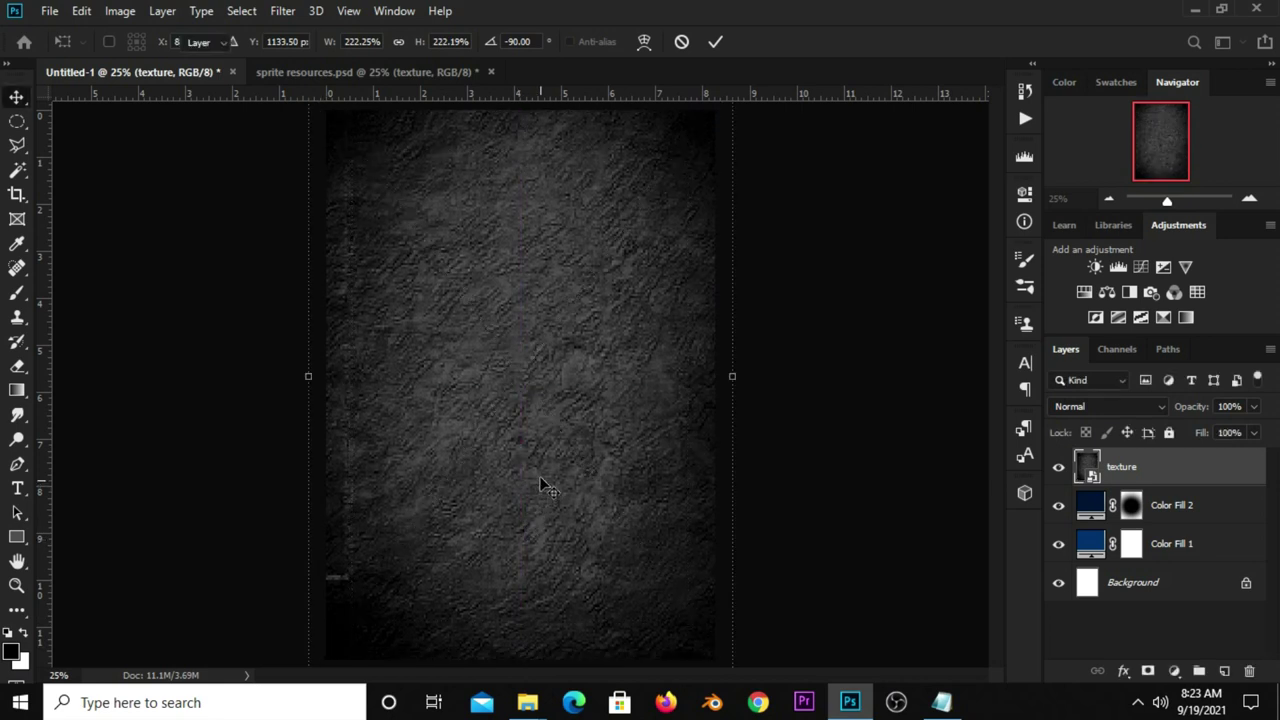
key("Return")
Step: Set the texture layer to Soft Light at about 33% opacity and check the result
left_click(1106, 408)
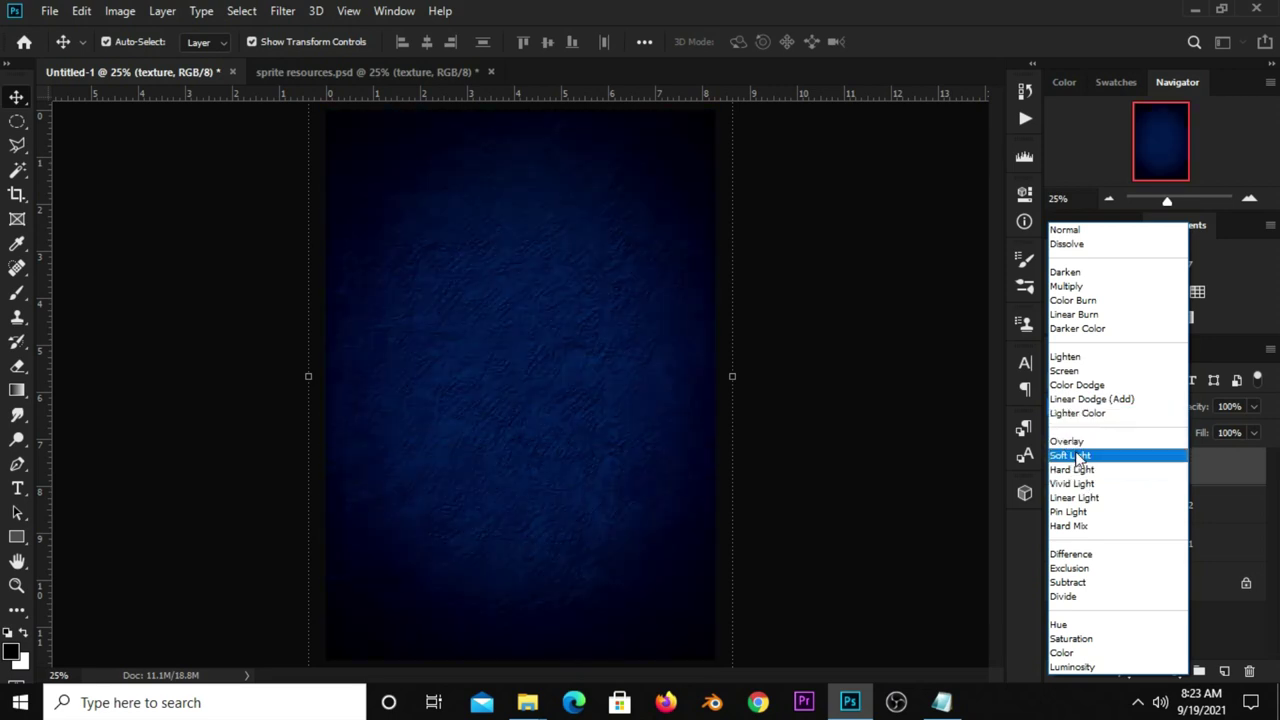
left_click(1078, 457)
left_click(1256, 407)
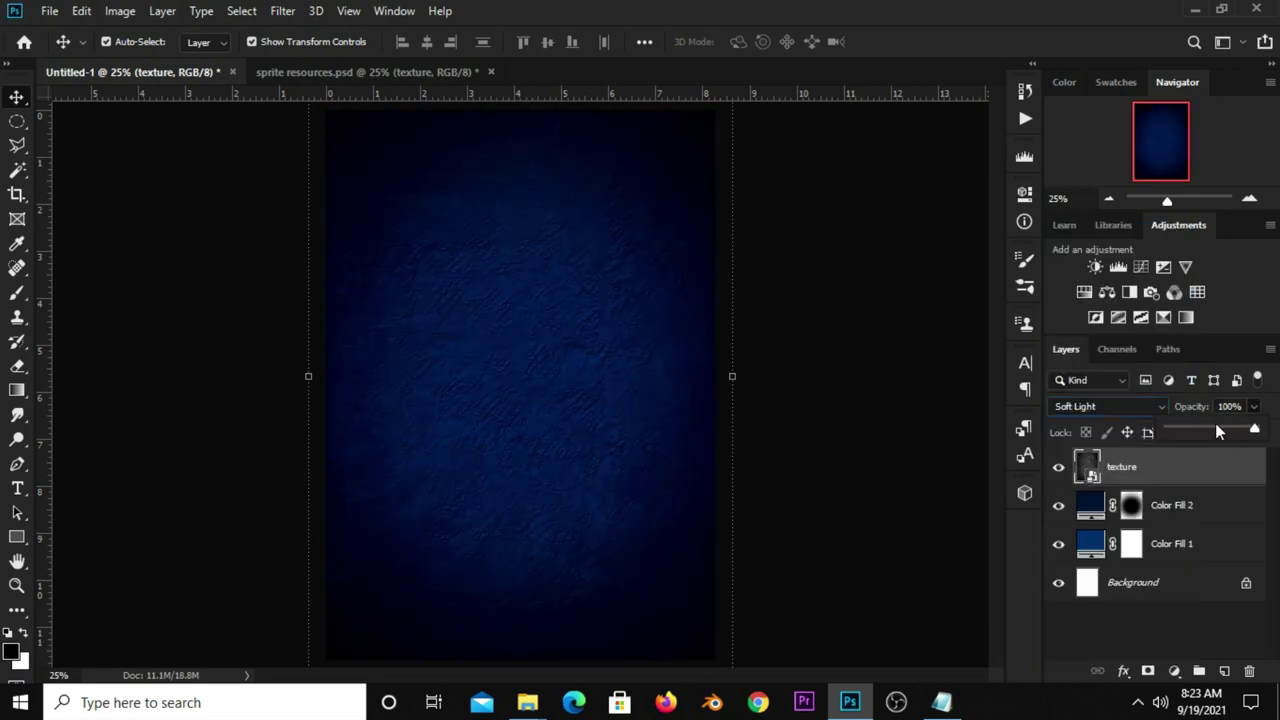
left_click_drag(1258, 432, 1203, 432)
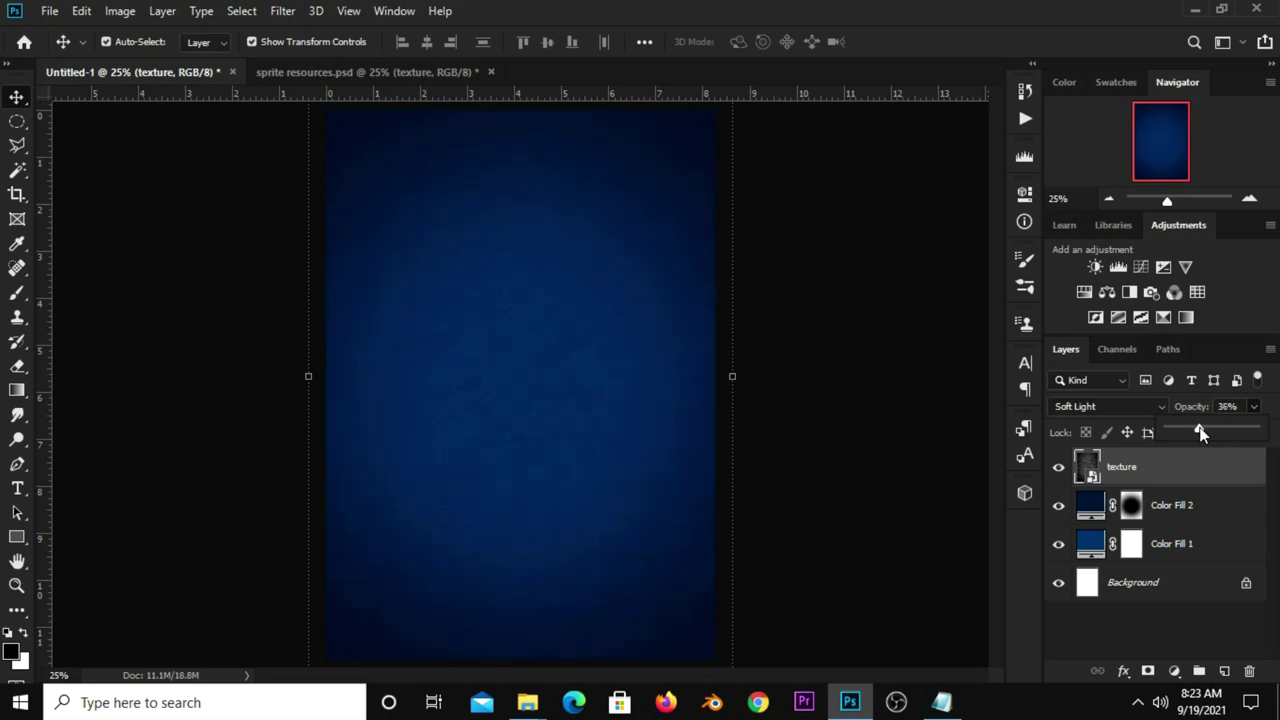
left_click(868, 441)
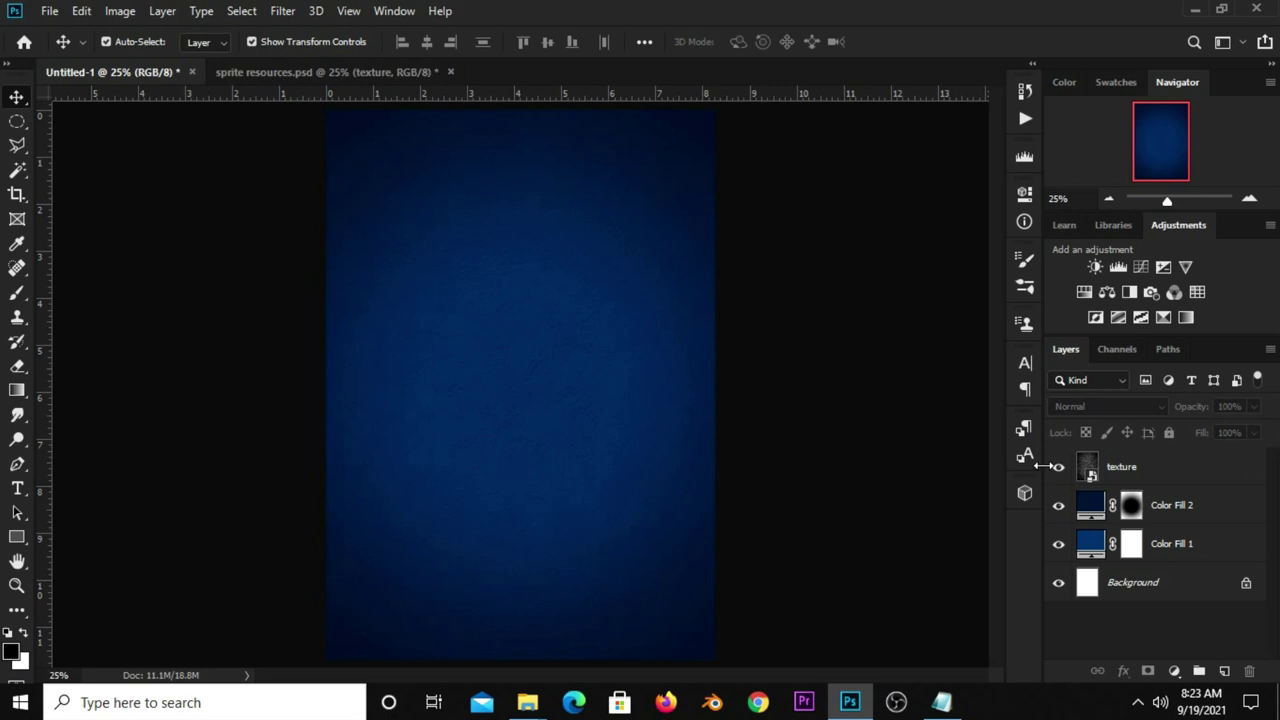
left_click(1058, 467)
left_click(1118, 460)
left_click(1056, 469)
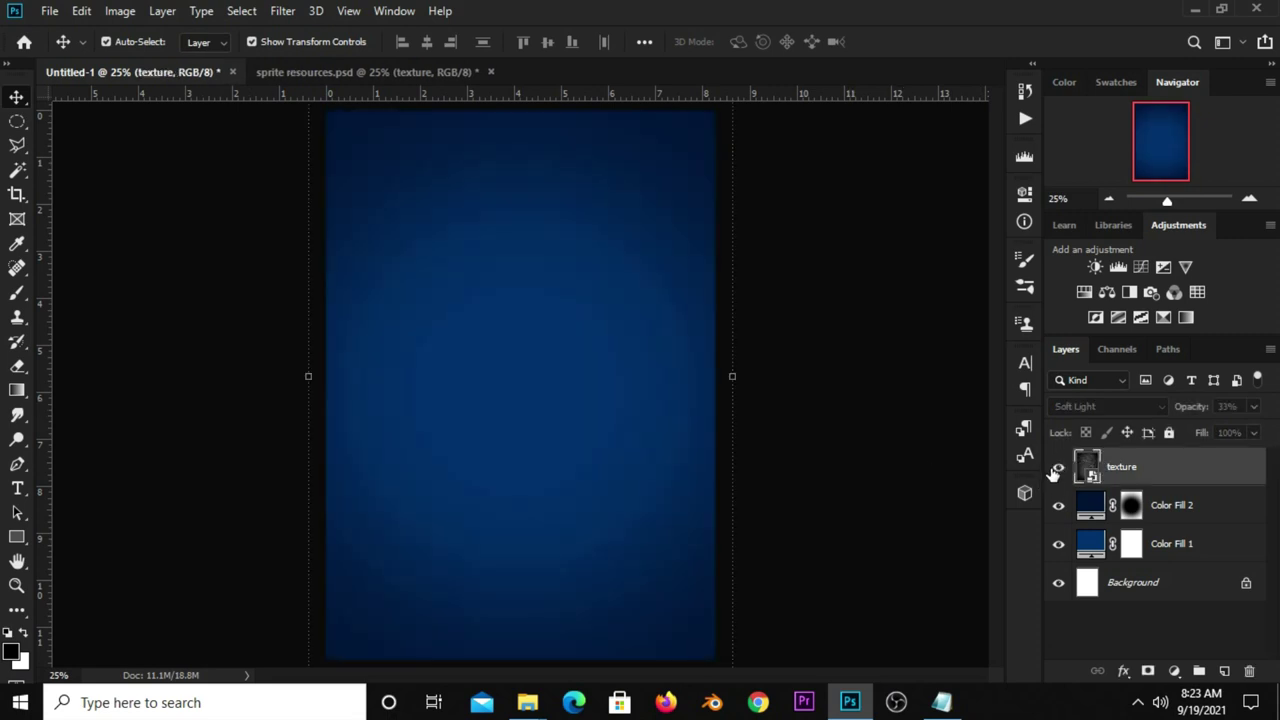
left_click(870, 474)
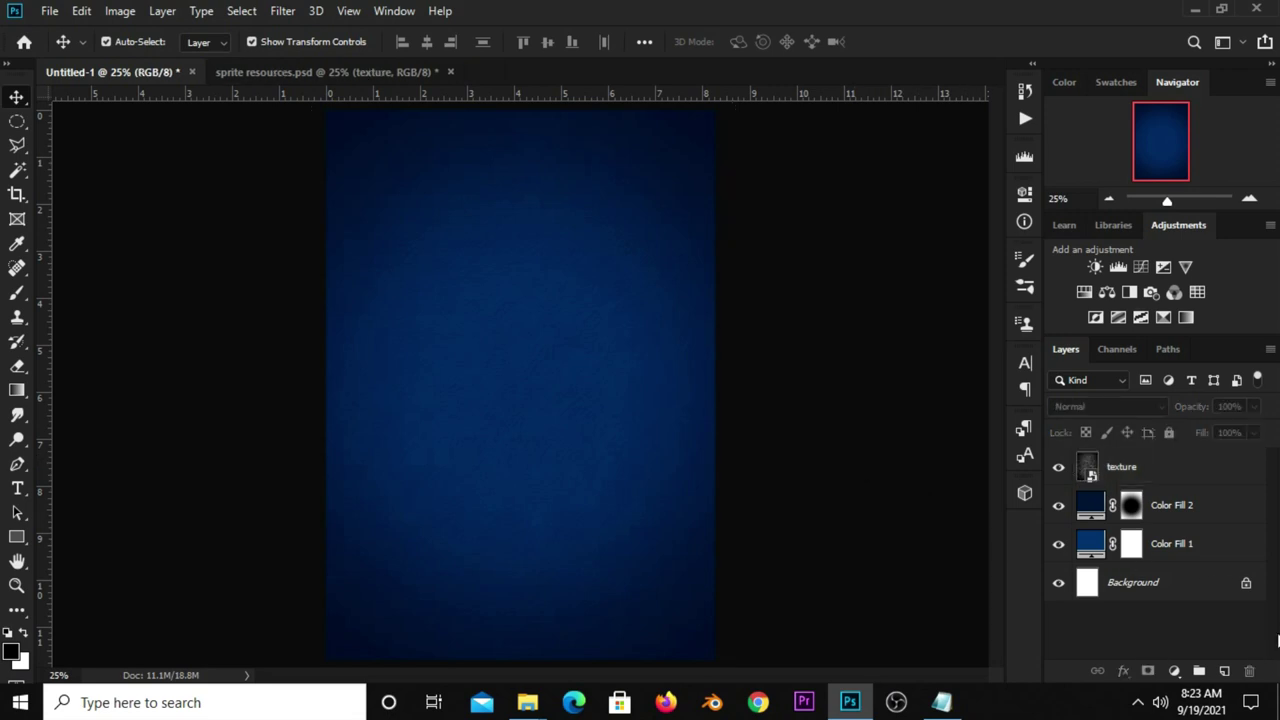
Step: Add a new layer and paint a large soft white glow on the right
left_click(1223, 671)
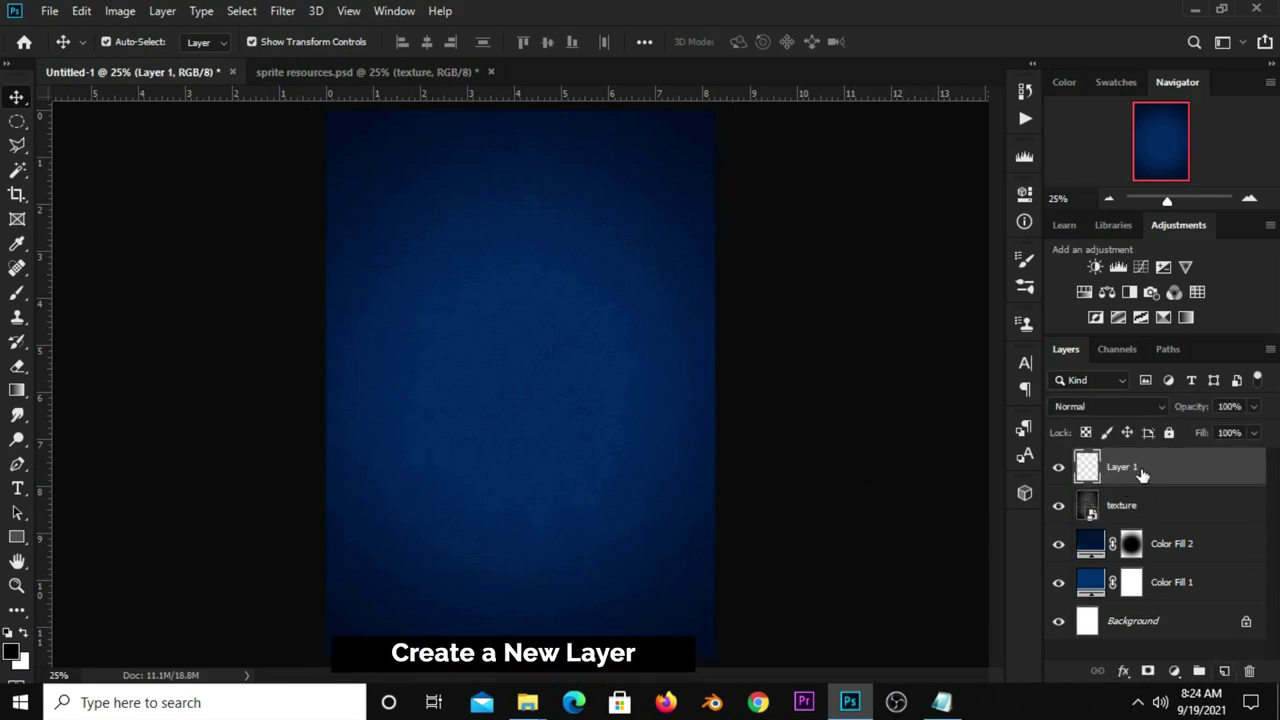
left_click(16, 292)
left_click(166, 294)
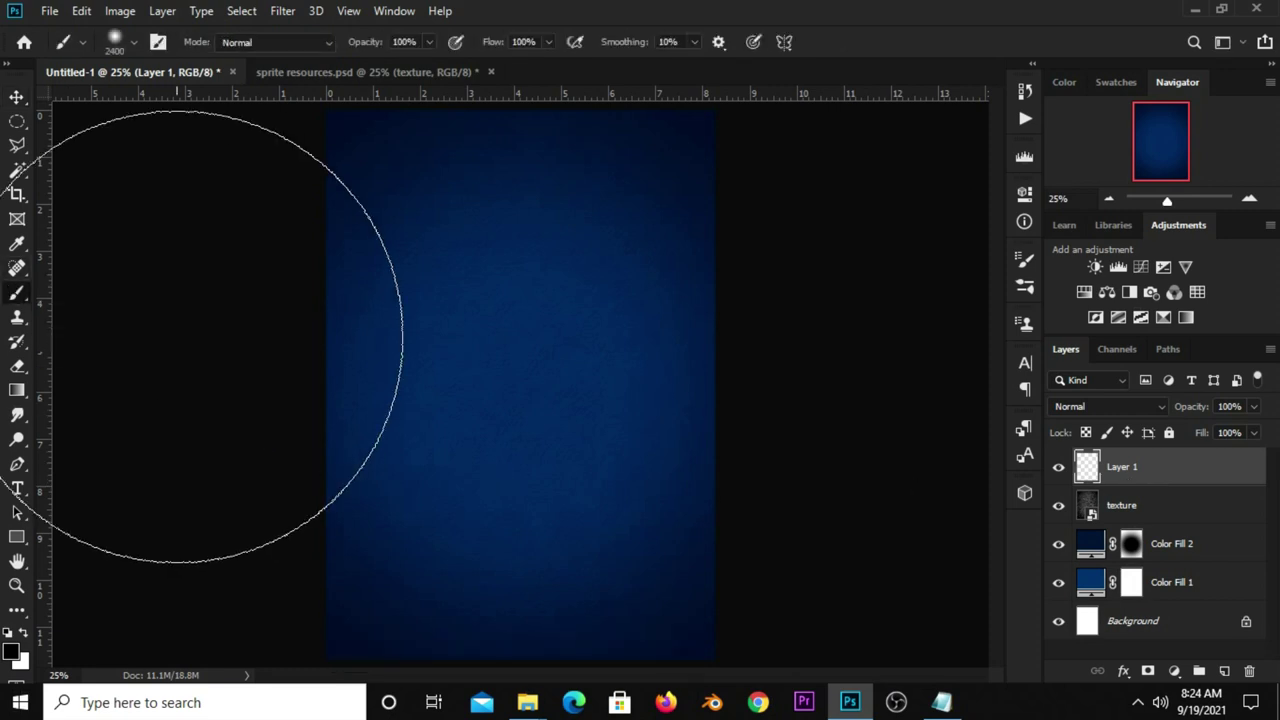
left_click(24, 634)
left_click(11, 650)
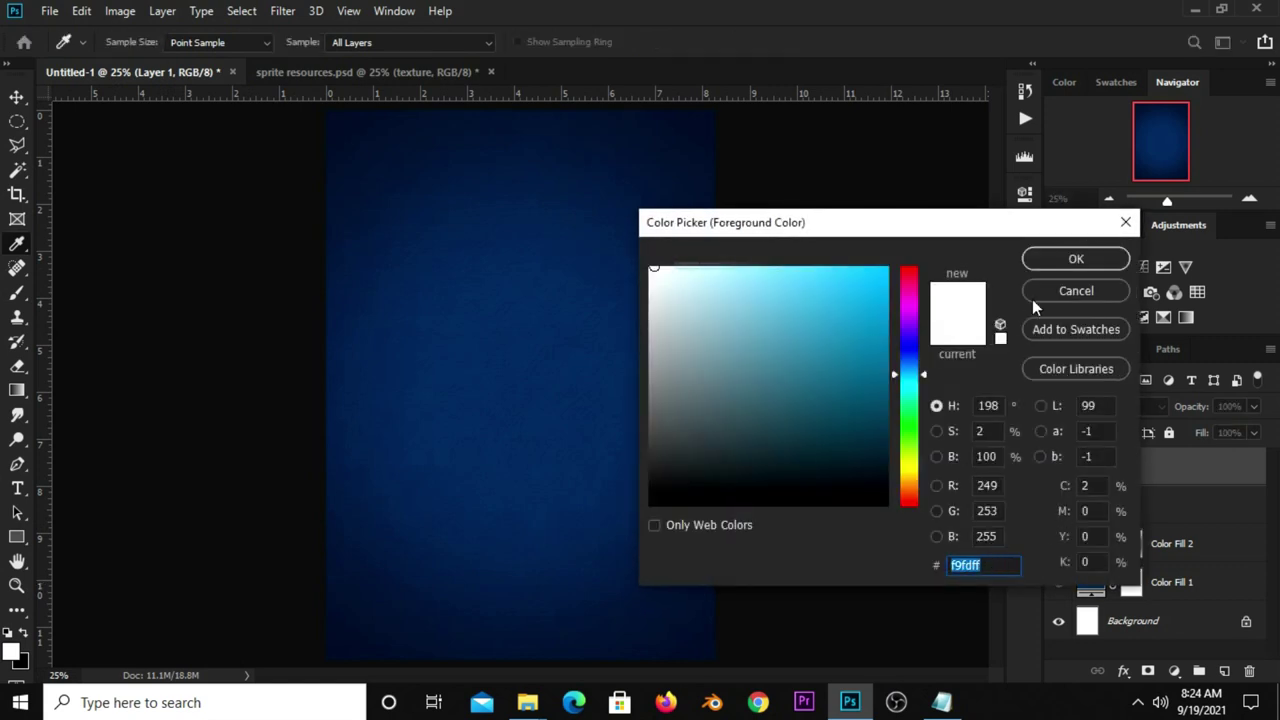
left_click(1076, 259)
key("bracketleft")
left_click(700, 395)
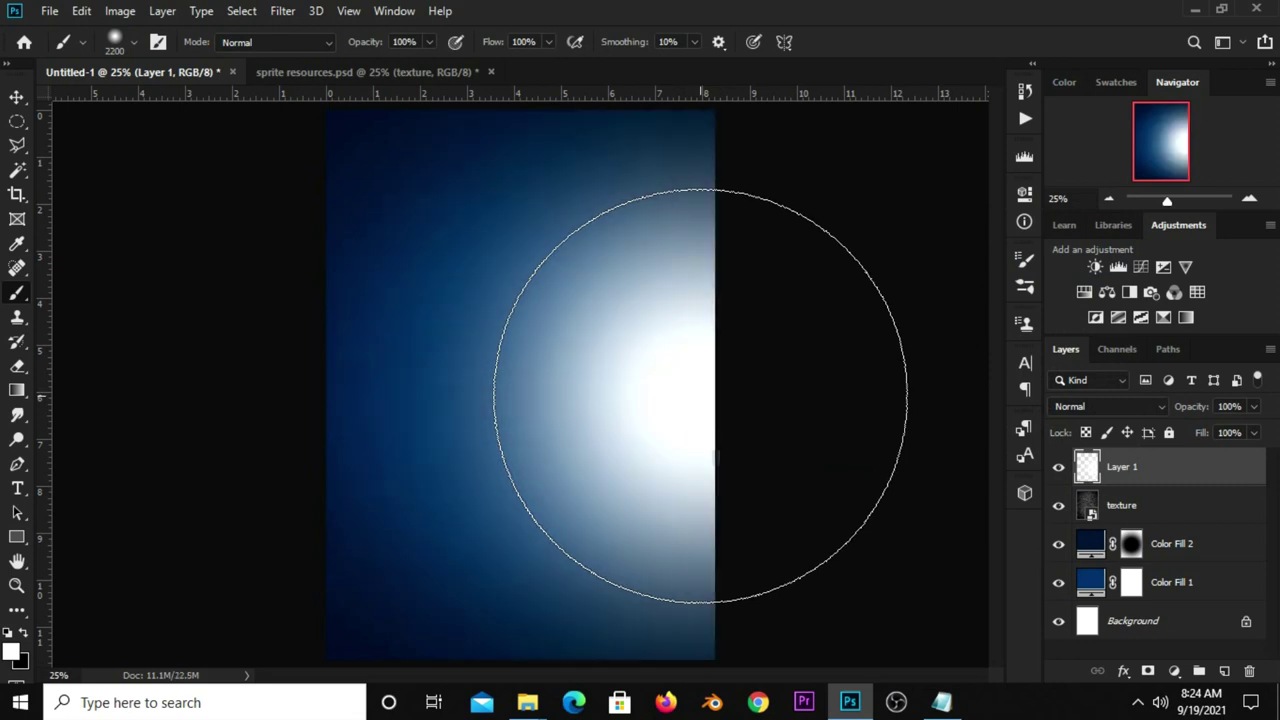
left_click_drag(17, 97, 65, 100)
Step: Widen the glow to about 115%, shift it right, and blend it as Overlay
left_click(65, 100)
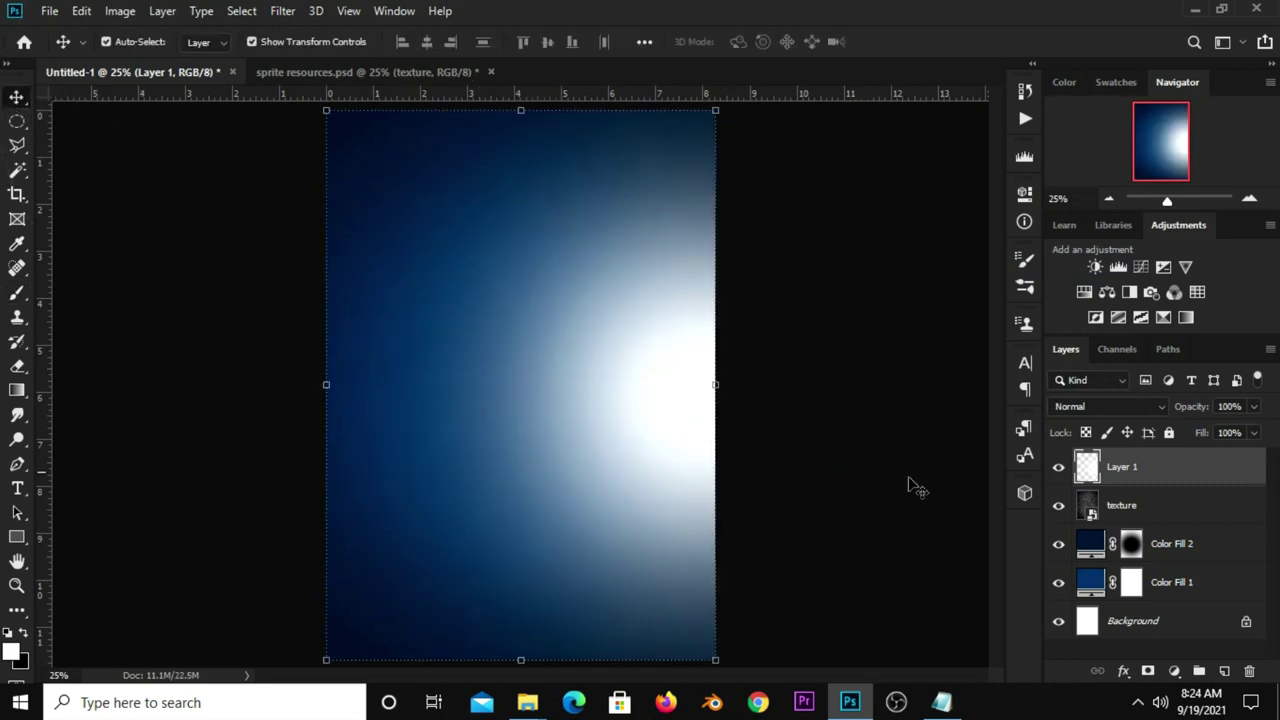
left_click(1059, 468)
left_click(1059, 468)
left_click_drag(330, 382, 263, 382)
mouse_move(651, 374)
left_mouse_down()
mouse_move(668, 399)
mouse_move(700, 360)
left_mouse_up()
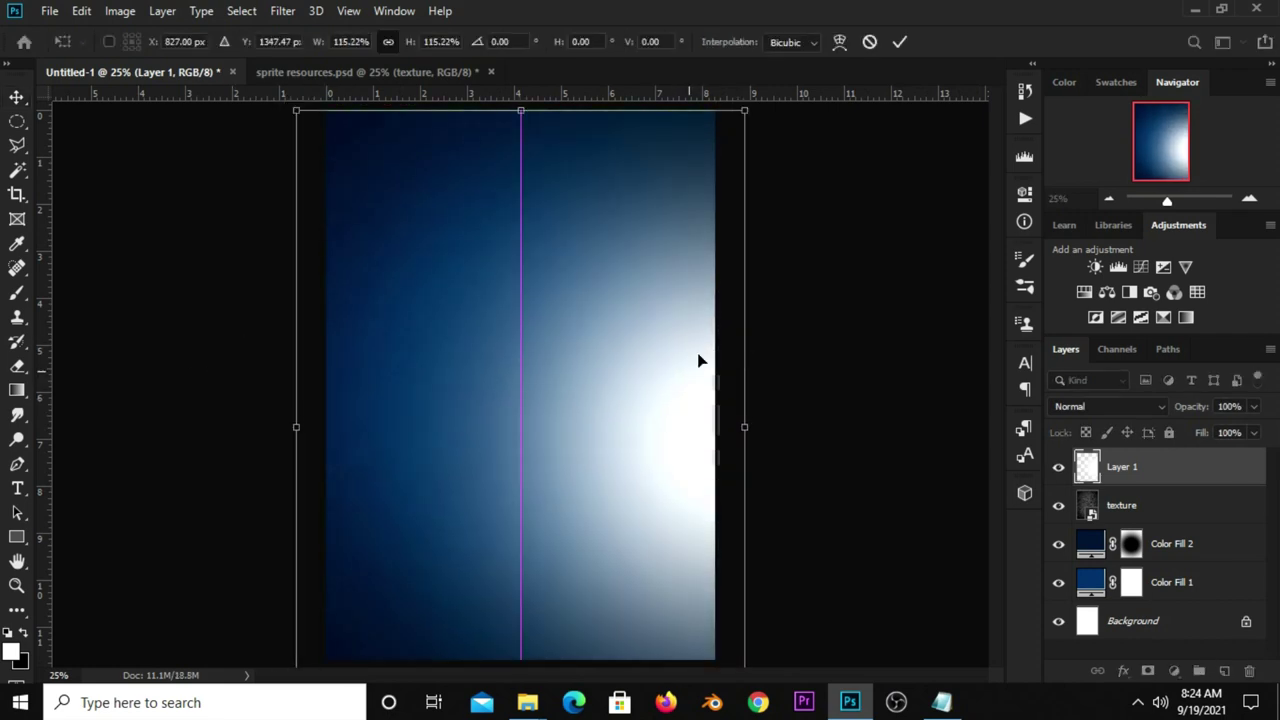
left_click(900, 42)
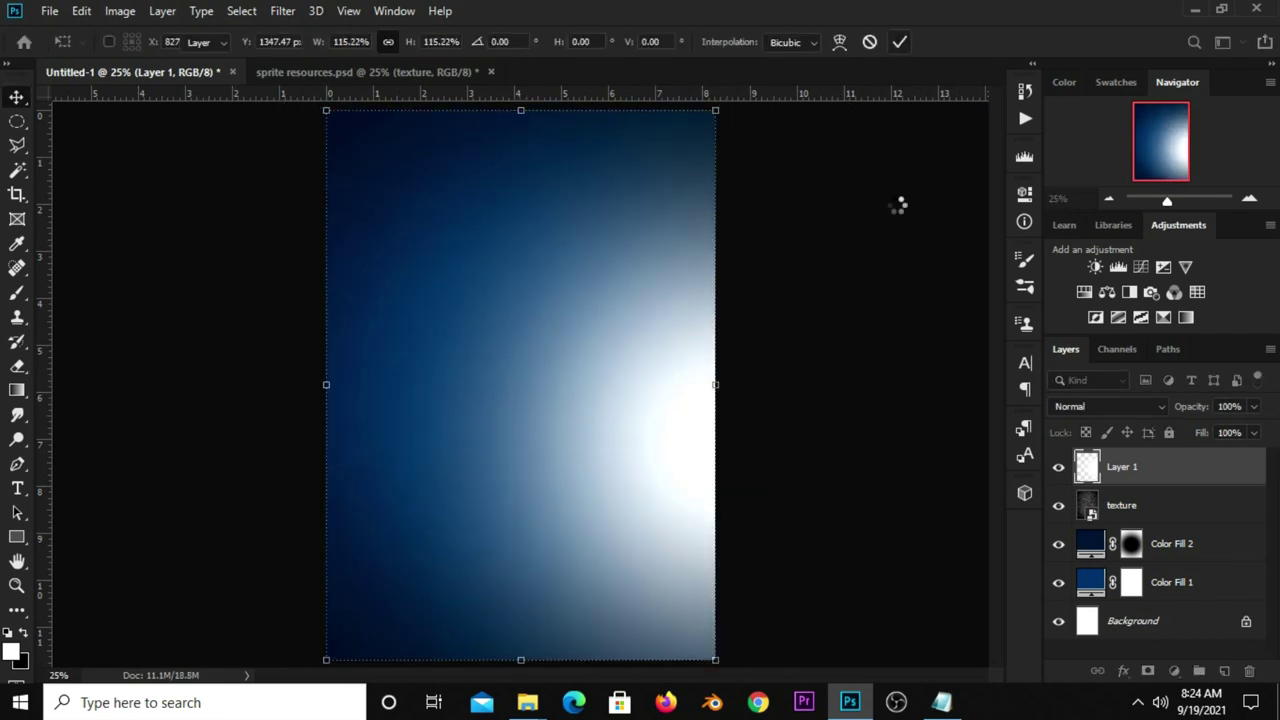
left_click(1094, 408)
left_click(1086, 442)
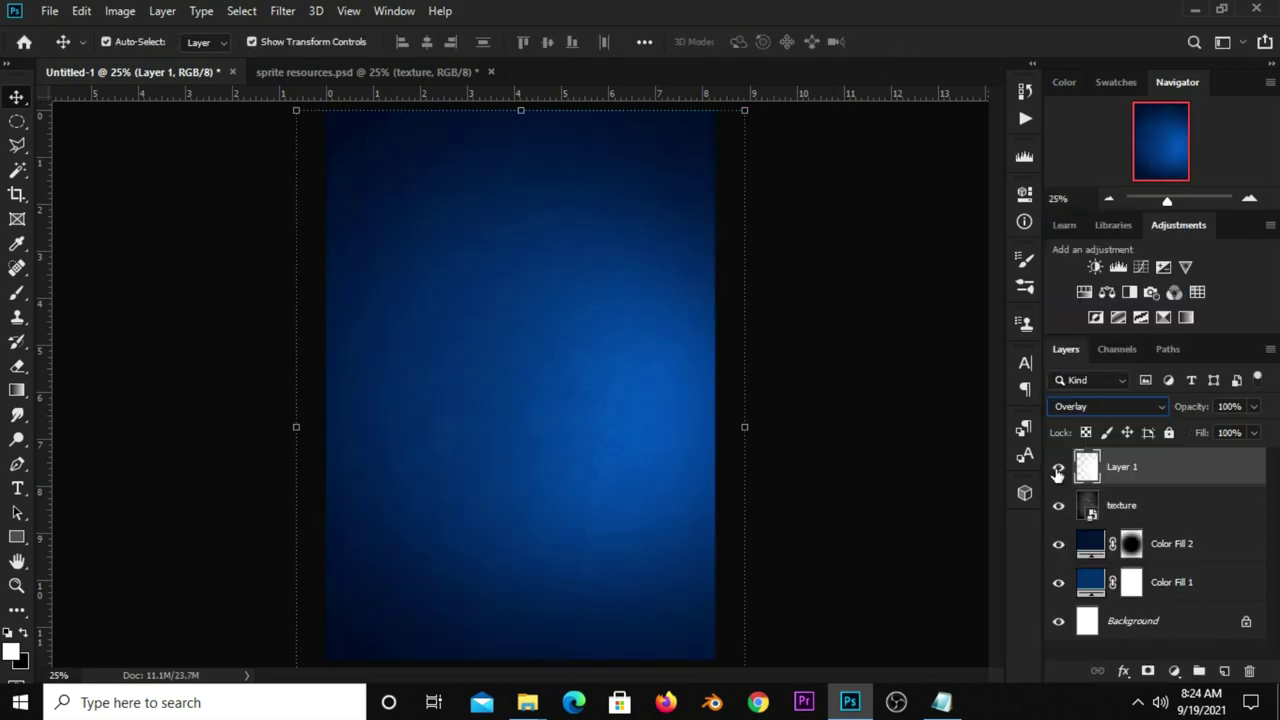
left_click(857, 380)
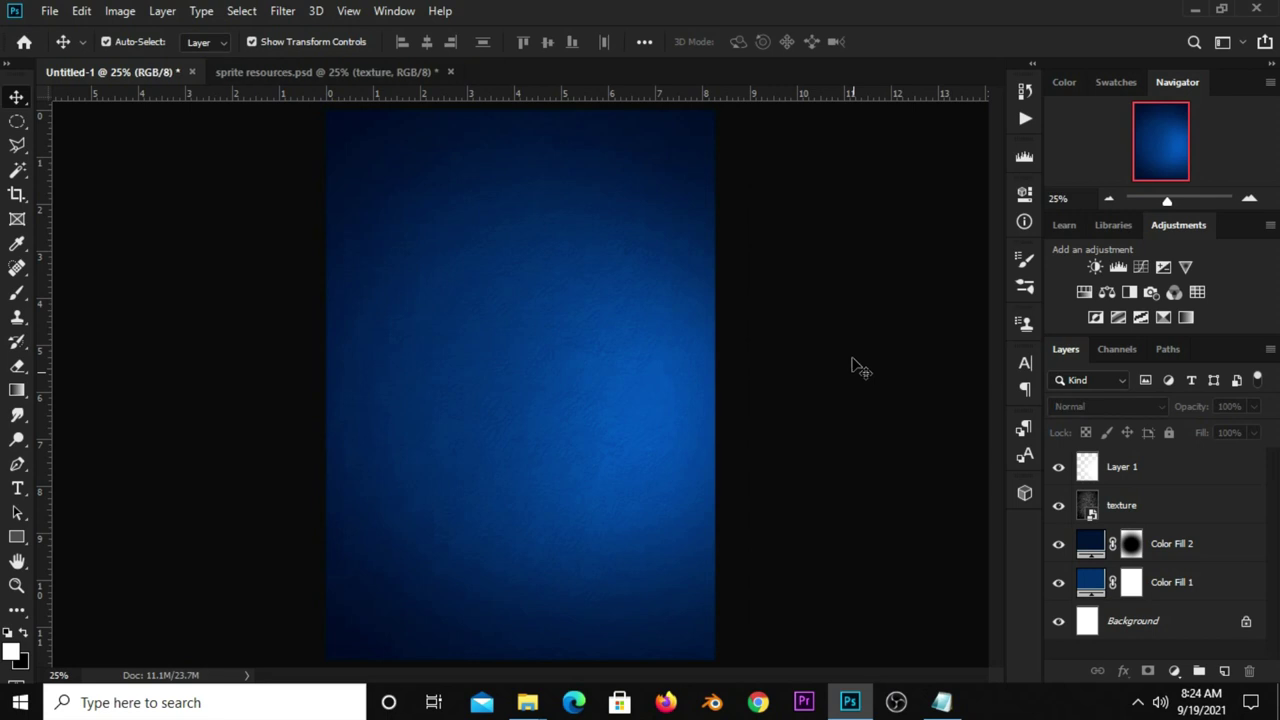
Step: Bring the ice cubes layer from sprite resources.psd into the poster's lower right
left_click(307, 77)
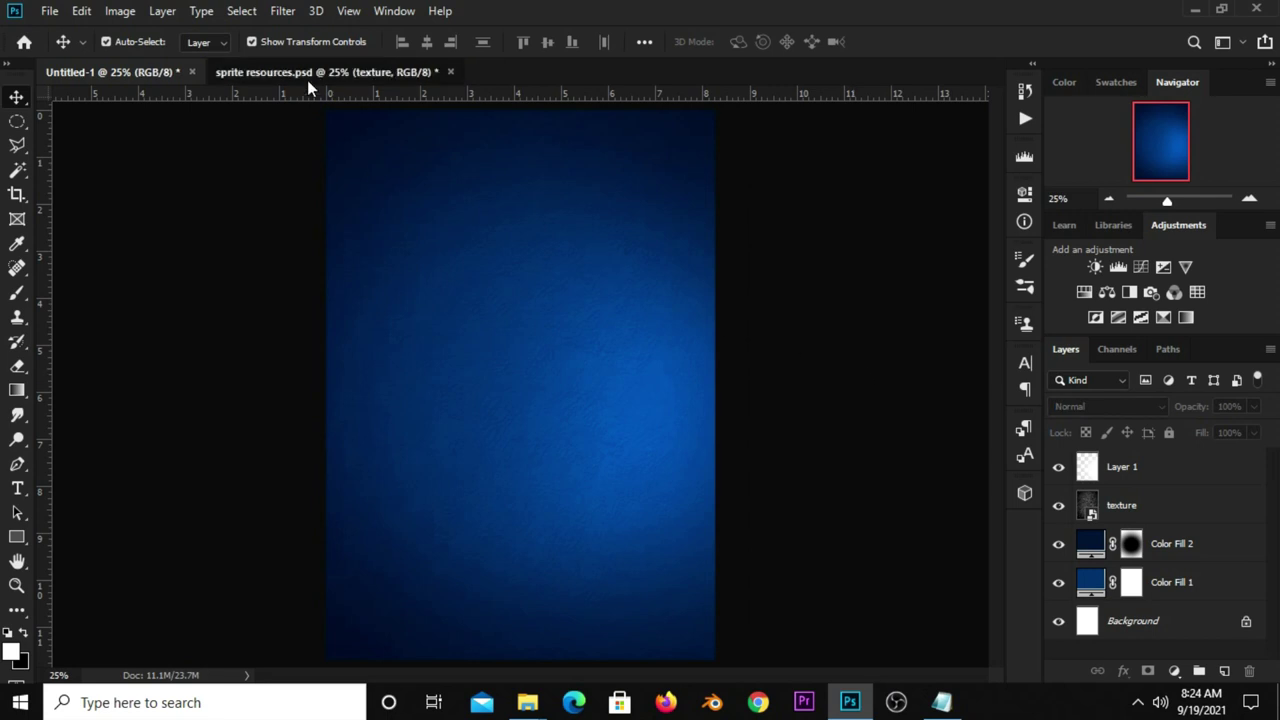
left_click(1058, 505)
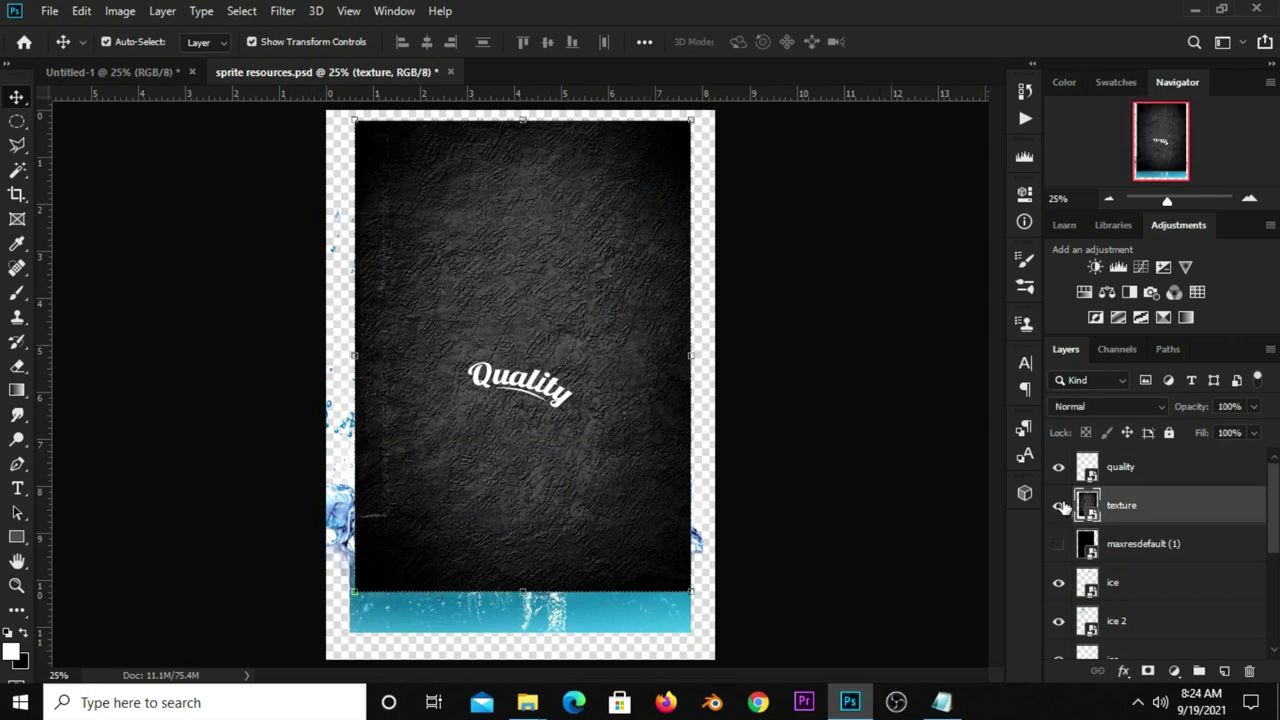
mouse_move(465, 536)
left_mouse_down()
mouse_move(681, 637)
mouse_move(740, 600)
left_mouse_up()
mouse_move(450, 400)
left_mouse_down()
mouse_move(406, 285)
mouse_move(416, 309)
mouse_move(252, 220)
left_mouse_up()
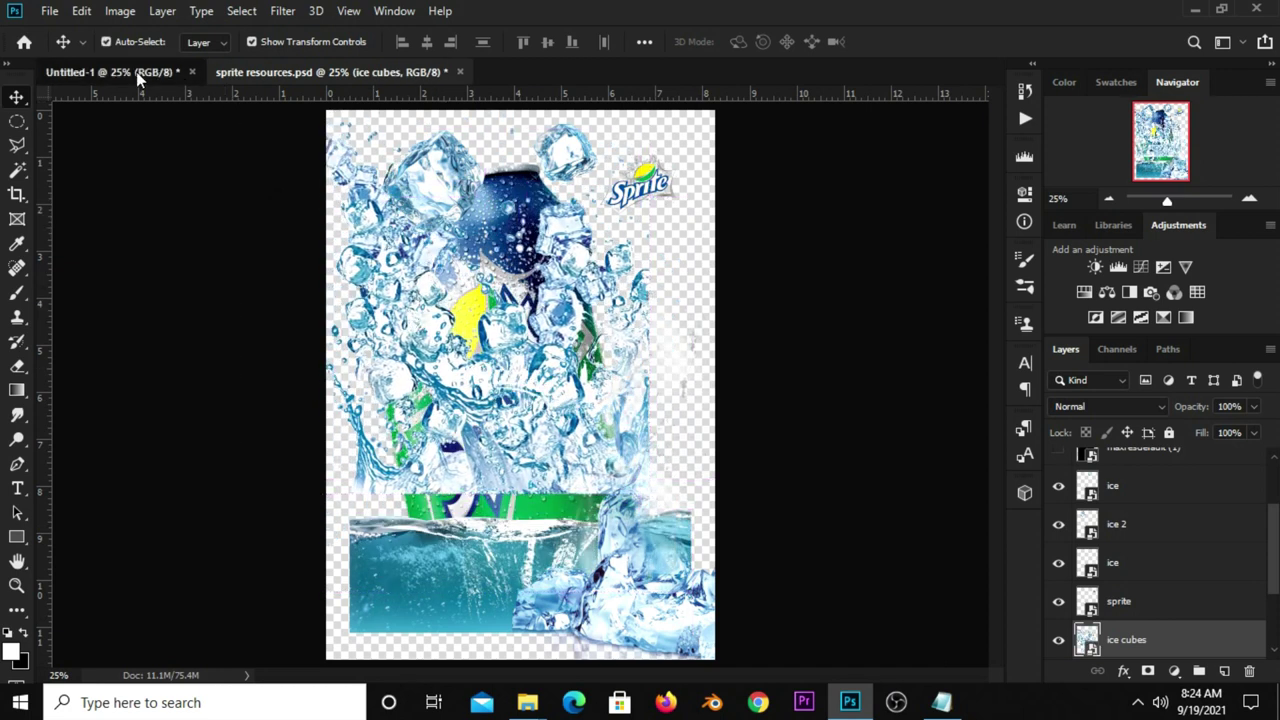
left_click_drag(560, 460, 650, 545)
scroll(650, 545, "down", 1)
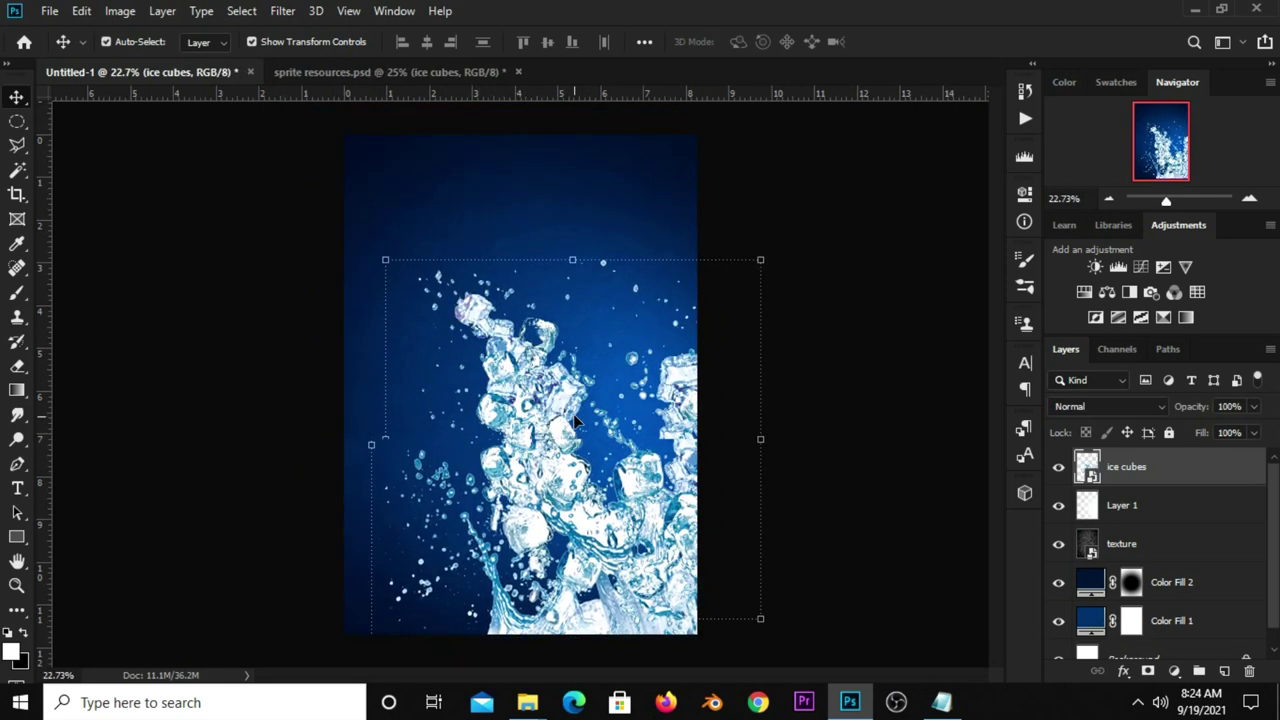
left_click_drag(572, 618, 610, 578)
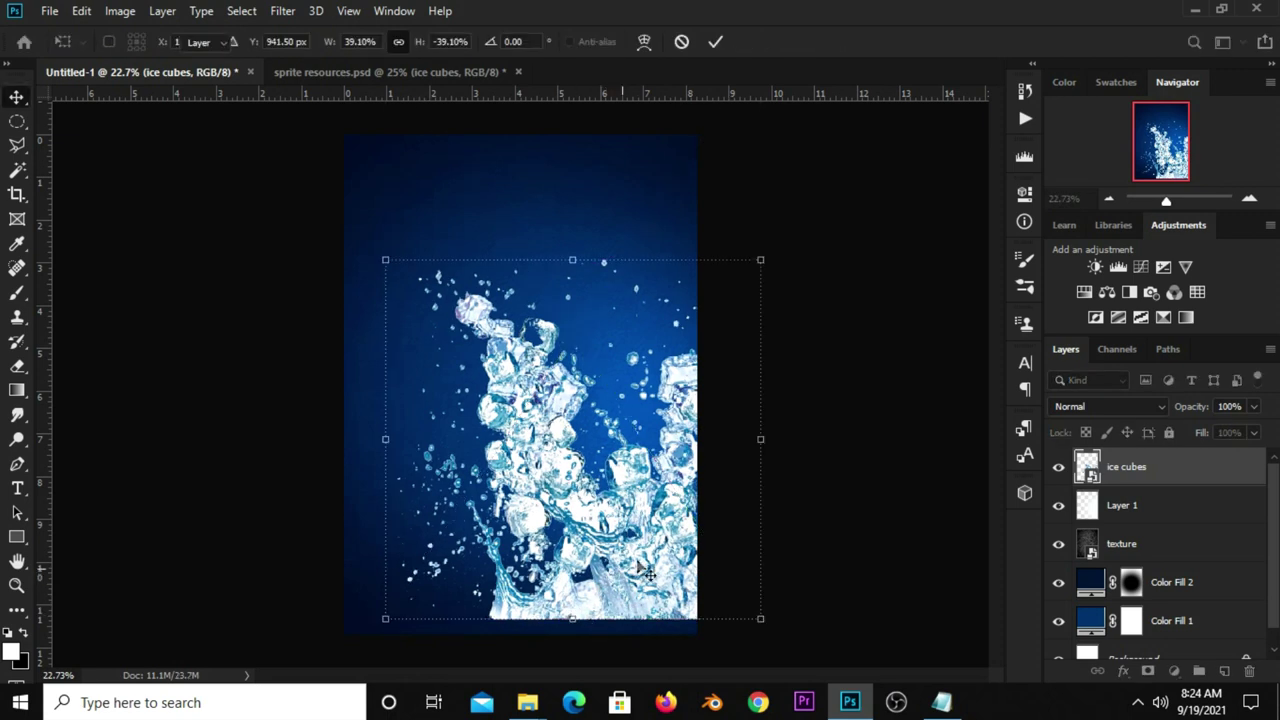
key("Return")
Step: Convert the ice cubes to a Smart Object, enlarge it and tilt it about 4°
right_click(1137, 478)
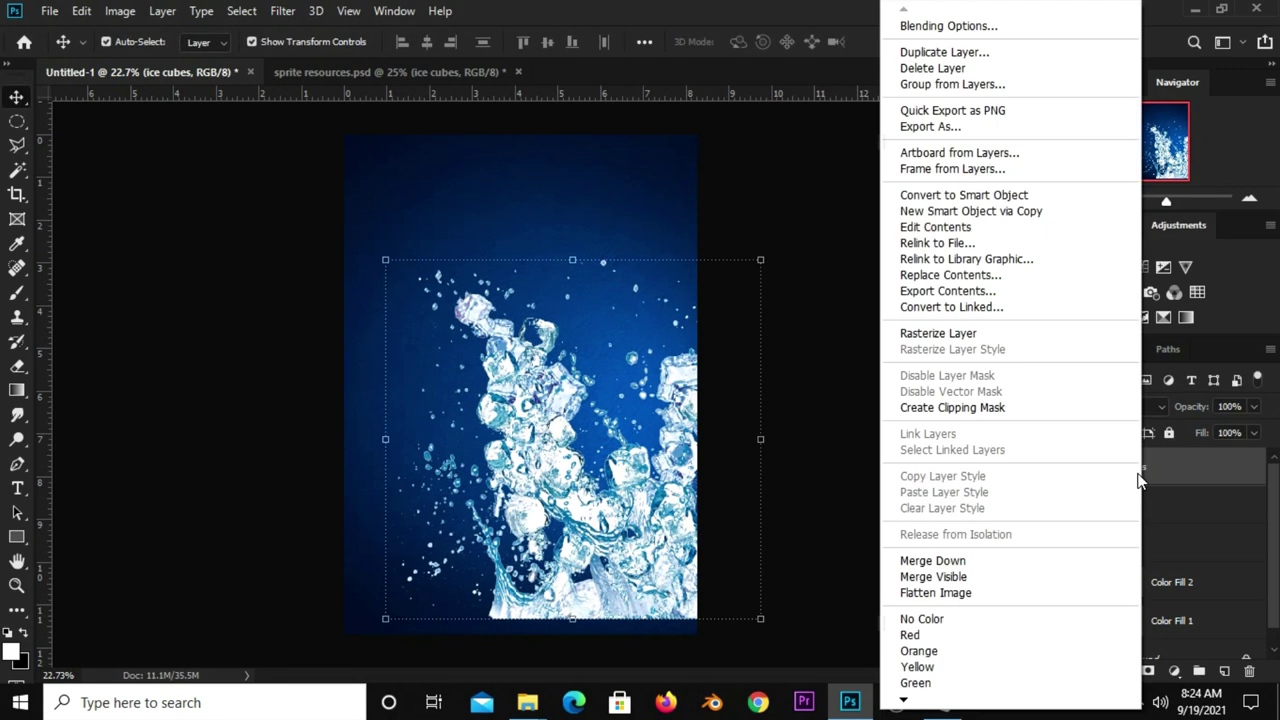
left_click(948, 194)
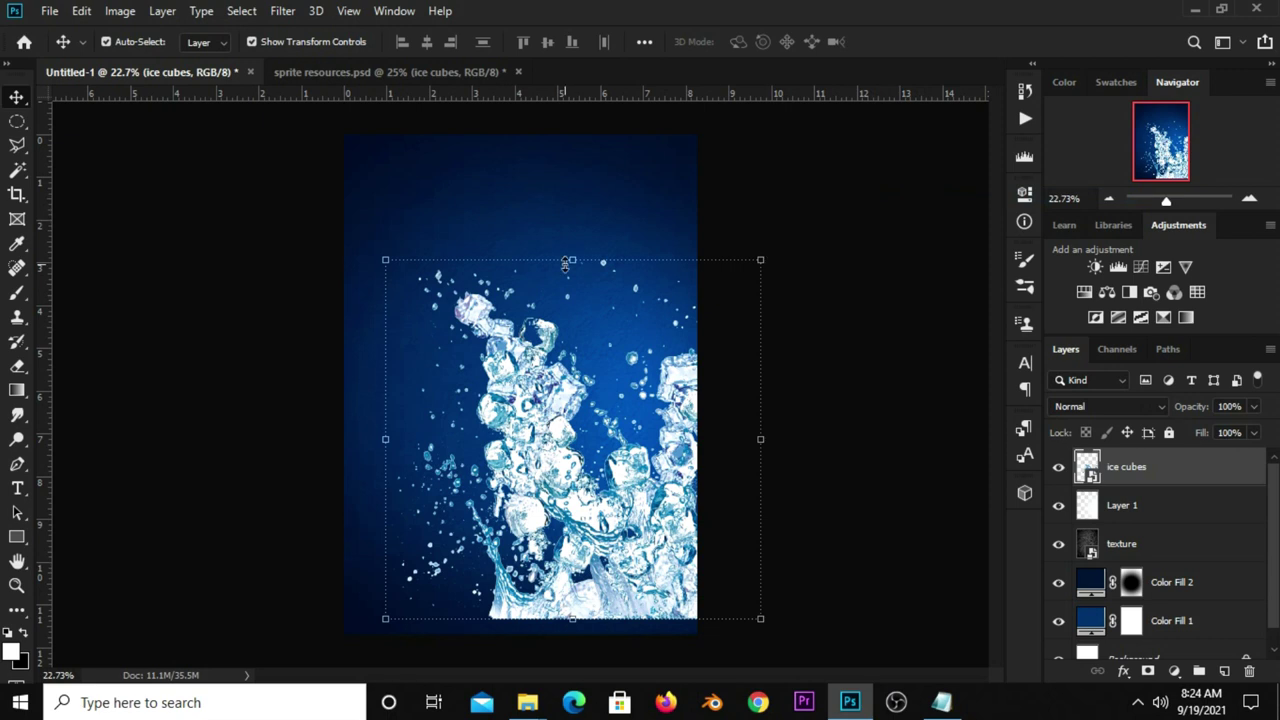
left_click_drag(566, 262, 570, 208)
left_click_drag(575, 491, 580, 533)
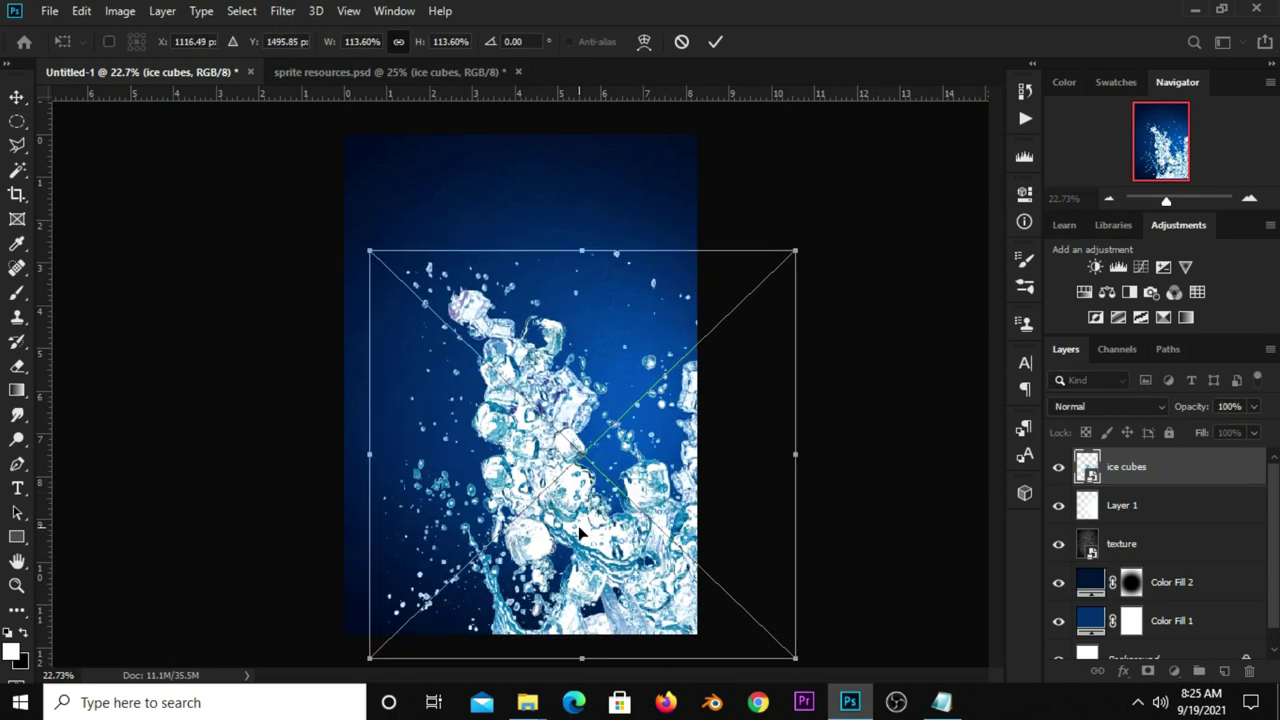
left_click_drag(840, 581, 843, 563)
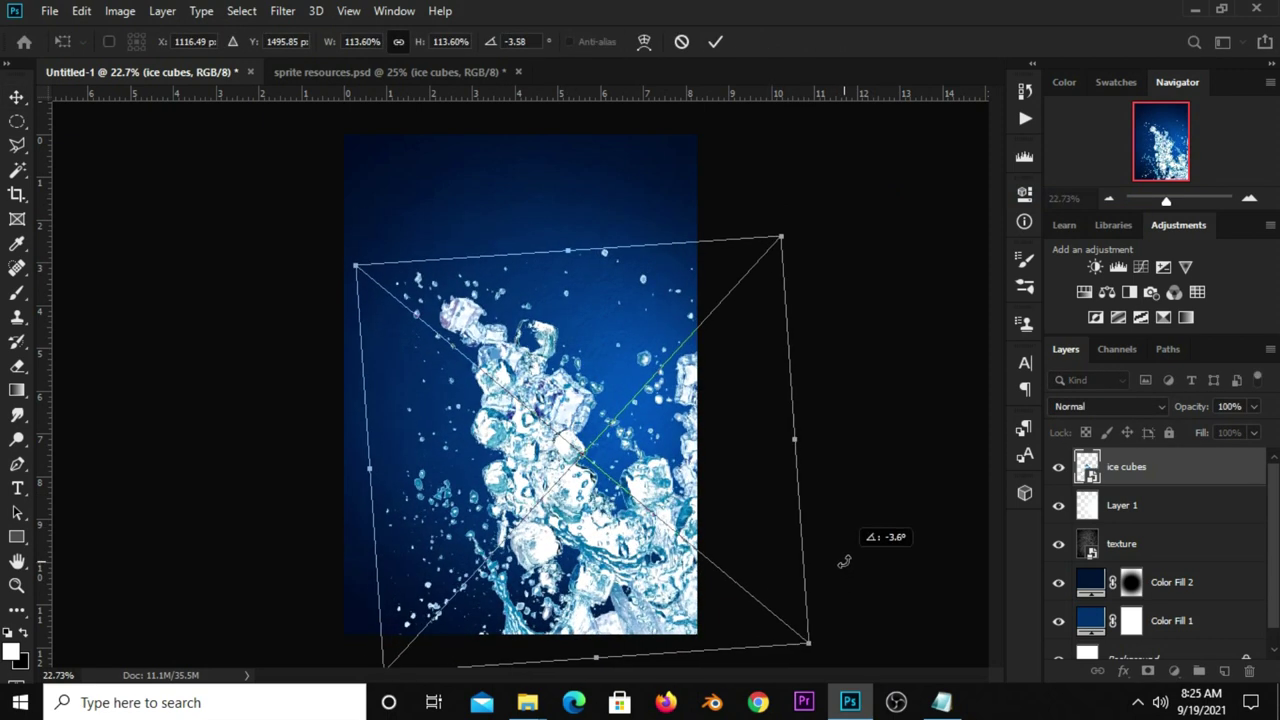
left_click_drag(638, 565, 633, 585)
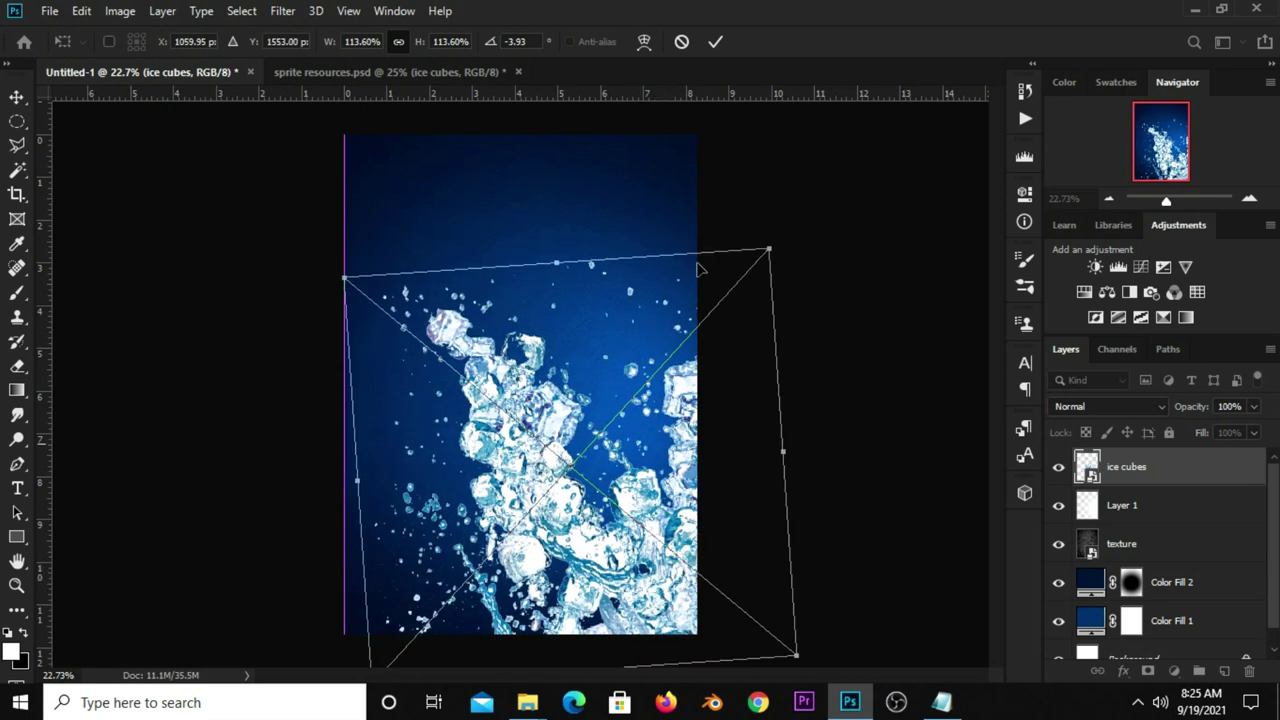
left_click(715, 41)
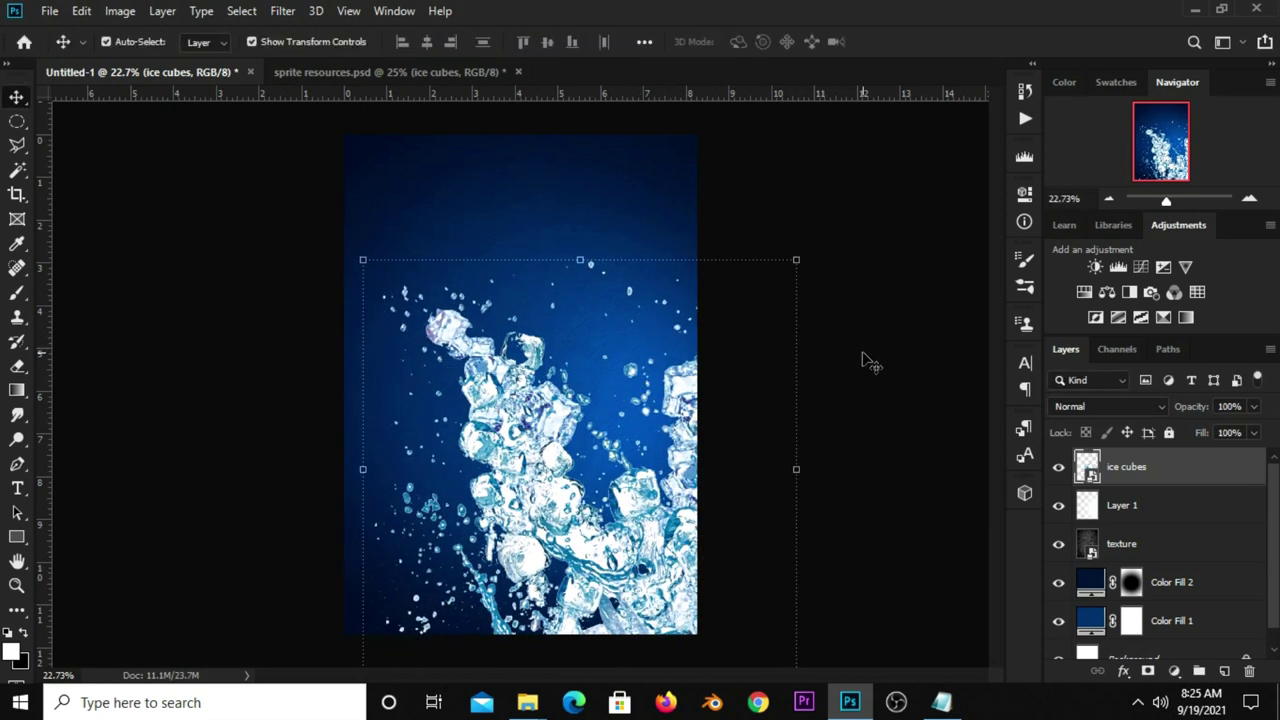
Step: Check the ice cubes layer's visibility and add a layer mask to it
left_click(795, 412)
left_click(690, 502)
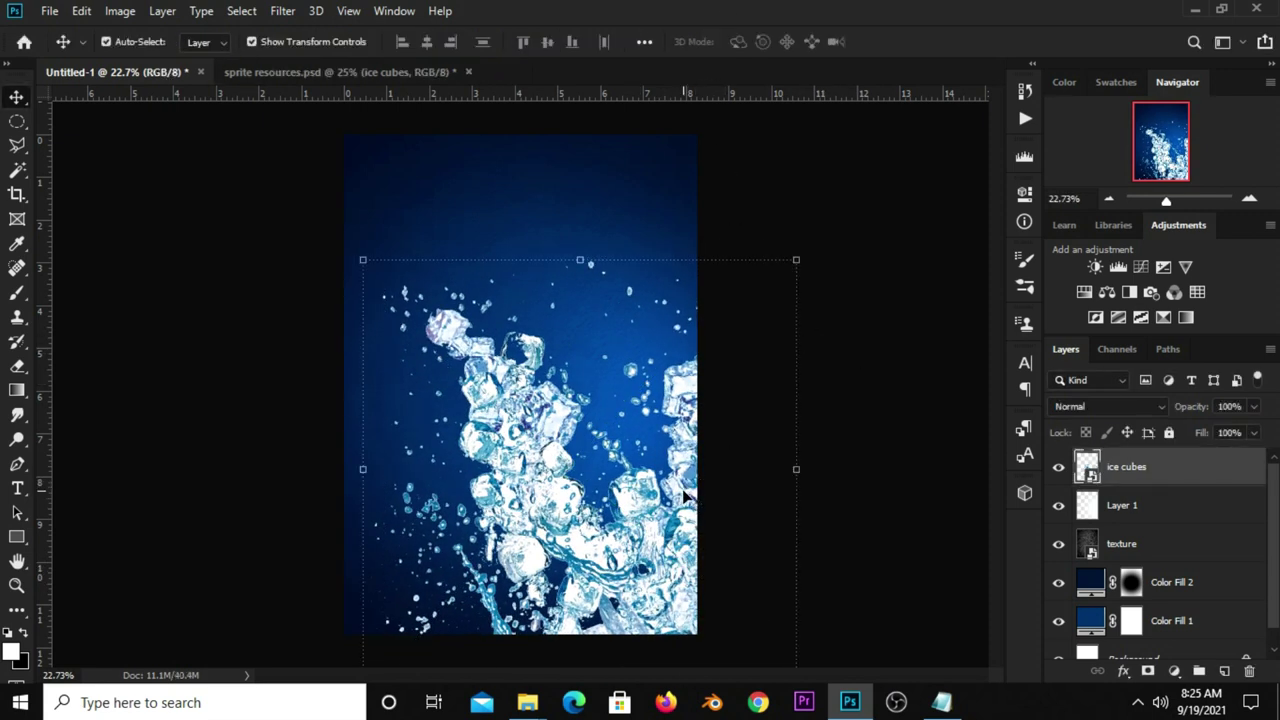
left_click(1058, 467)
left_click(1058, 467)
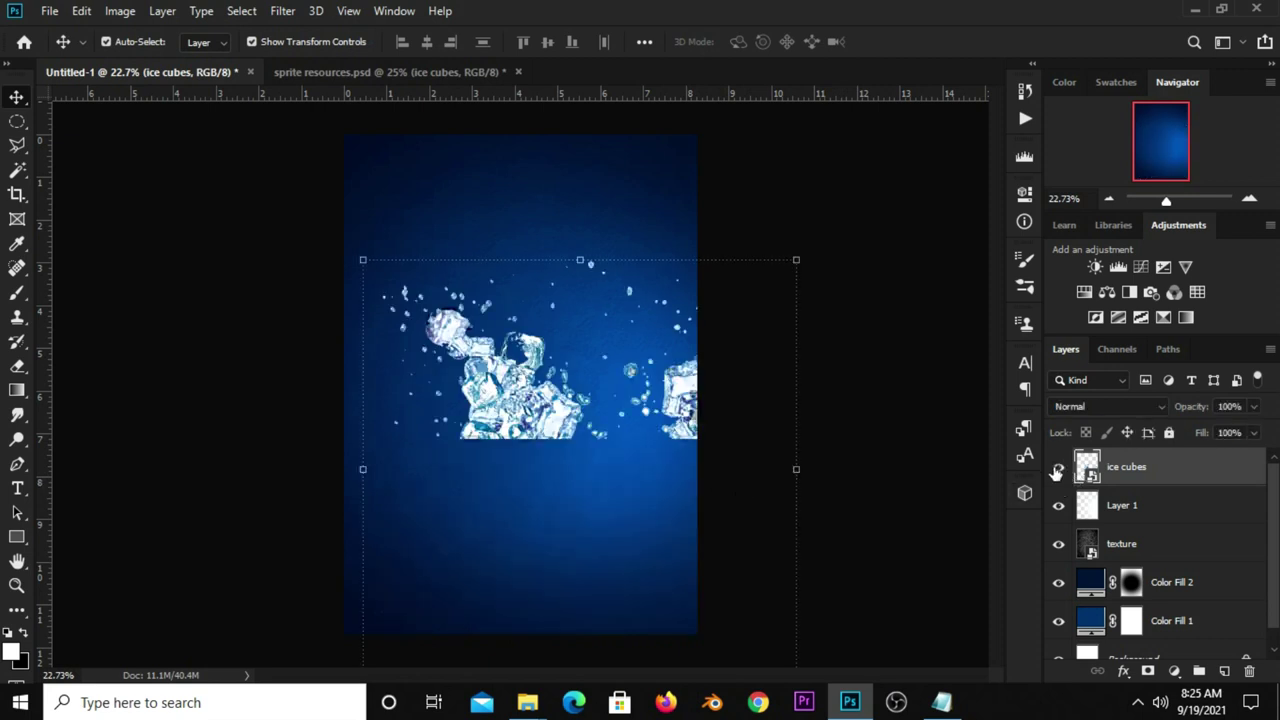
left_click(912, 487)
left_click(1148, 478)
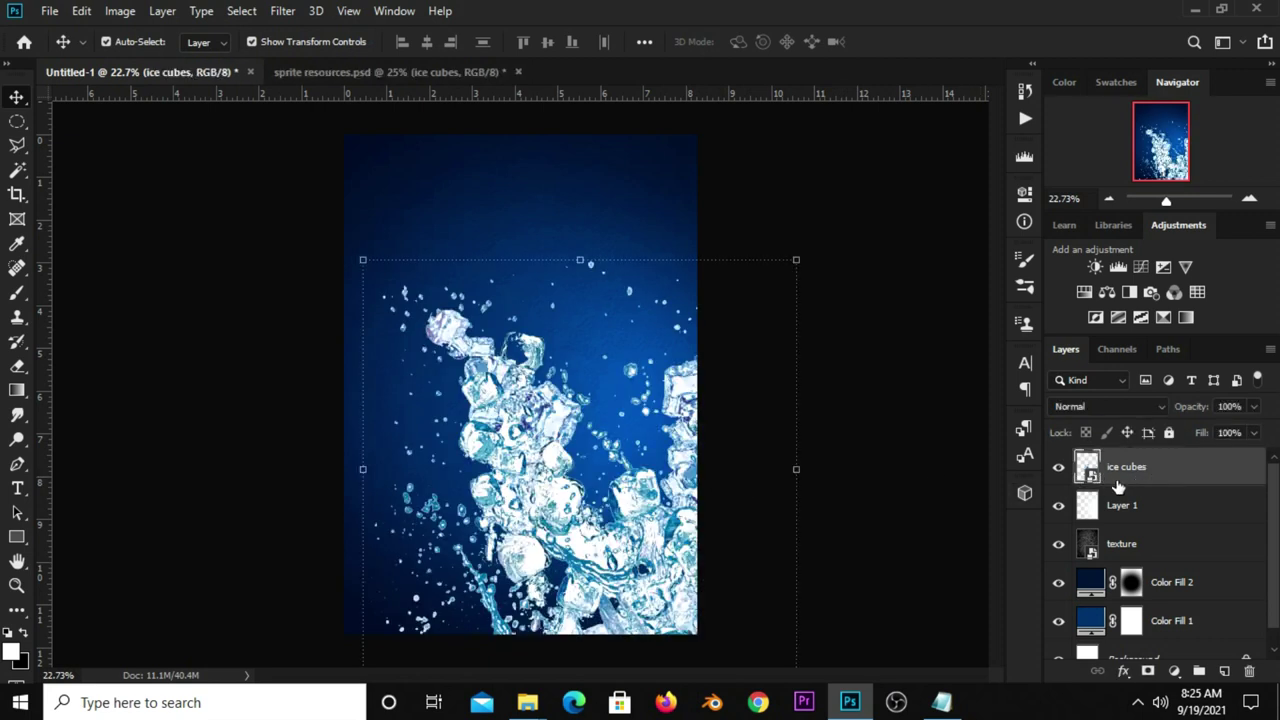
left_click(1146, 671)
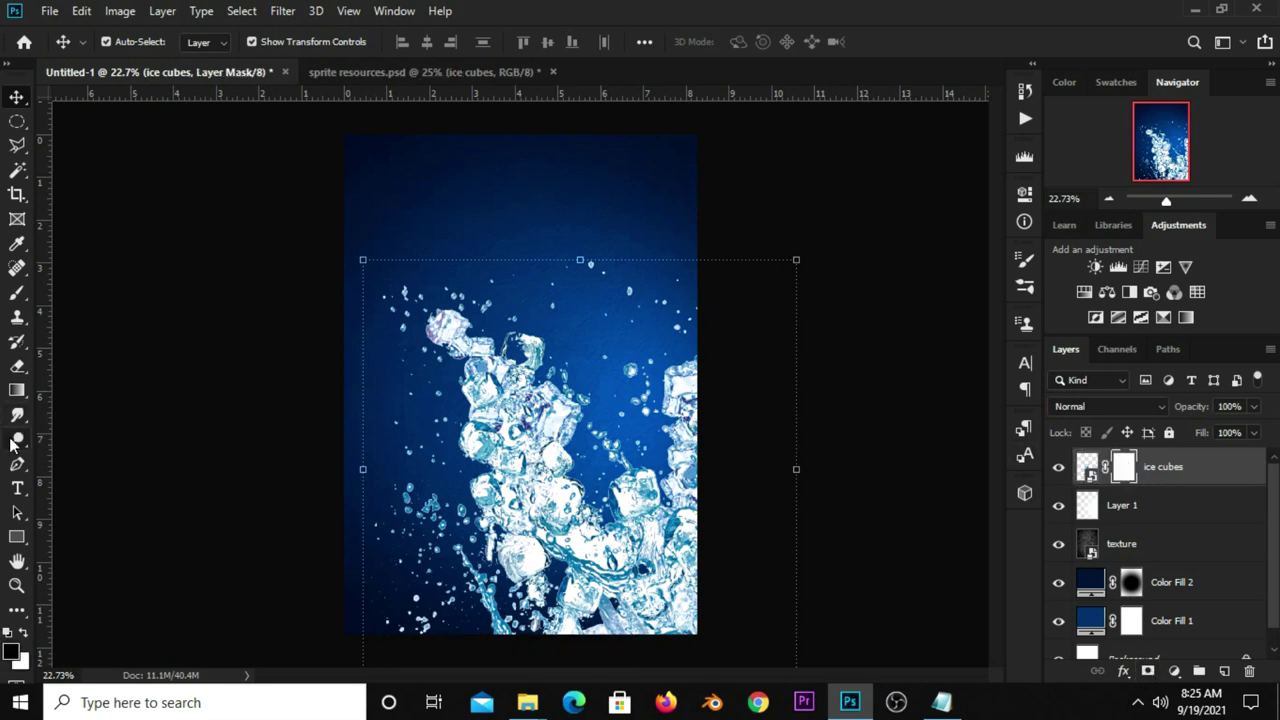
Step: Paint out the lower-left droplets on the ice cubes mask with a black 800 px brush
left_click(17, 292)
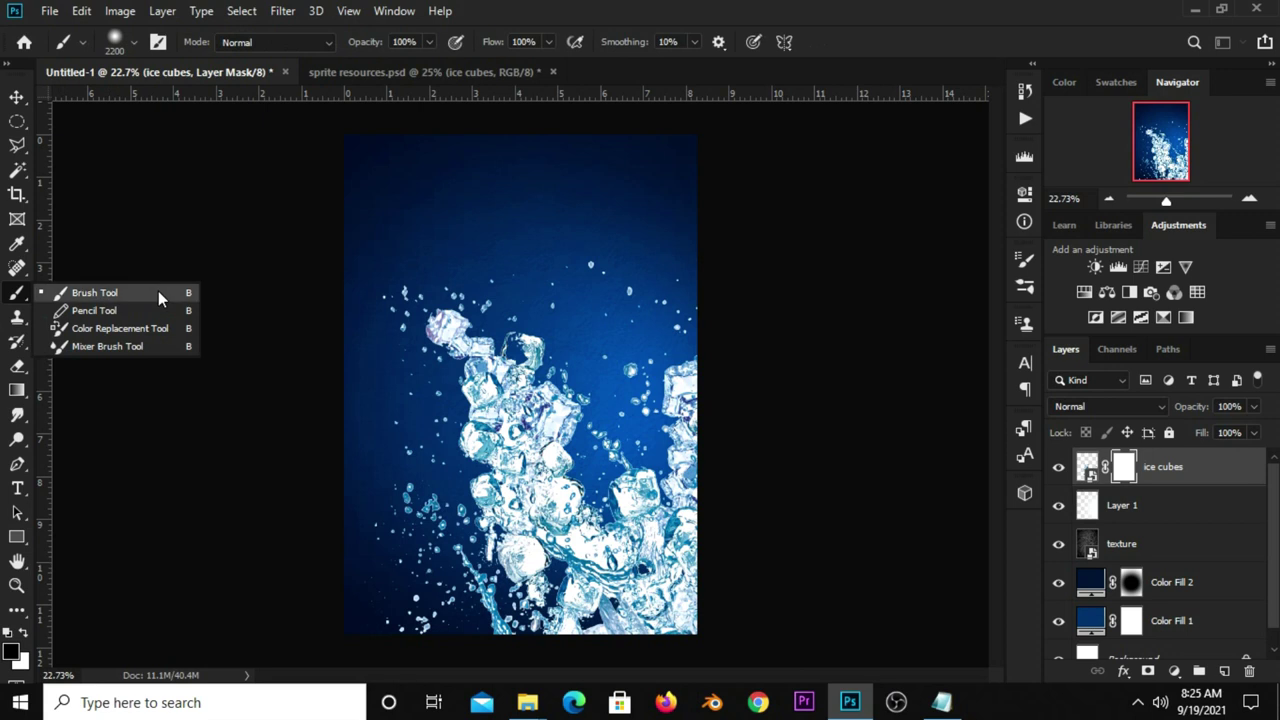
left_click(110, 291)
left_click(12, 652)
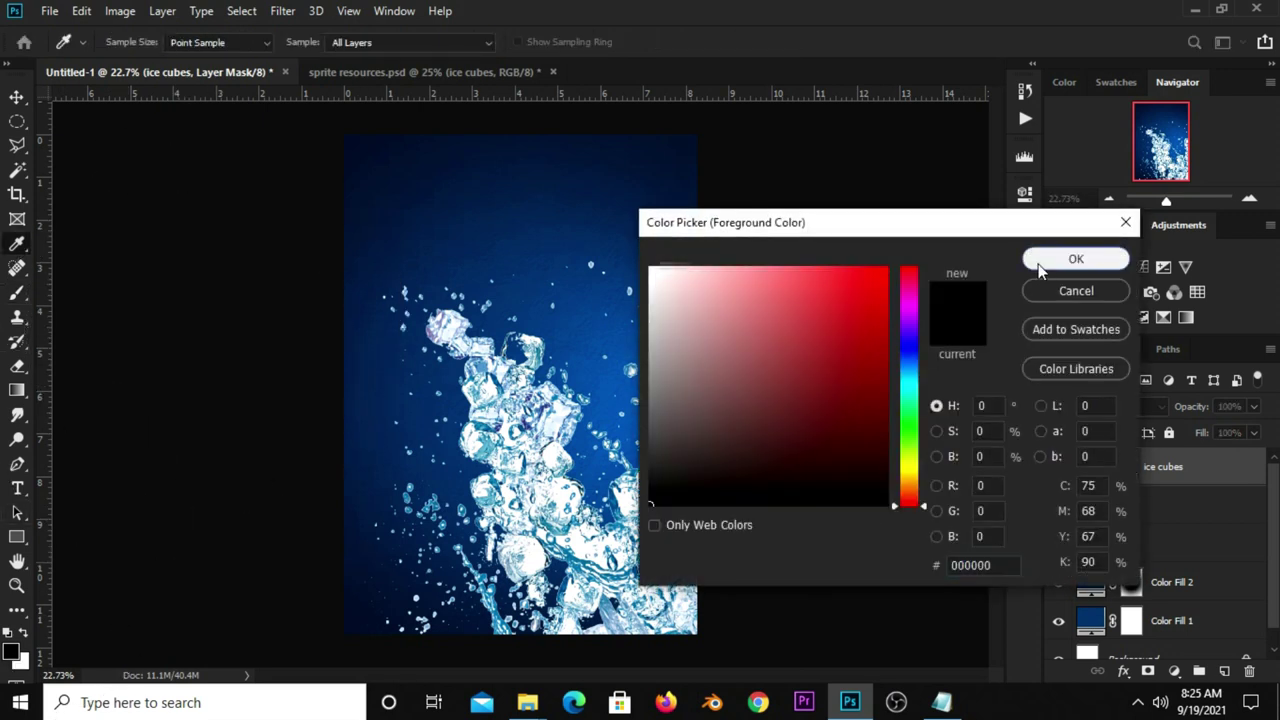
left_click(1075, 259)
key("bracketleft")
key("bracketleft")
key("bracketleft")
key("bracketleft")
key("bracketleft")
key("bracketleft")
key("bracketright")
key("bracketright")
key("bracketright")
key("bracketright")
key("bracketright")
left_click_drag(380, 606, 386, 609)
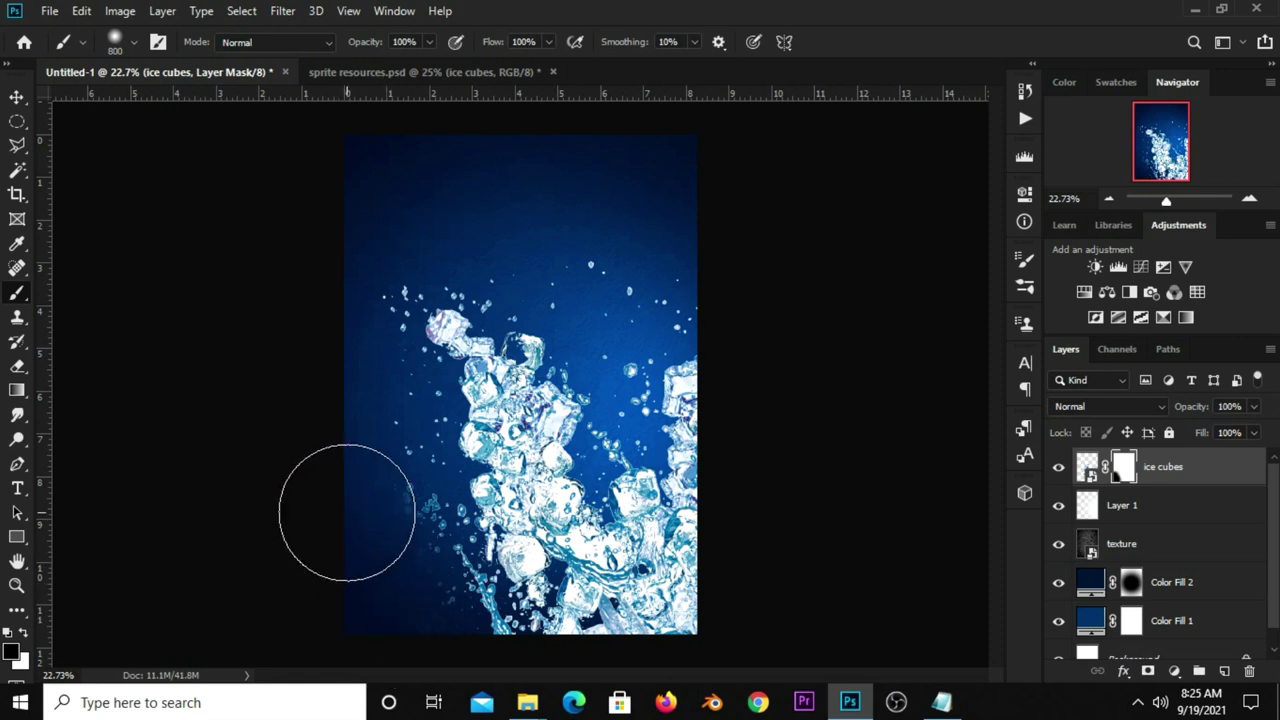
Step: Switch to the Move tool and return to sprite resources.psd
left_click(16, 97)
left_click(86, 96)
left_click(317, 73)
Step: Drag the Sprite can artwork from the resources file into the Untitled-1 poster
left_click_drag(549, 341, 510, 470)
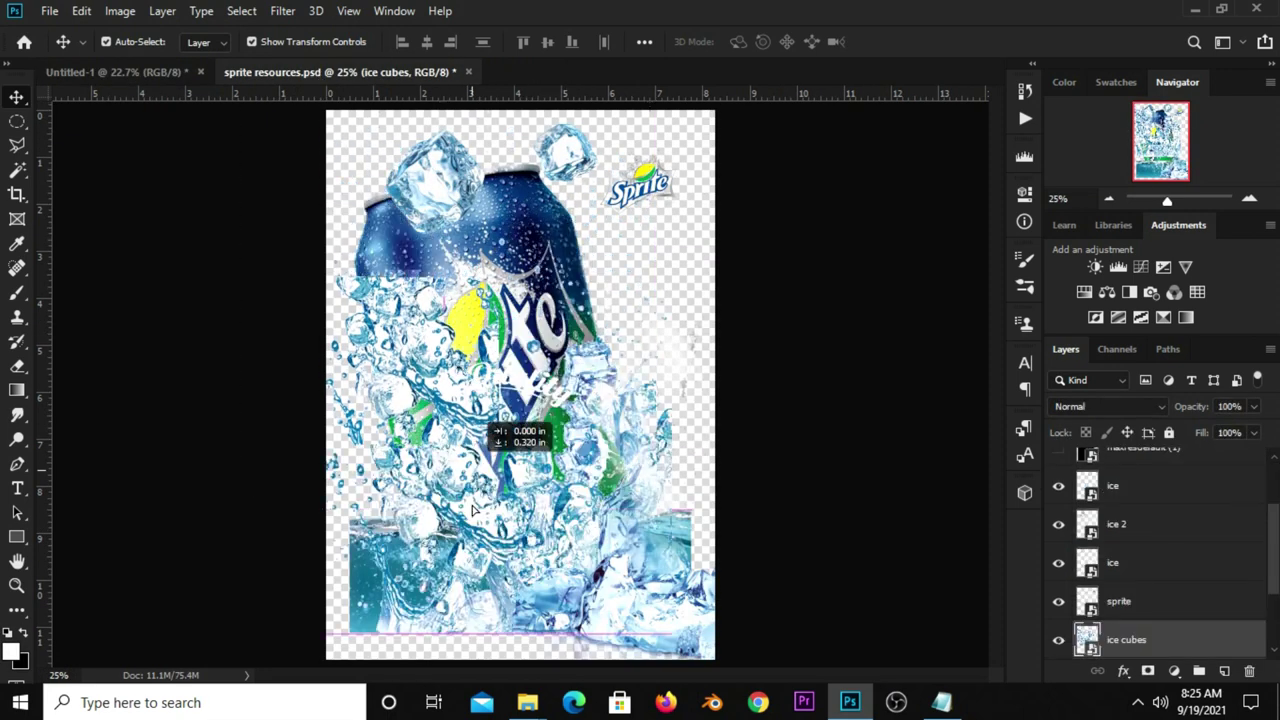
left_click(470, 268)
left_click_drag(470, 268, 508, 245)
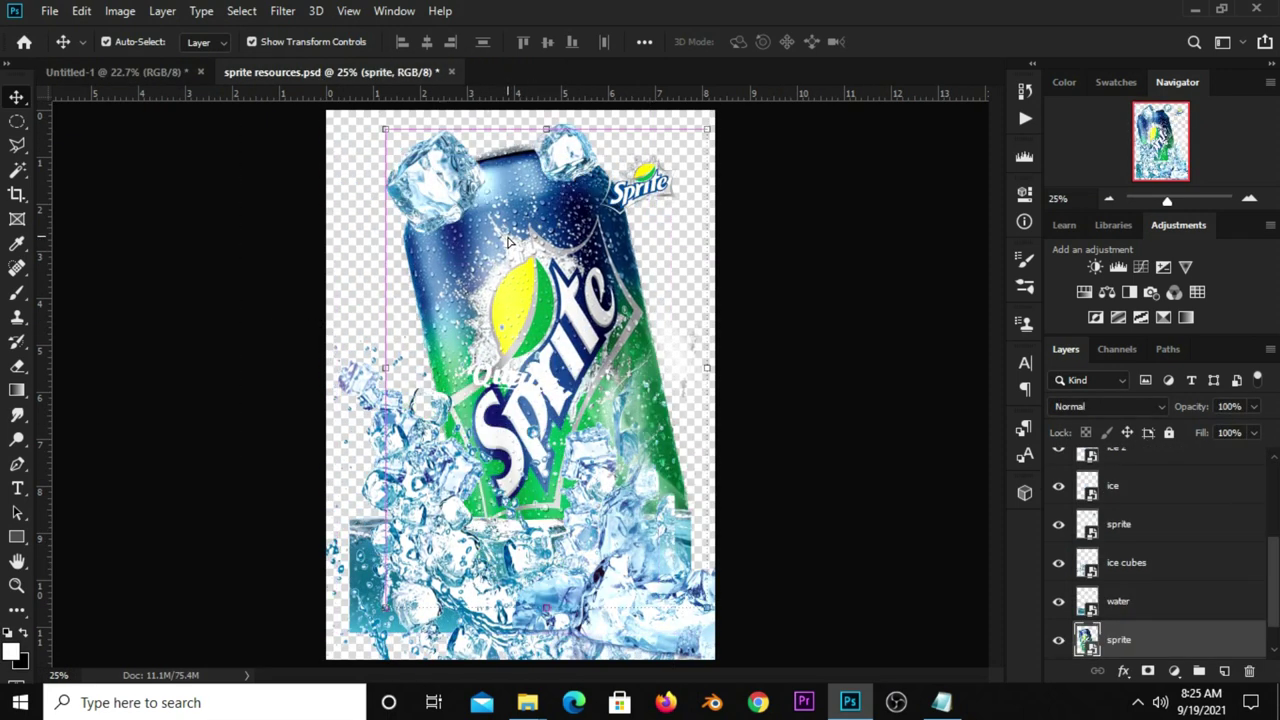
left_click(143, 74)
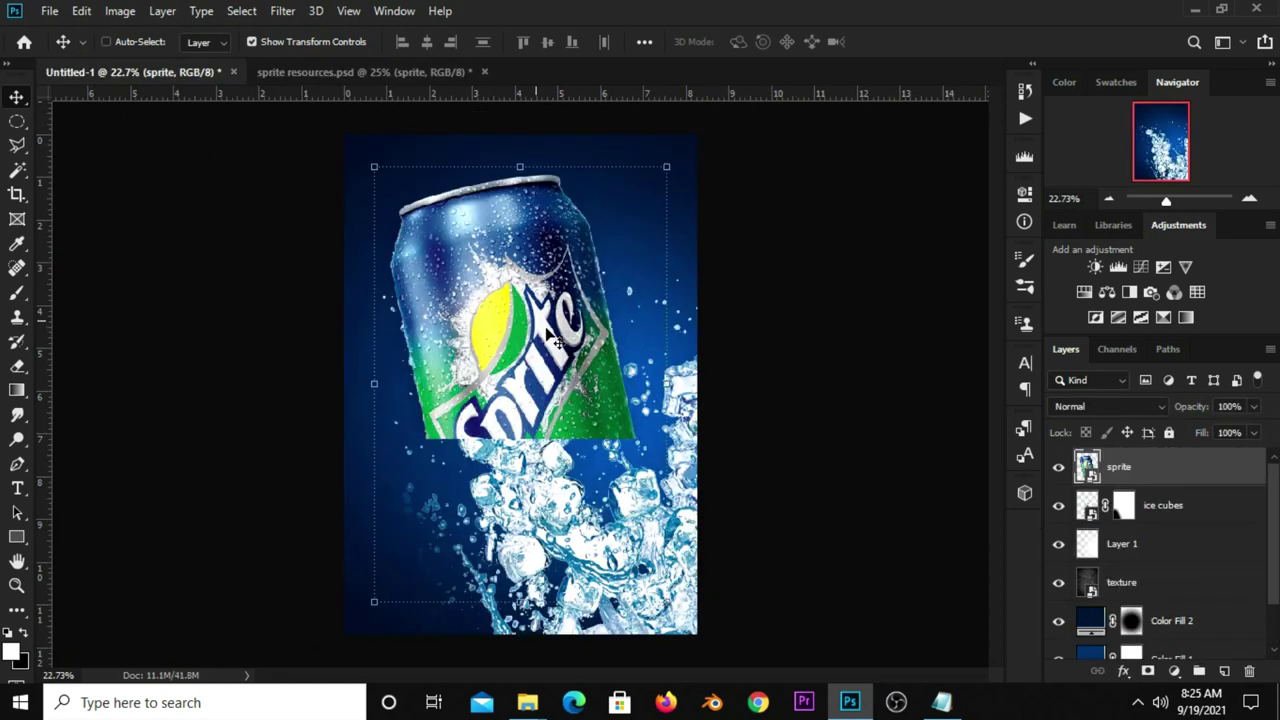
mouse_move(145, 82)
left_mouse_down()
mouse_move(548, 332)
mouse_move(606, 441)
left_mouse_up()
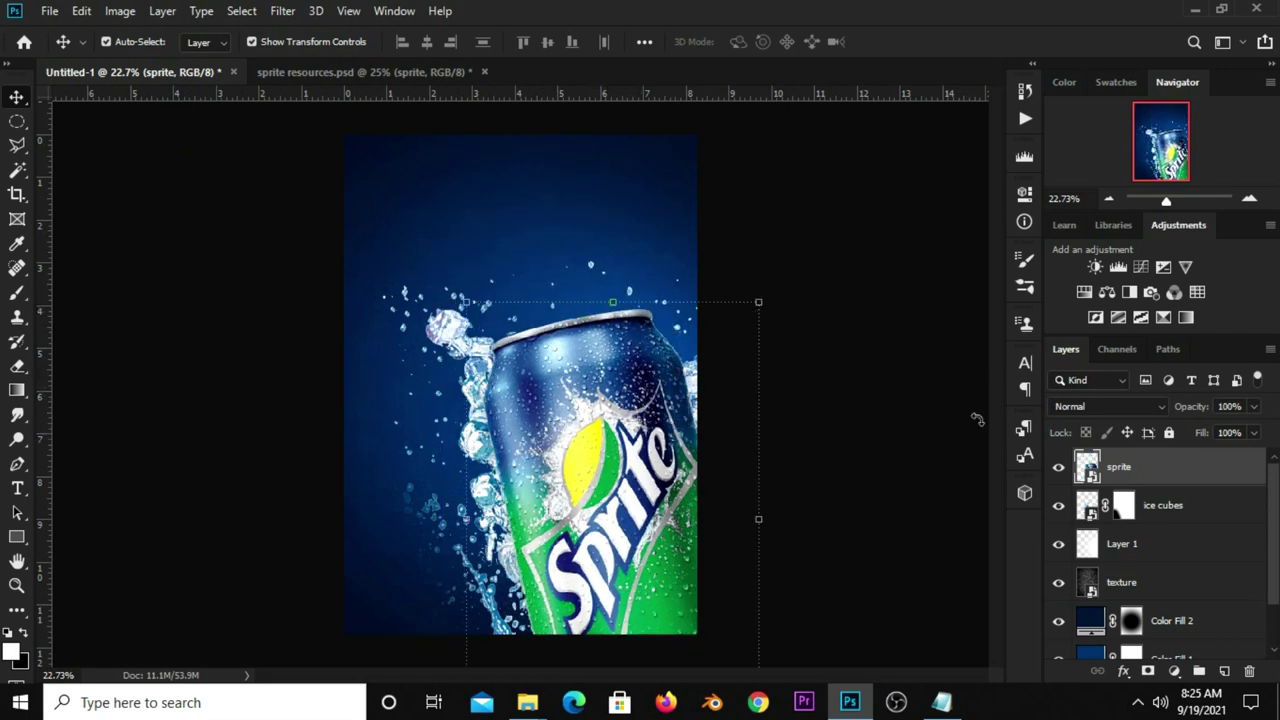
Step: Convert the sprite layer to a Smart Object, rotate it about -3.7° and scale it to 104%
right_click(1118, 475)
left_click(880, 194)
key("ctrl+t")
left_click_drag(748, 223, 723, 251)
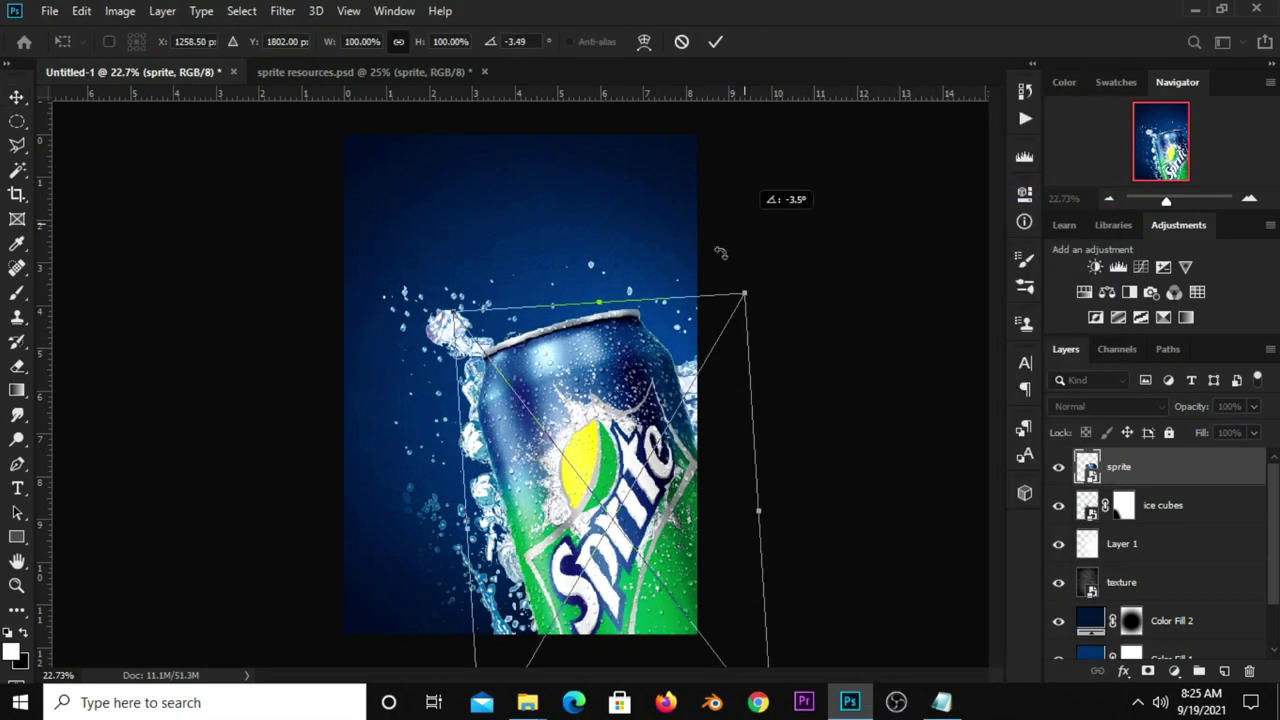
left_click_drag(604, 304, 600, 284)
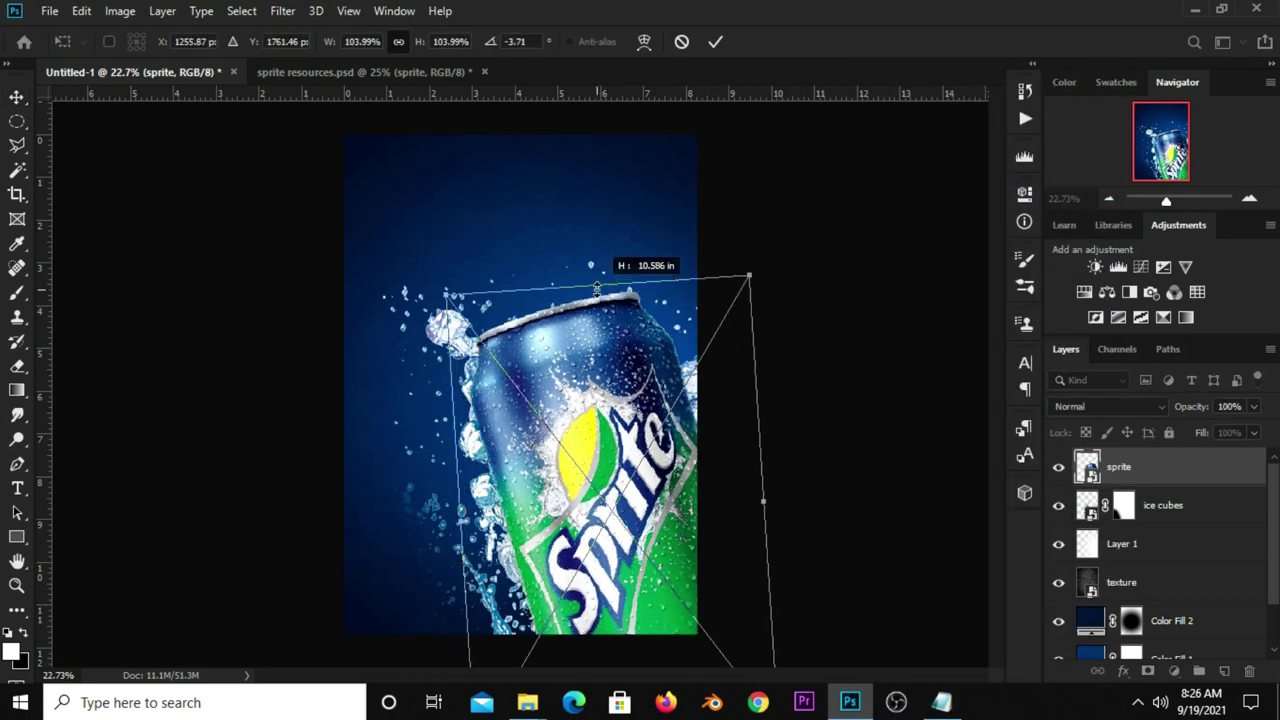
left_click(722, 48)
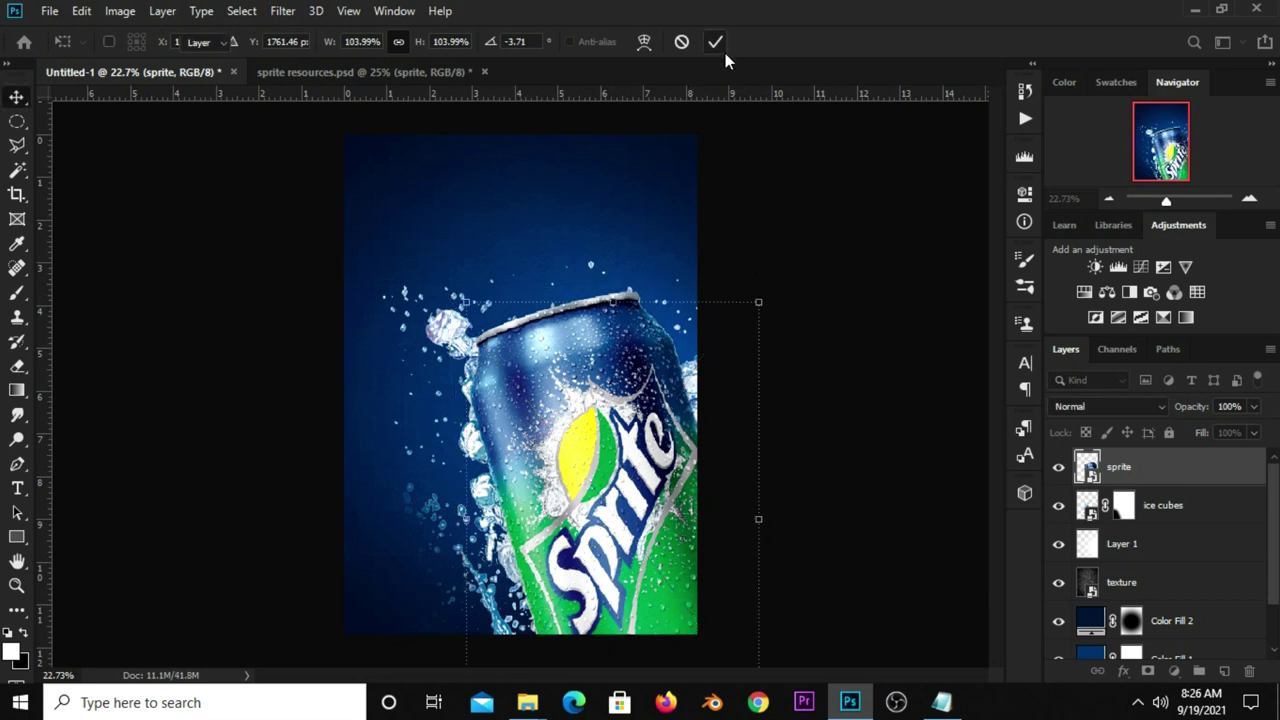
left_click(845, 251)
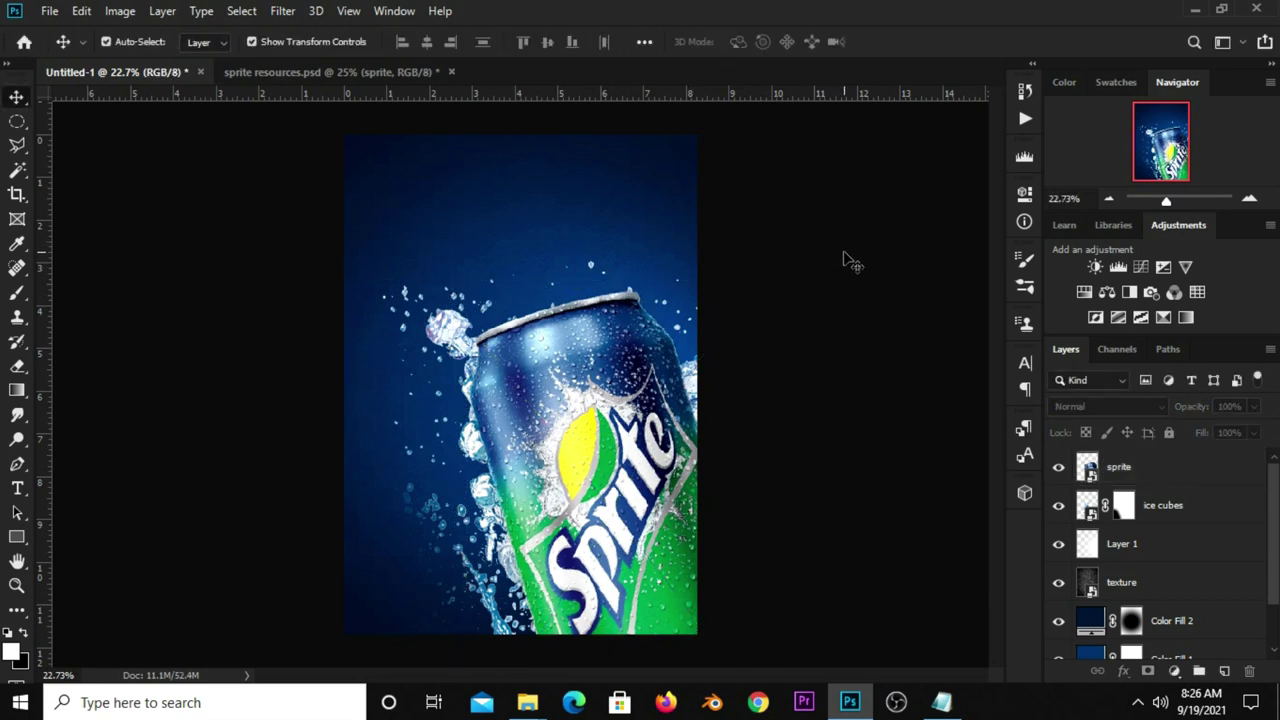
Step: Bring the ice artwork into the poster, rotated -20.5° over the can's base
left_click(278, 72)
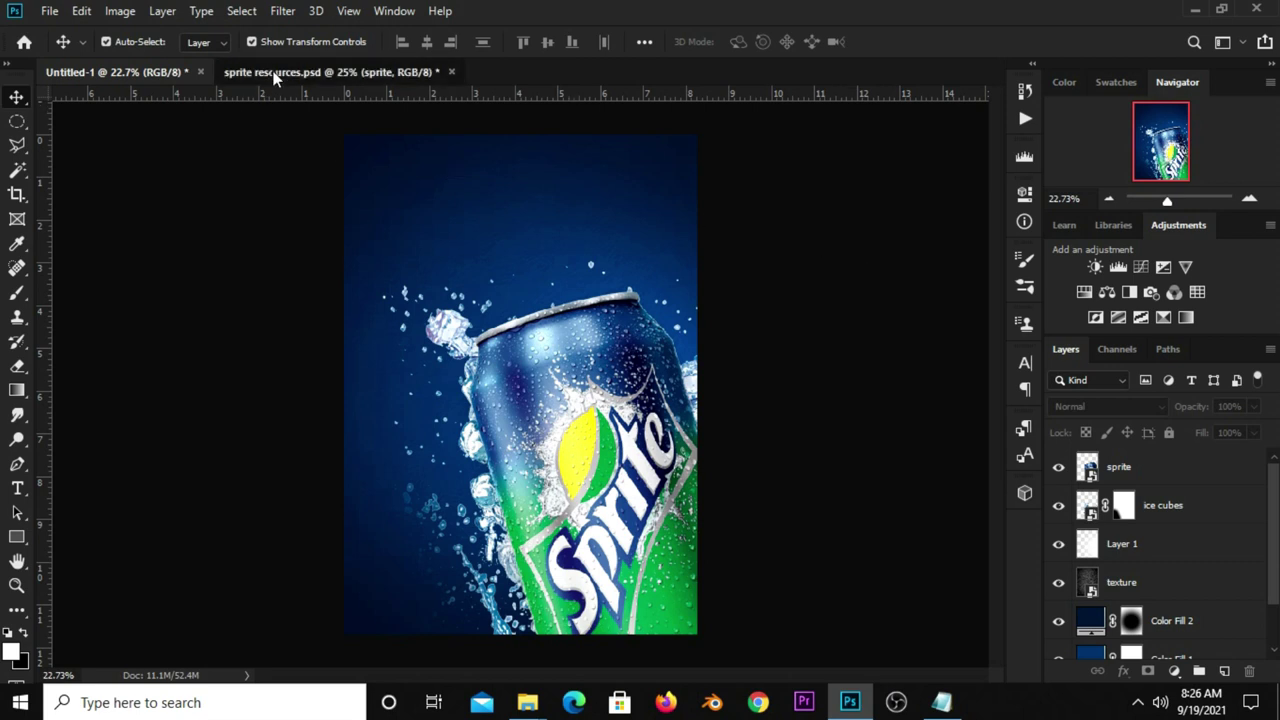
mouse_move(407, 224)
left_mouse_down()
mouse_move(583, 470)
mouse_move(433, 440)
left_mouse_up()
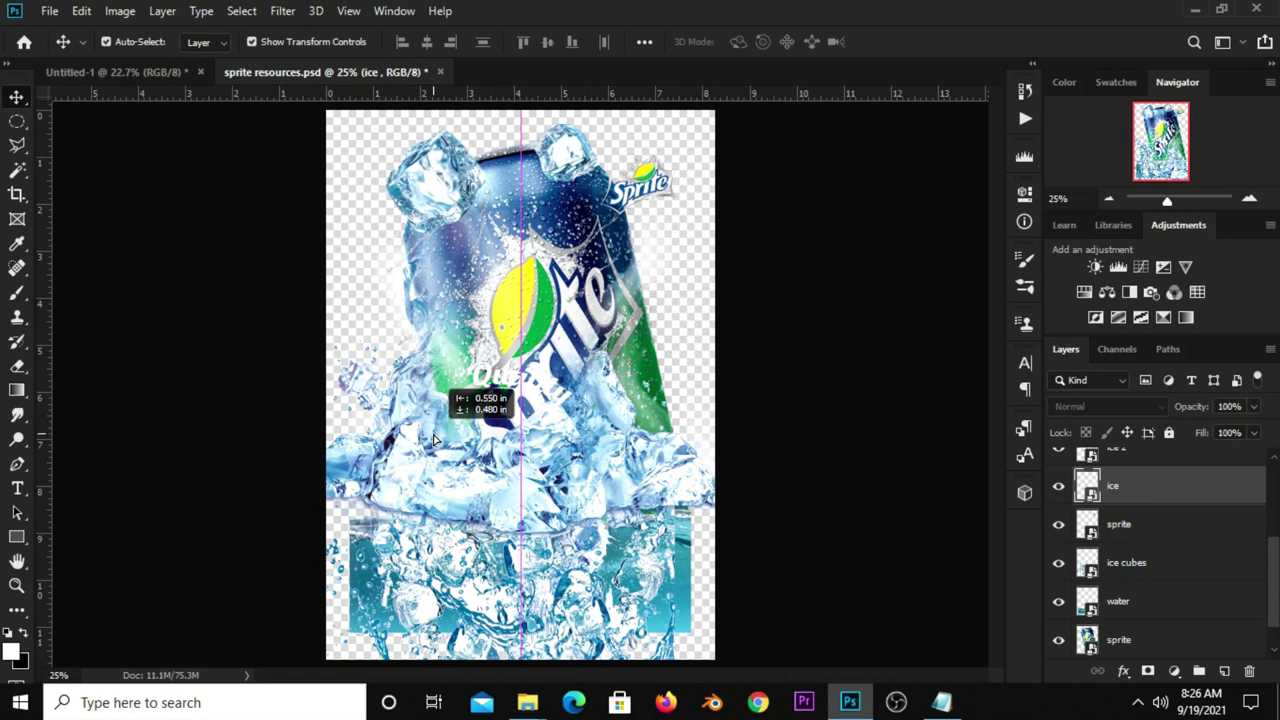
left_click(166, 80)
mouse_move(166, 80)
left_mouse_down()
mouse_move(591, 525)
mouse_move(650, 520)
left_mouse_up()
key("ctrl+t")
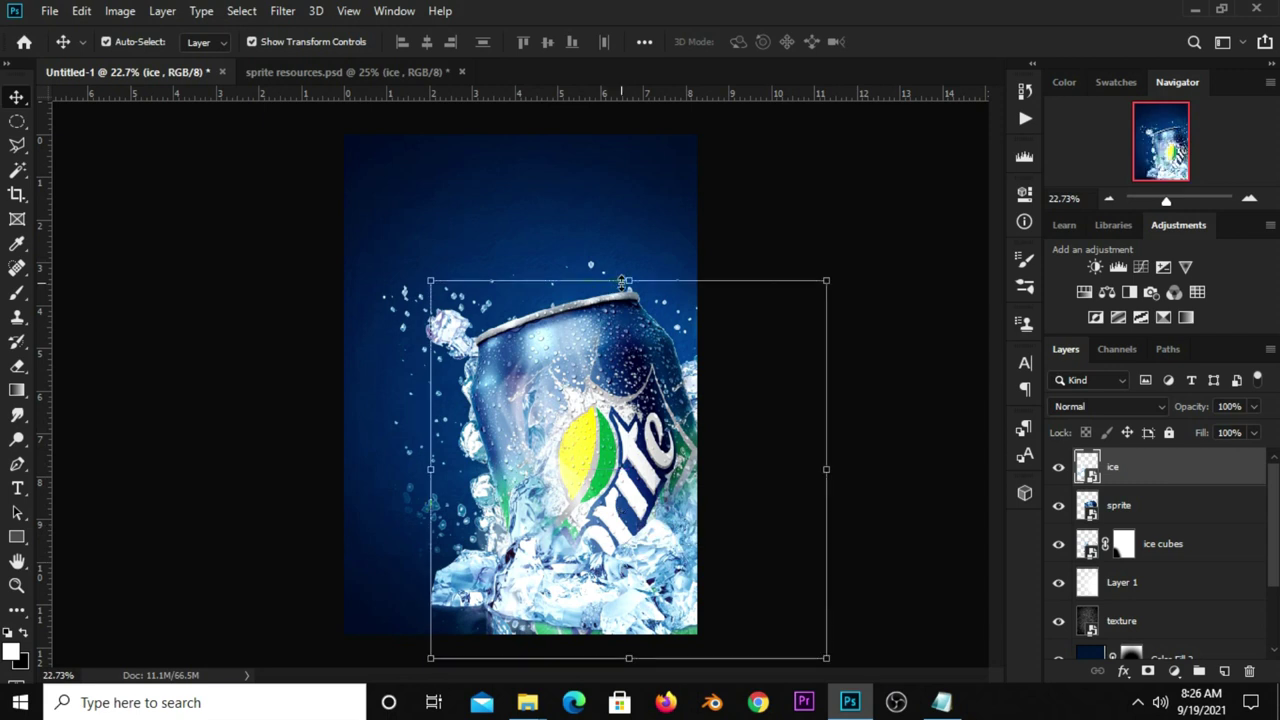
left_click_drag(889, 217, 771, 194)
mouse_move(763, 423)
left_mouse_down()
mouse_move(695, 480)
mouse_move(695, 497)
left_mouse_up()
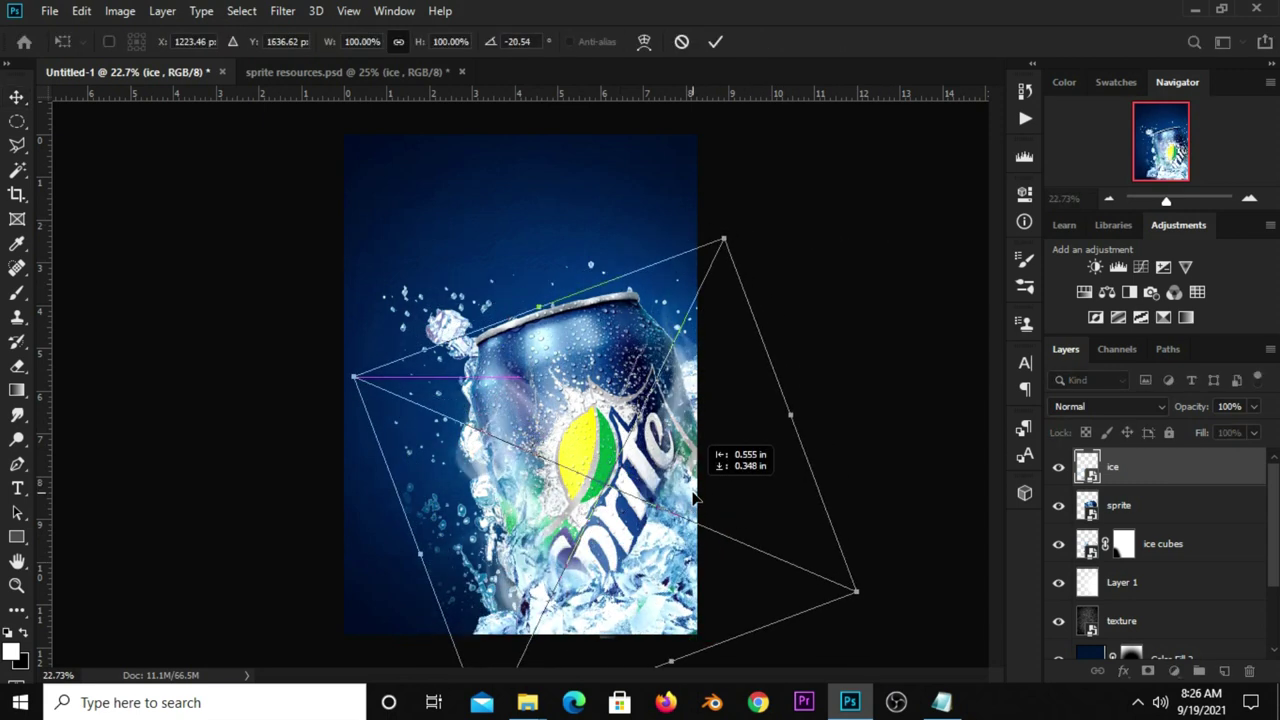
left_click(715, 41)
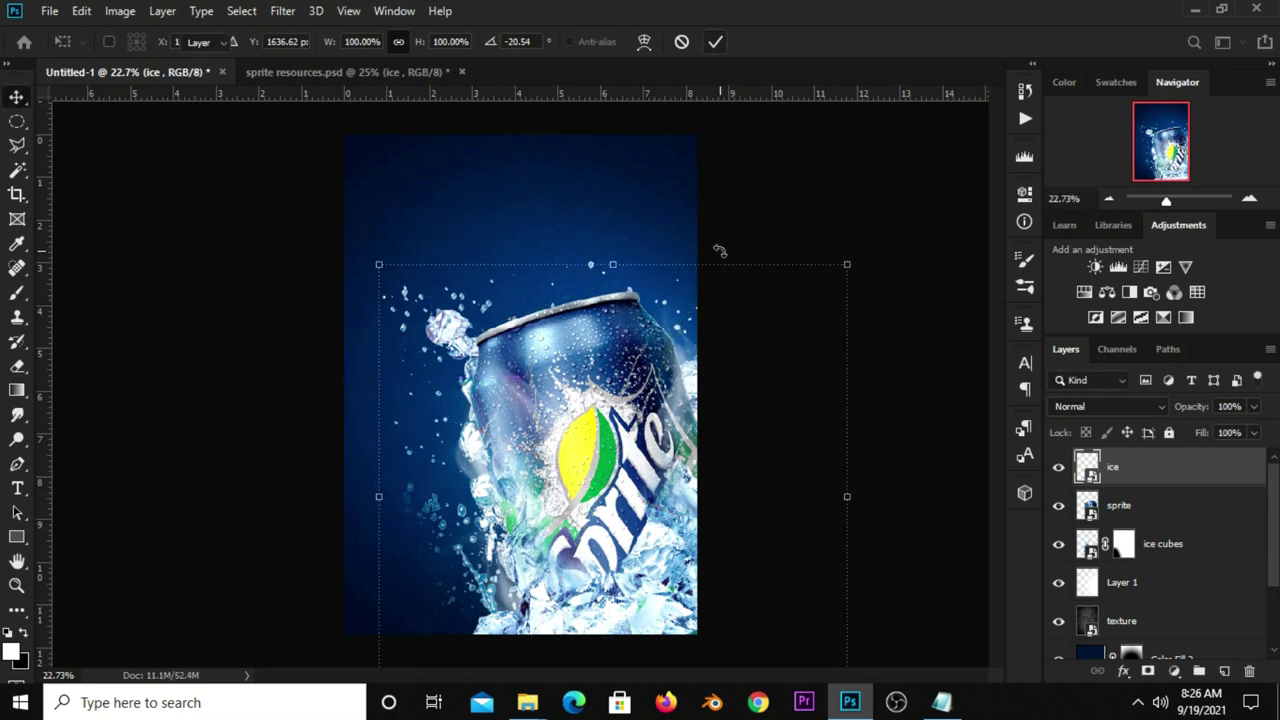
Step: Enlarge the Sprite can to about 110%, then hide the ice cubes layer to compare
left_click(654, 344)
mouse_move(573, 283)
left_mouse_down()
mouse_move(571, 336)
mouse_move(563, 321)
left_mouse_up()
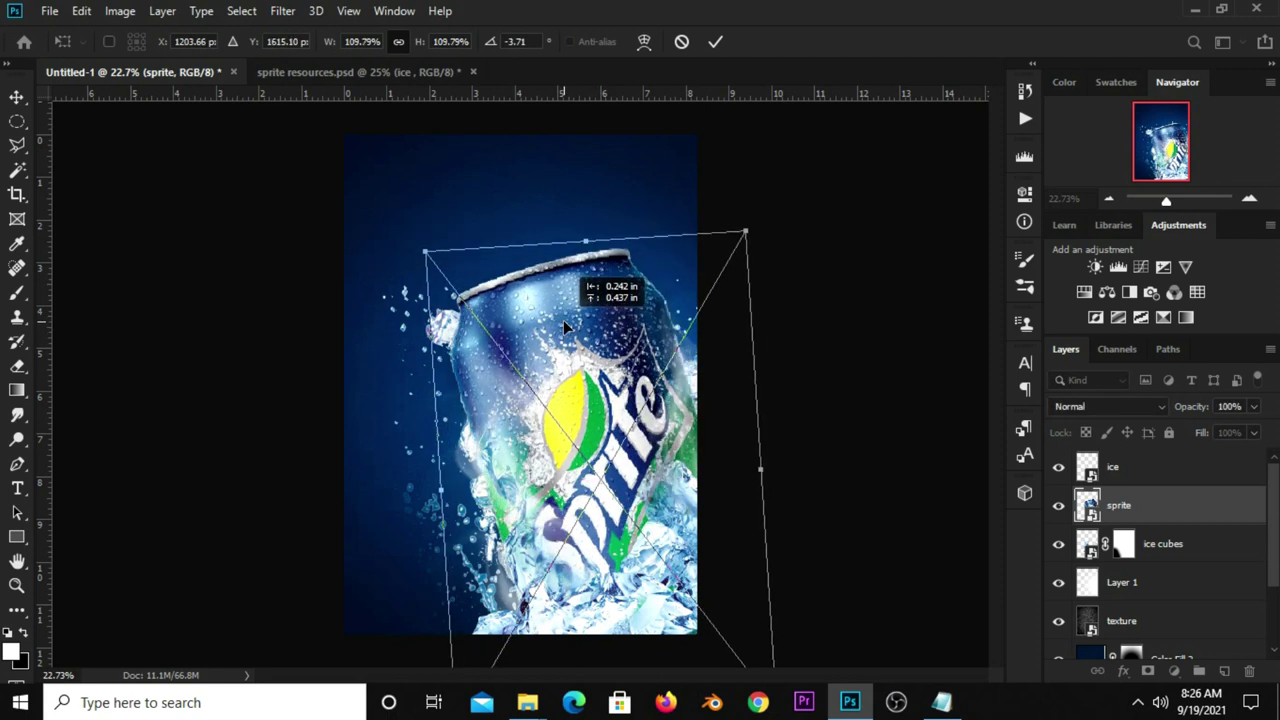
key("Return")
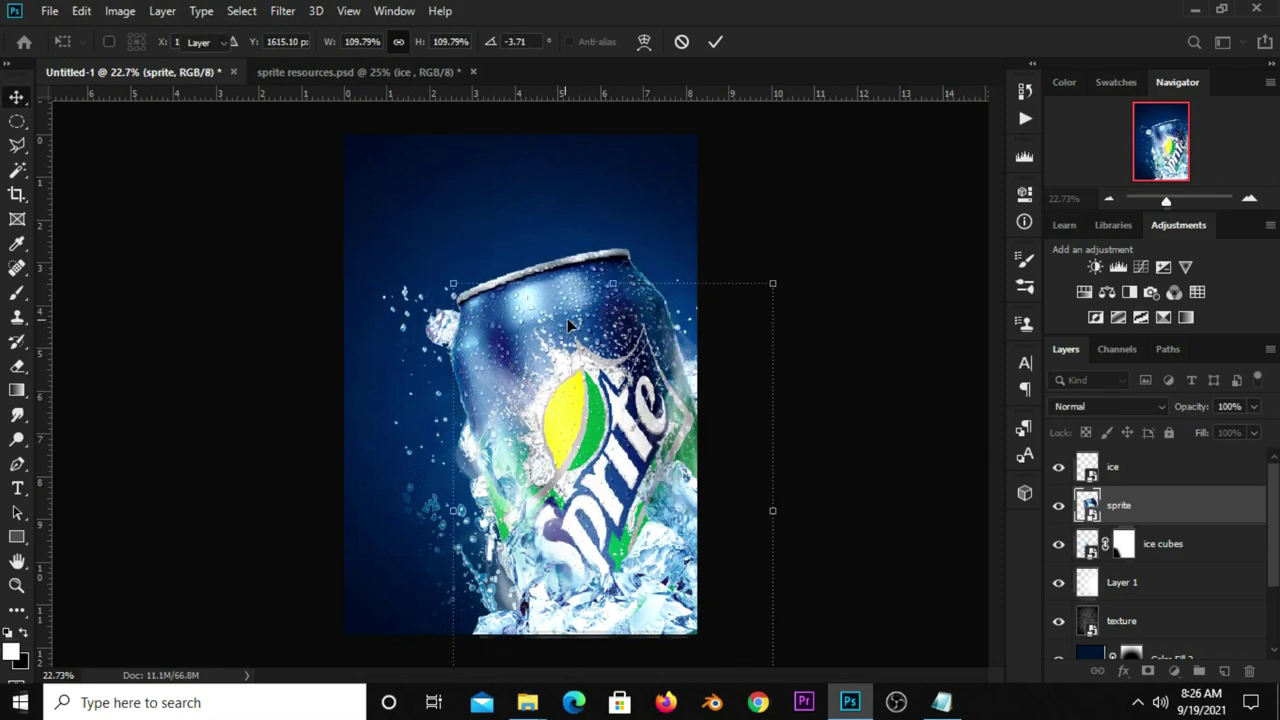
left_click(813, 343)
left_click(1150, 550)
left_click(1058, 546)
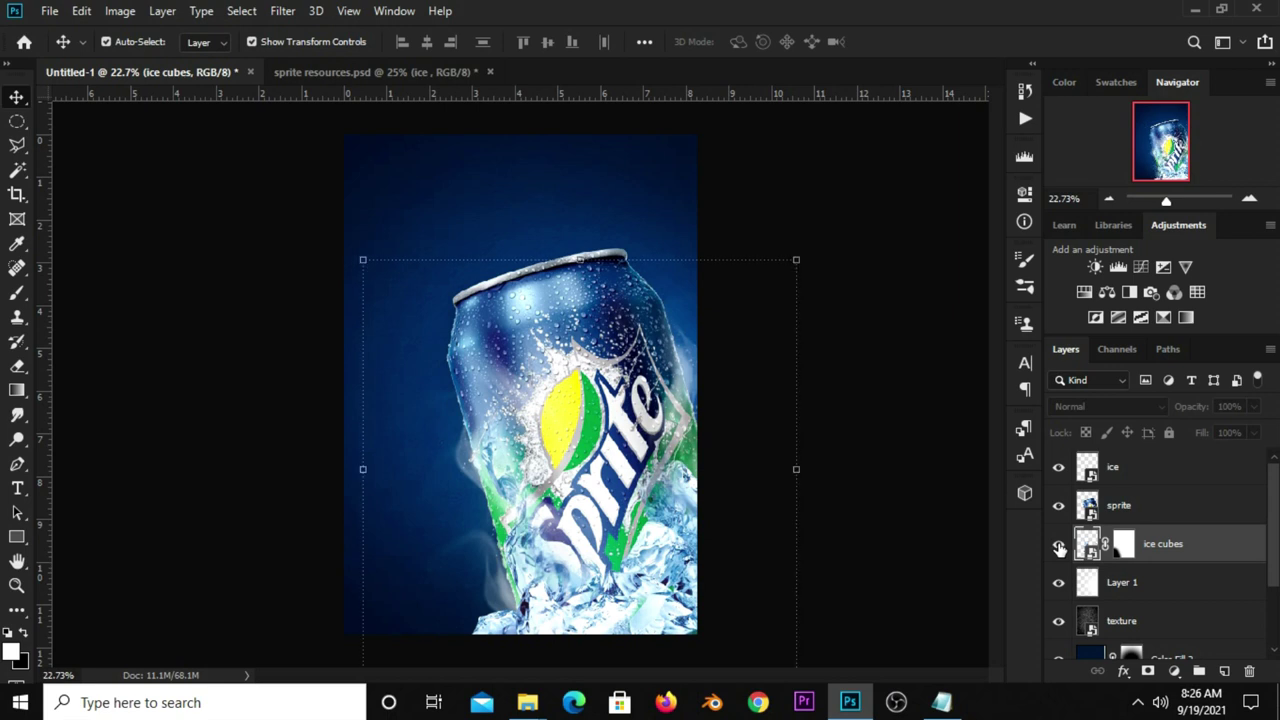
Step: Duplicate the ice cubes layer, move it above the sprite can and enlarge it toward the upper left
left_click(1059, 547)
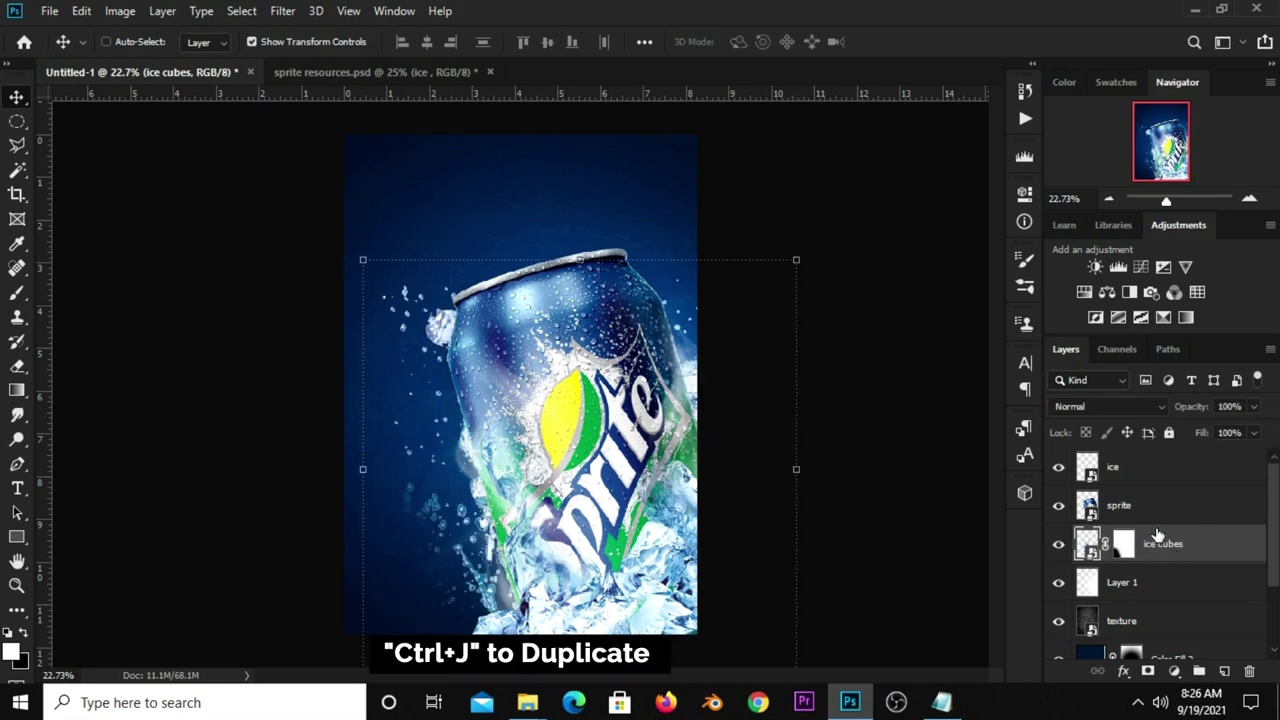
key("ctrl+j")
left_click_drag(1152, 590, 1149, 500)
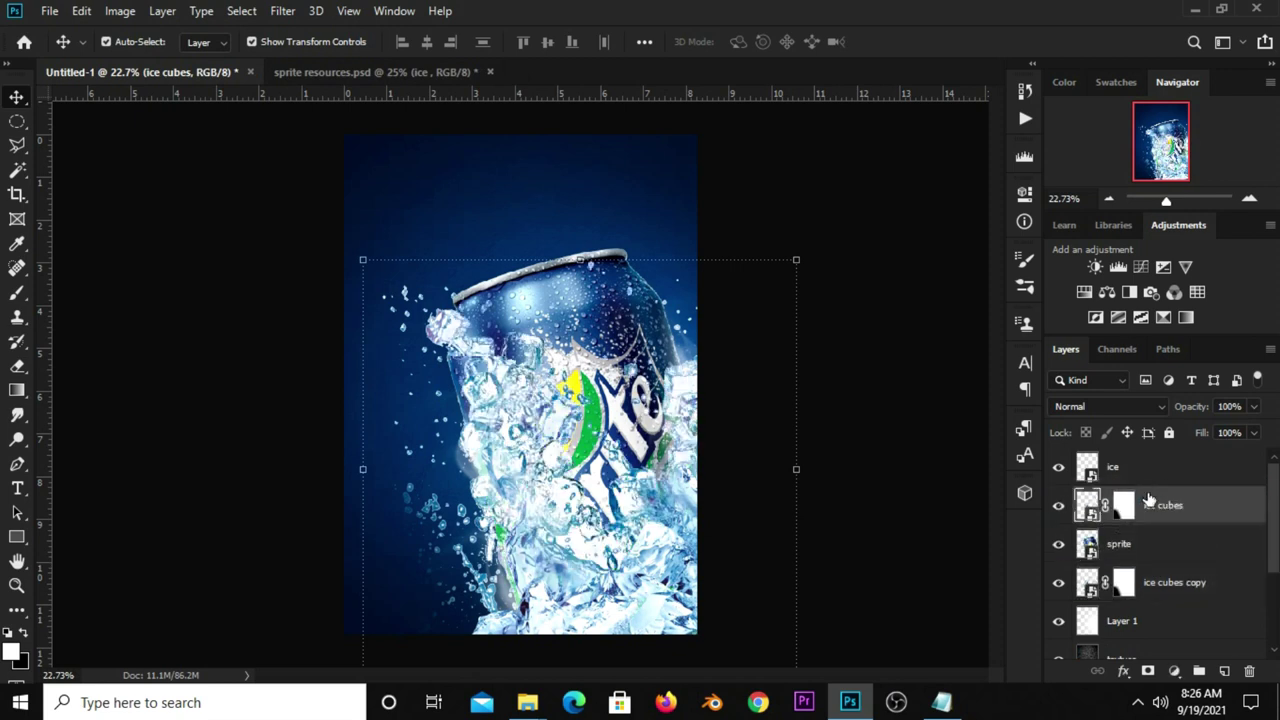
left_click_drag(362, 260, 318, 224)
left_click(900, 42)
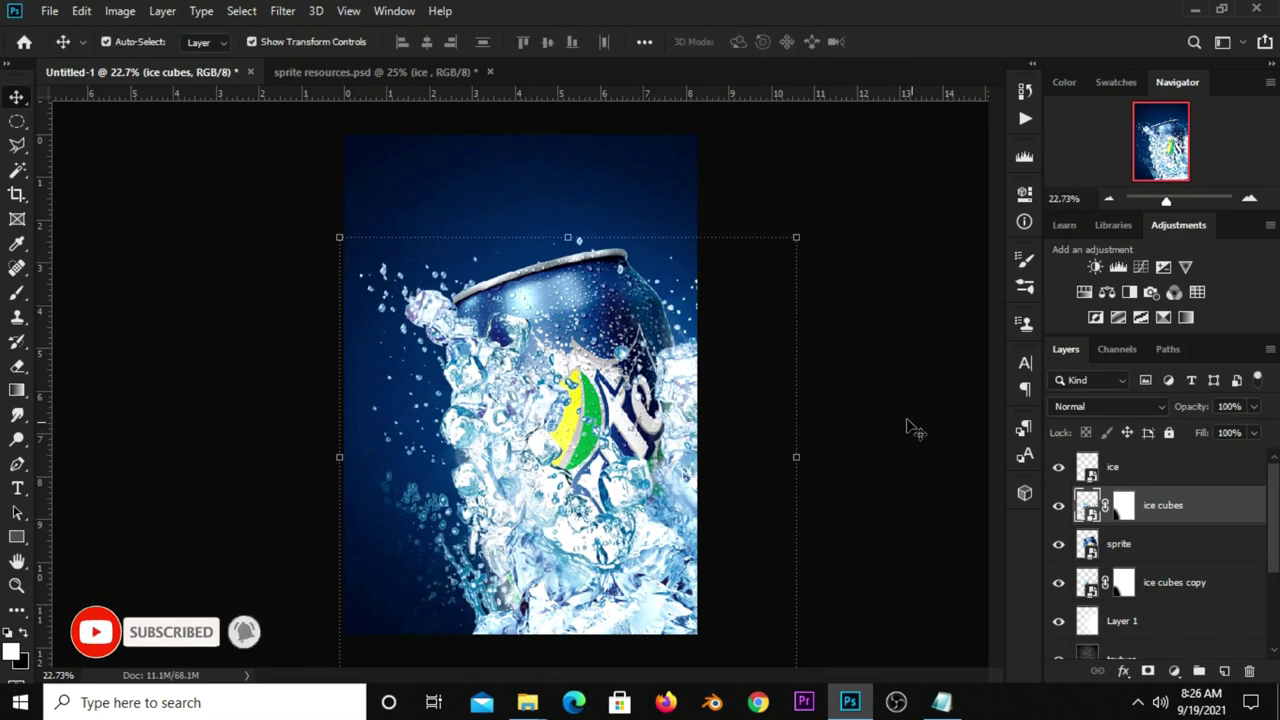
Step: Stack the ice cubes copy above the ice layer, toggling visibility to compare
left_click(1059, 508)
left_click(1059, 508)
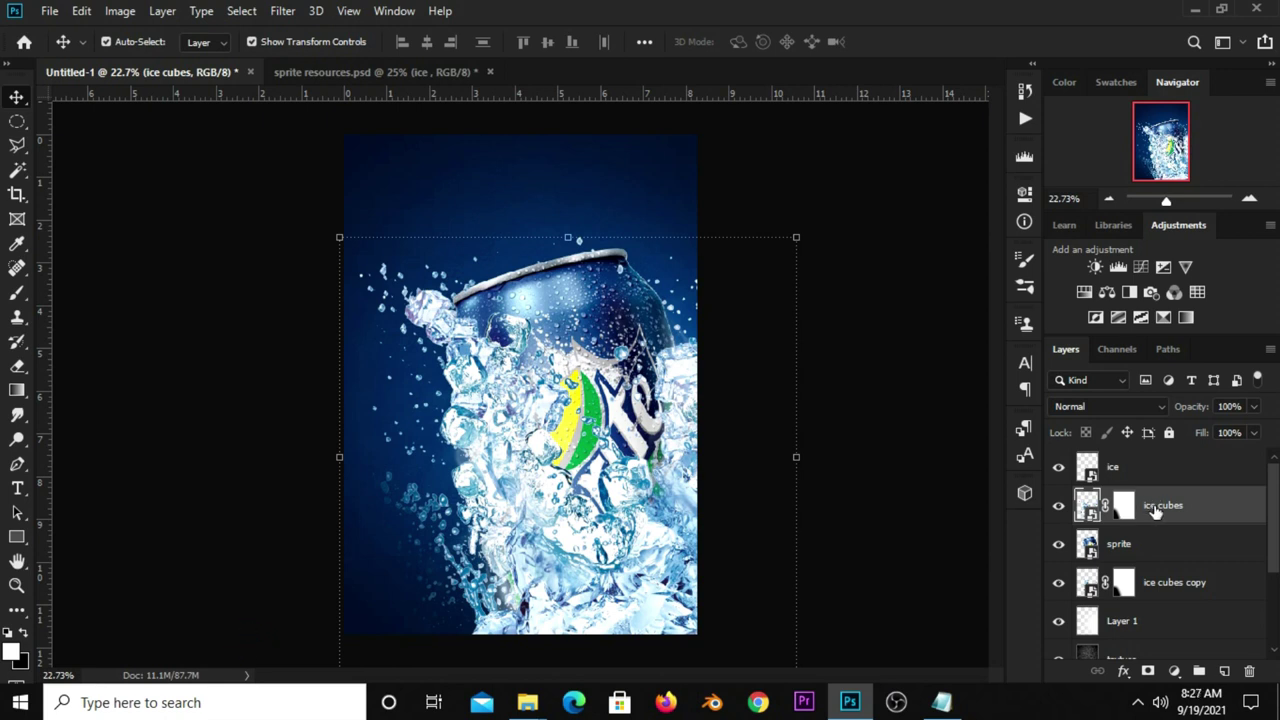
left_click_drag(1160, 508, 1137, 458)
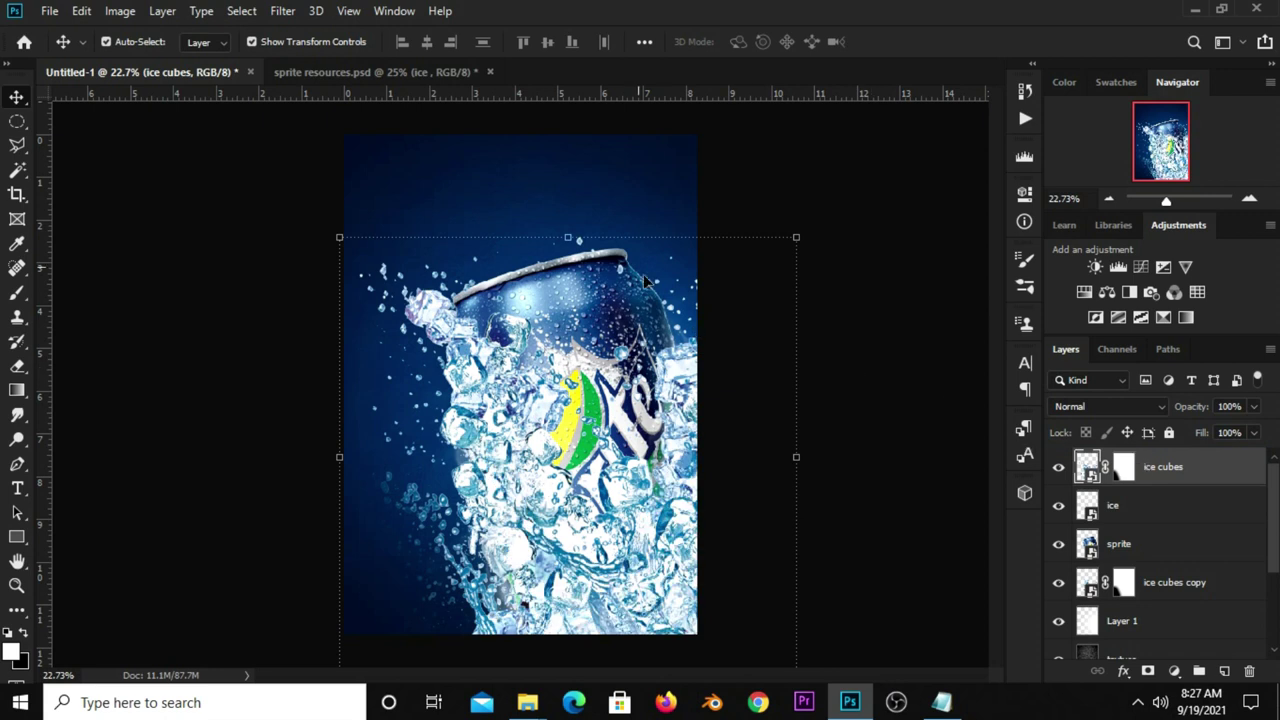
left_click(1060, 506)
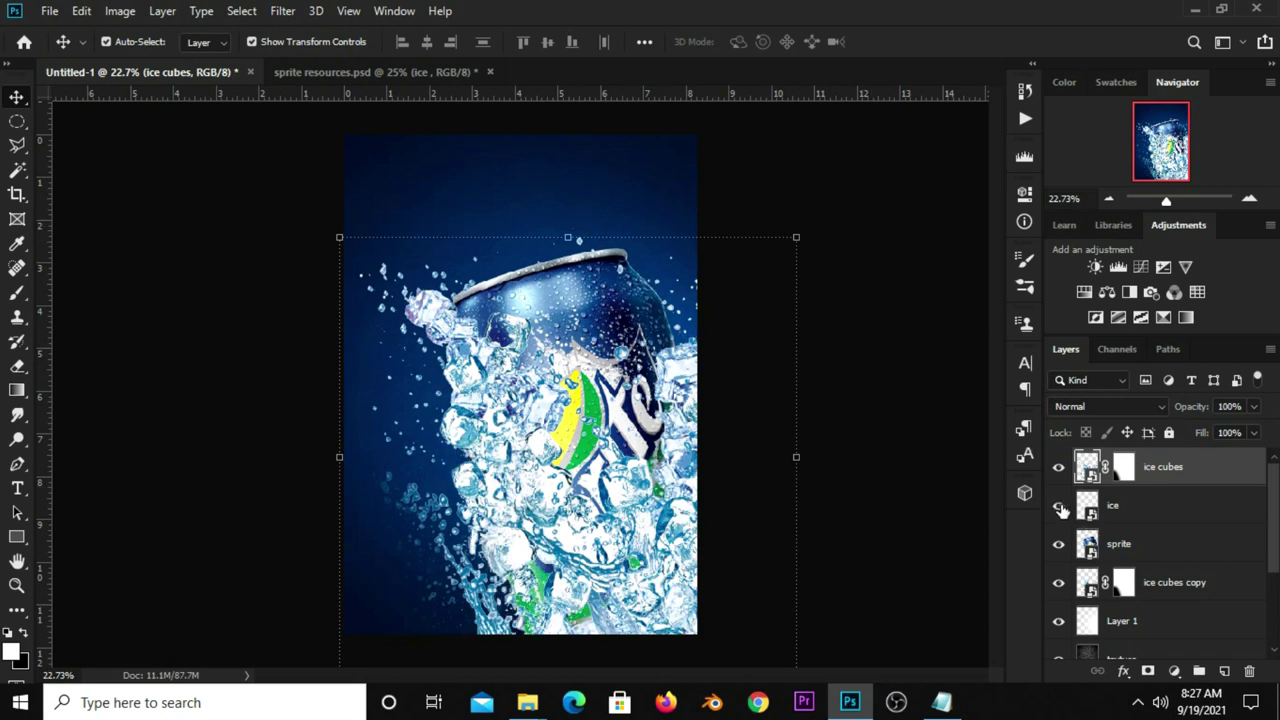
left_click(1060, 507)
left_click(1120, 510)
left_click(1058, 506)
left_click(1058, 506)
Step: Select the ice cubes layer and open its Blending Options layer style
left_click(1082, 470)
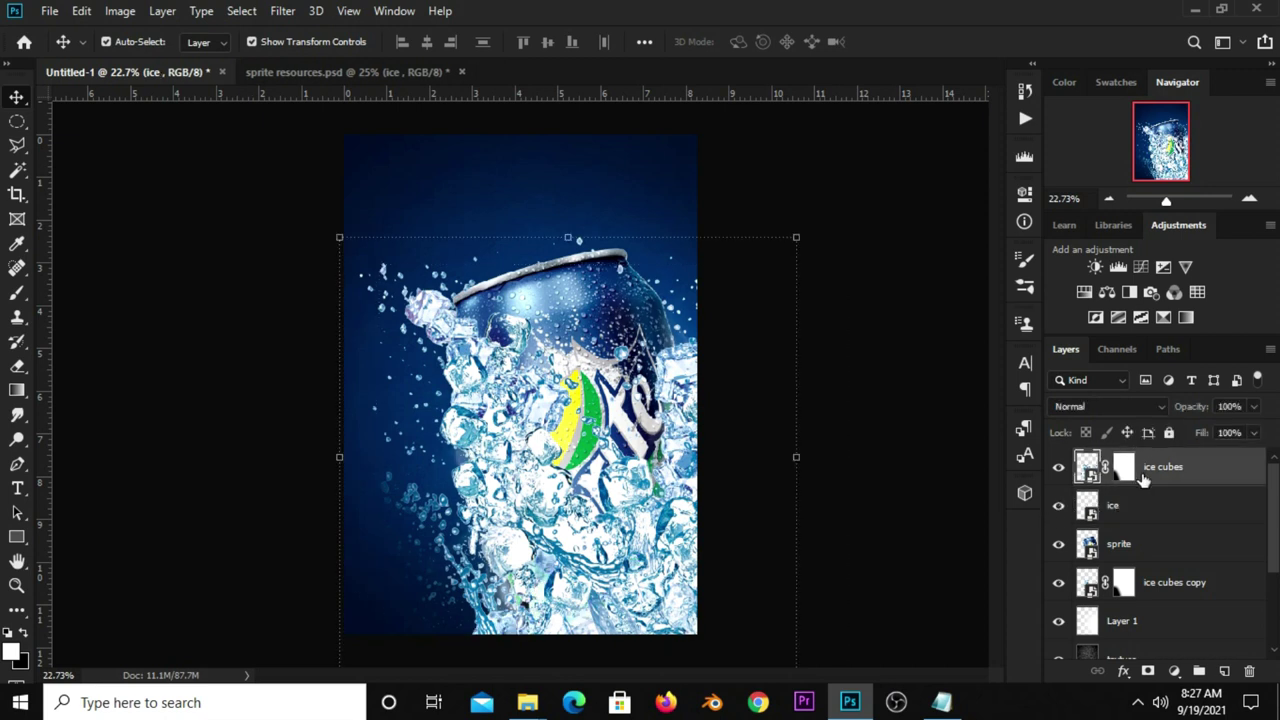
left_click(1059, 467)
left_click(1059, 467)
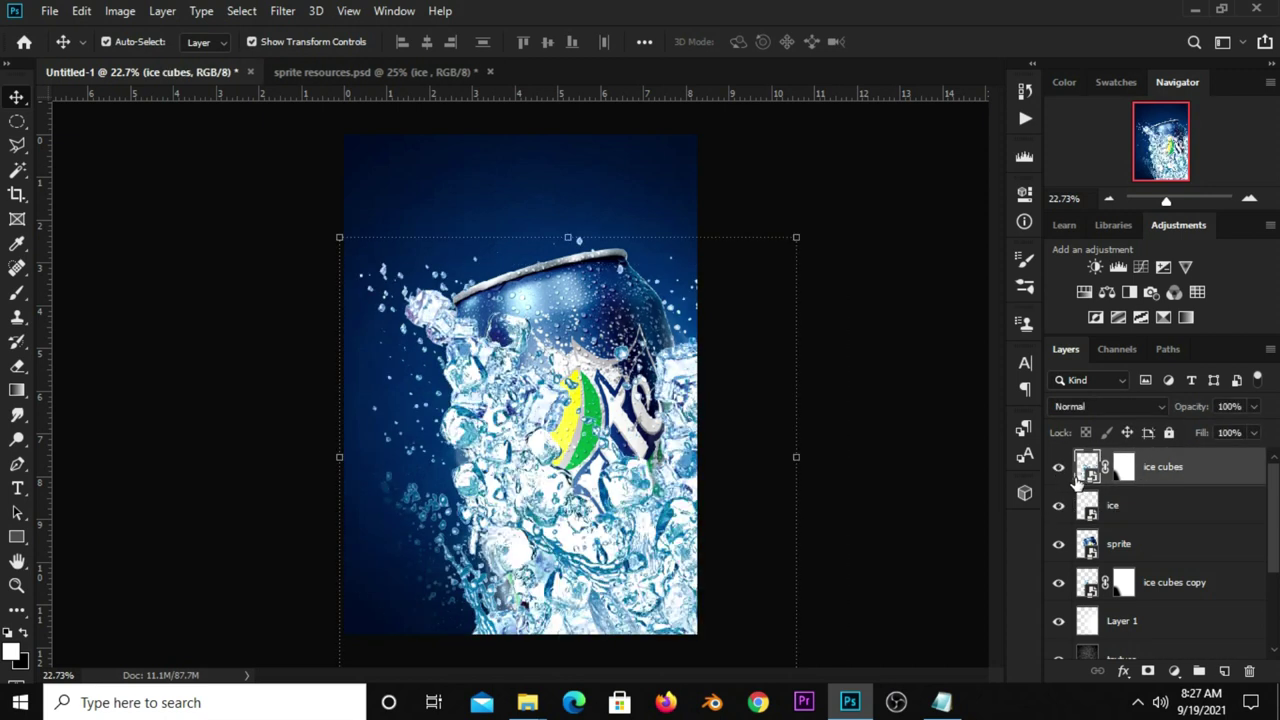
left_click(1124, 671)
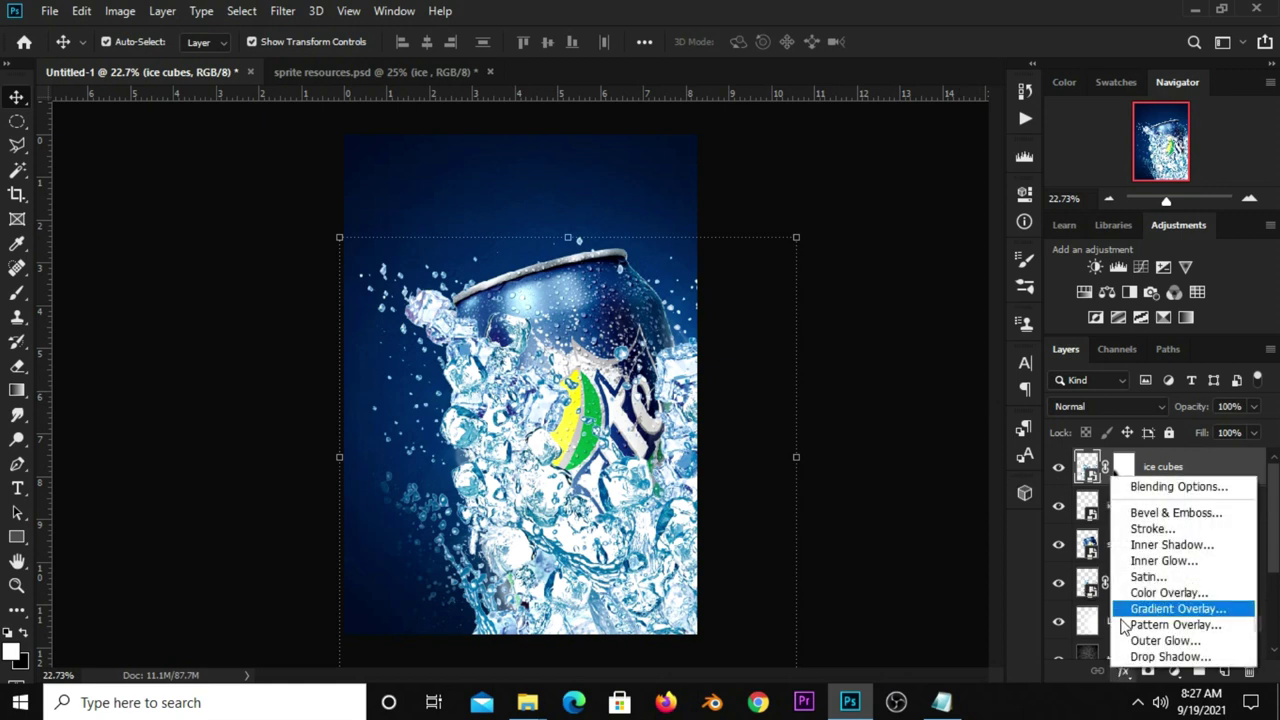
left_click(1150, 488)
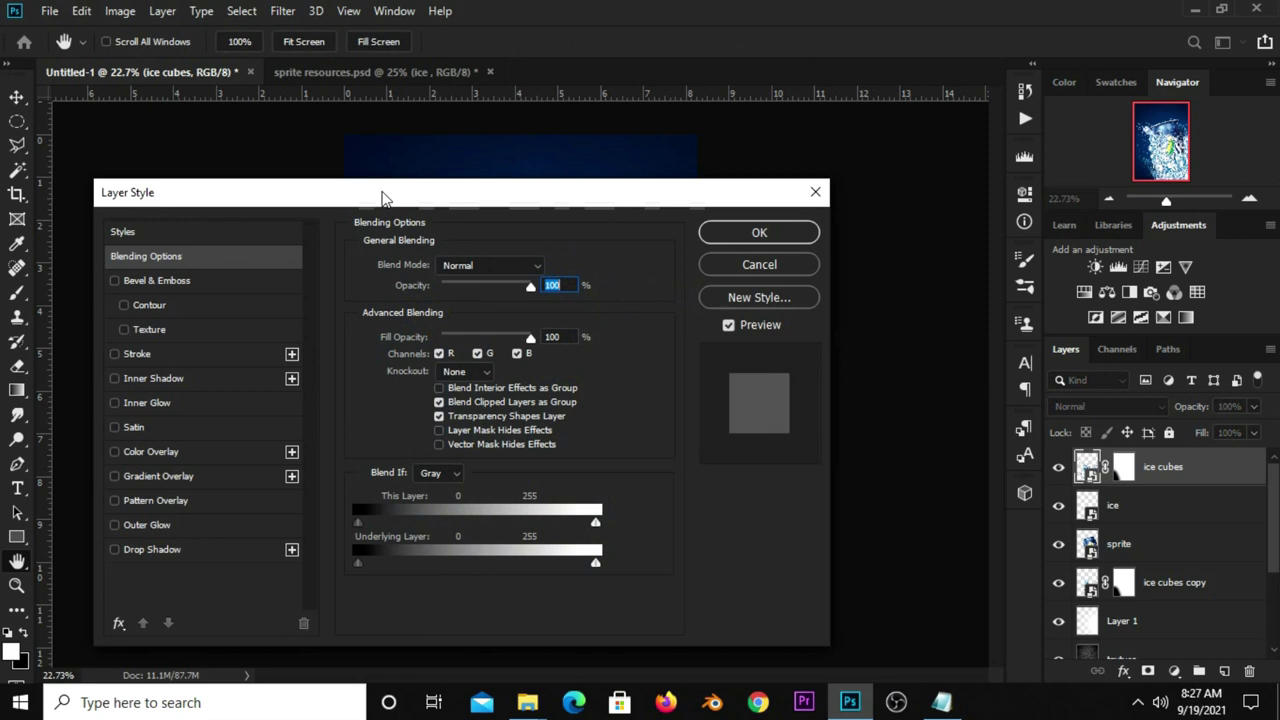
Step: Add a drop shadow to the ice cubes at a -30° angle, 39 px distance and 92 px size
left_click_drag(381, 196, 605, 166)
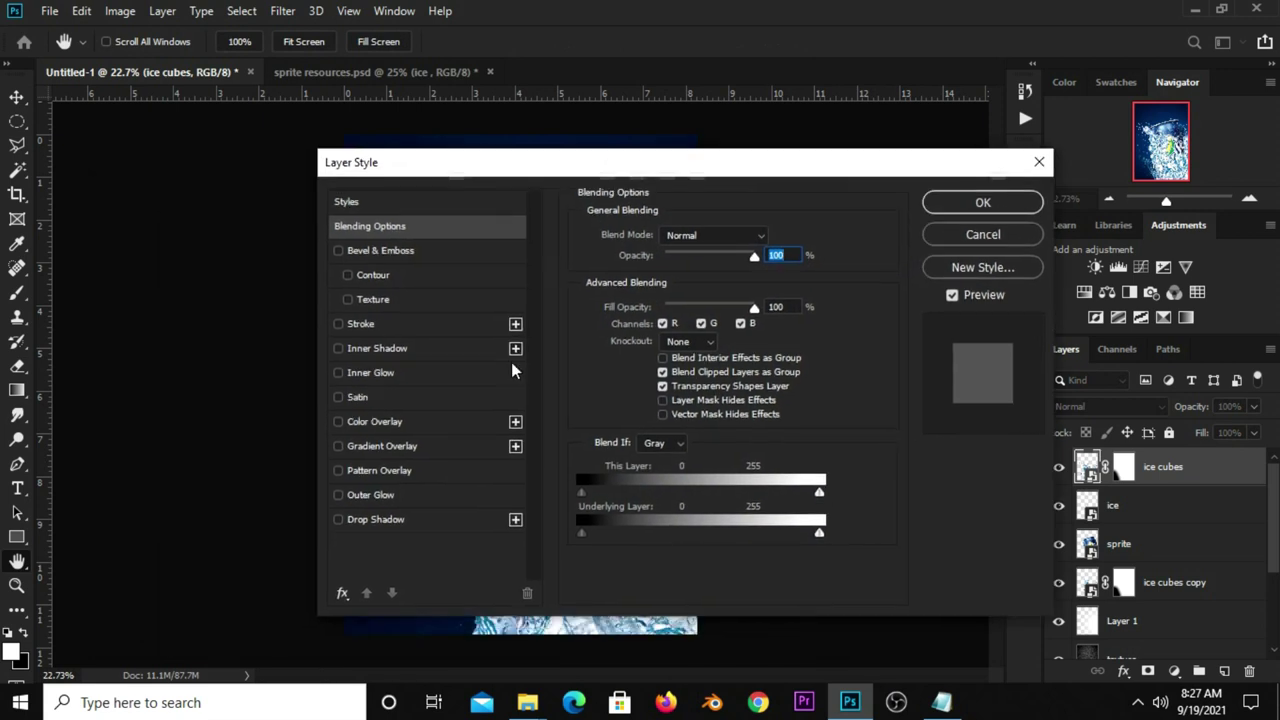
left_click(400, 520)
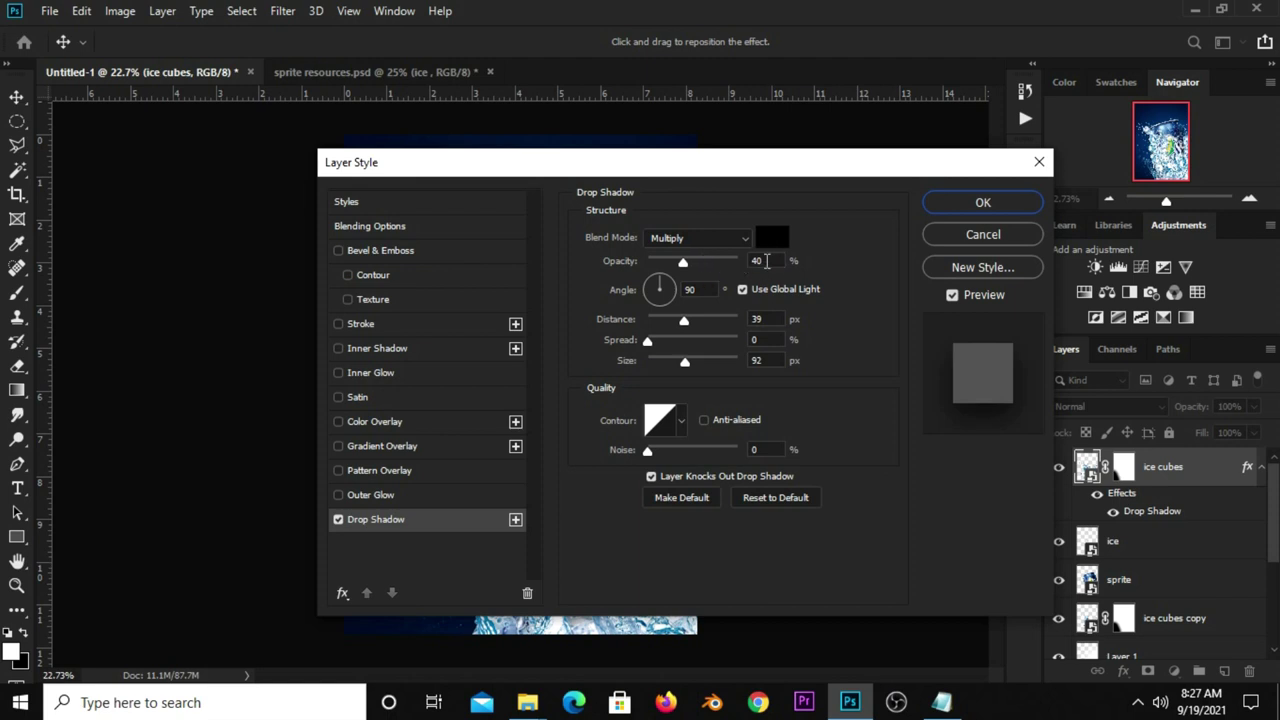
left_click_drag(701, 290, 675, 290)
type("-")
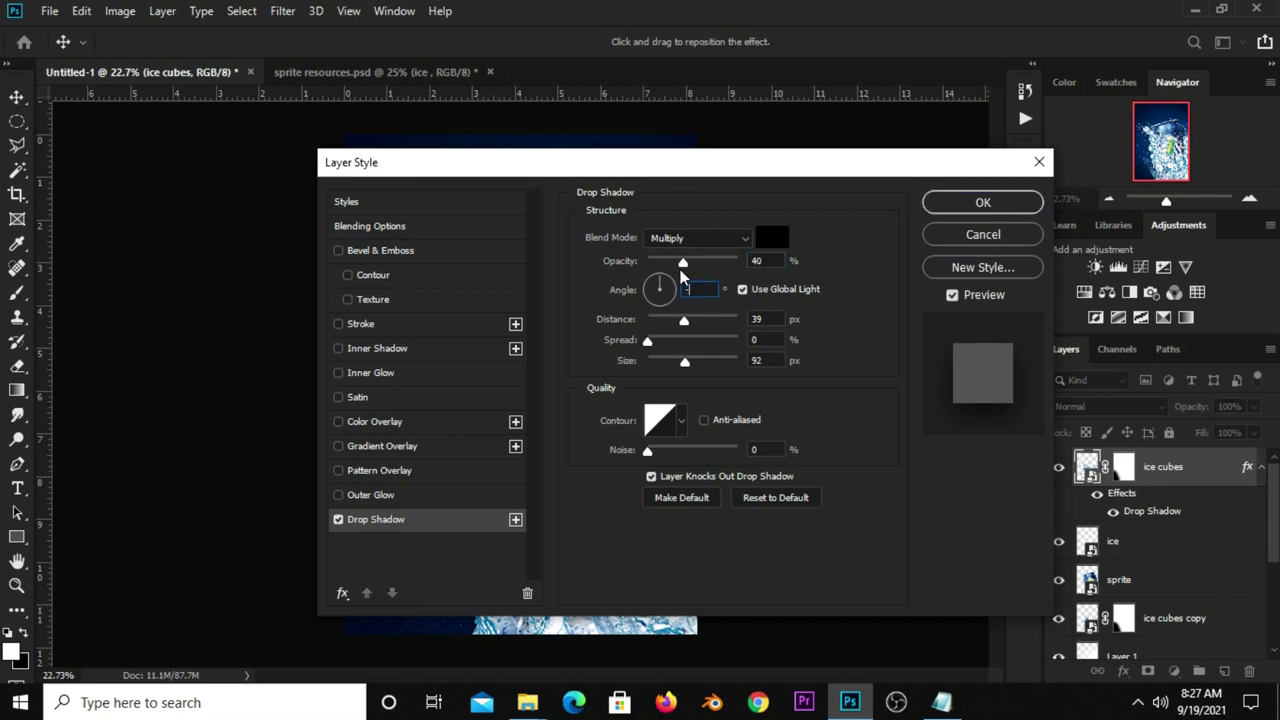
type("30")
key("Tab")
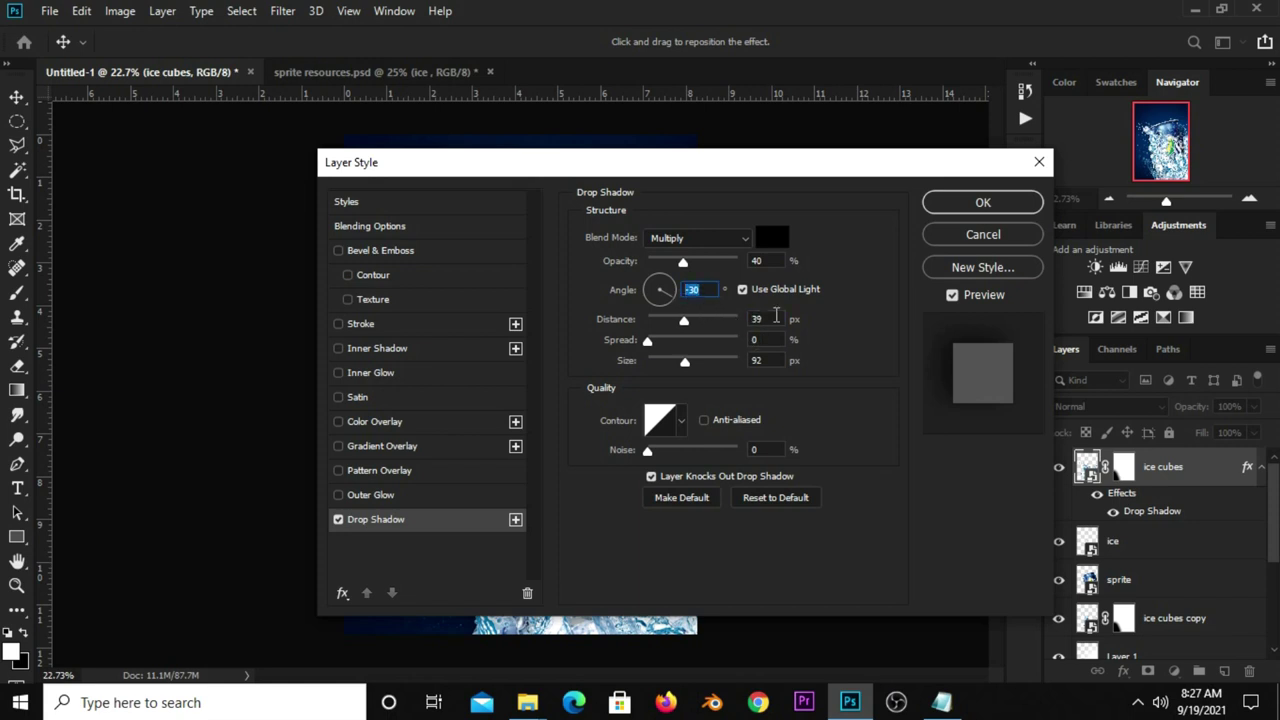
left_click_drag(758, 340, 740, 341)
double_click(763, 358)
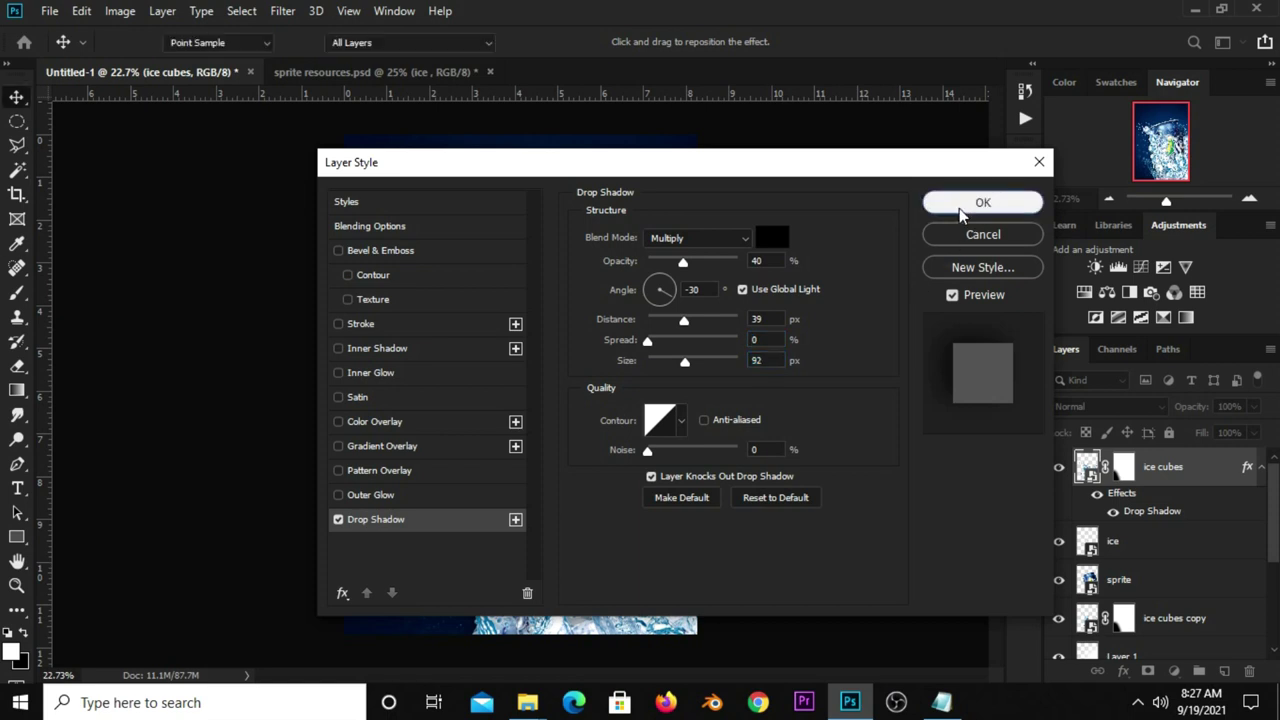
left_click(964, 207)
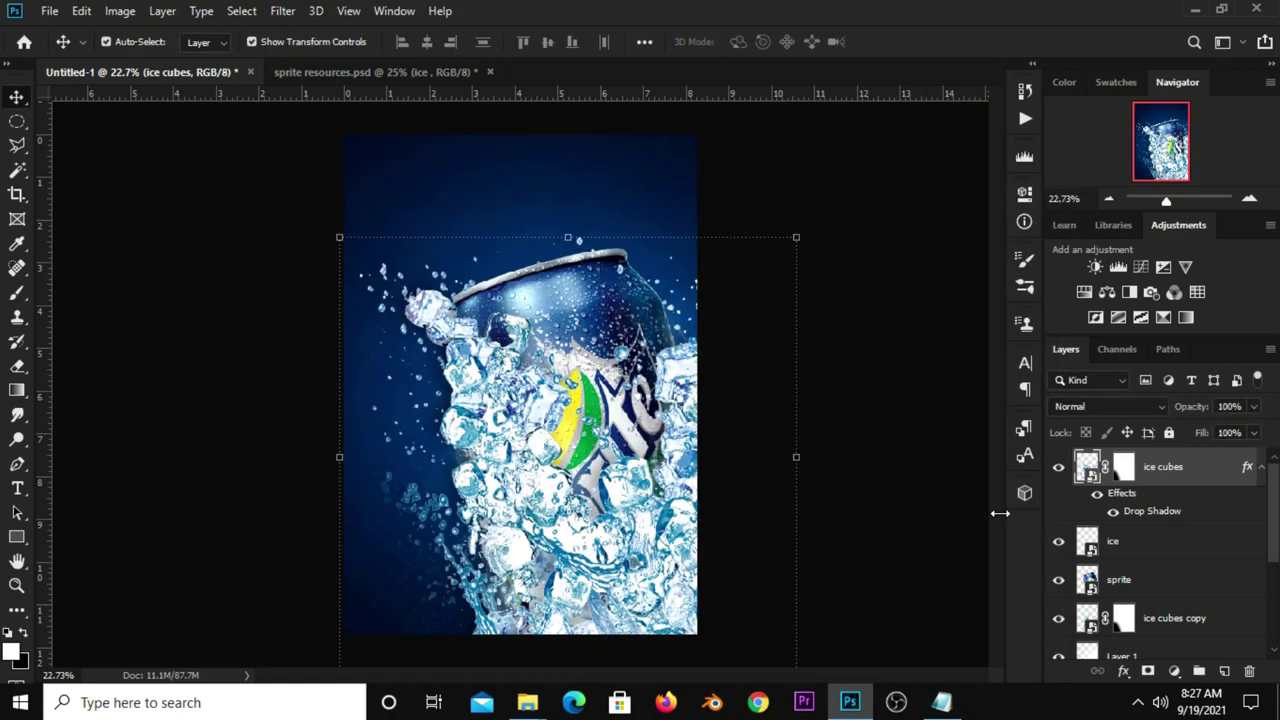
Step: Lower the drop shadow opacity to 20% and deselect the ice cubes layer
left_click(1058, 467)
left_click(1058, 467)
double_click(1152, 511)
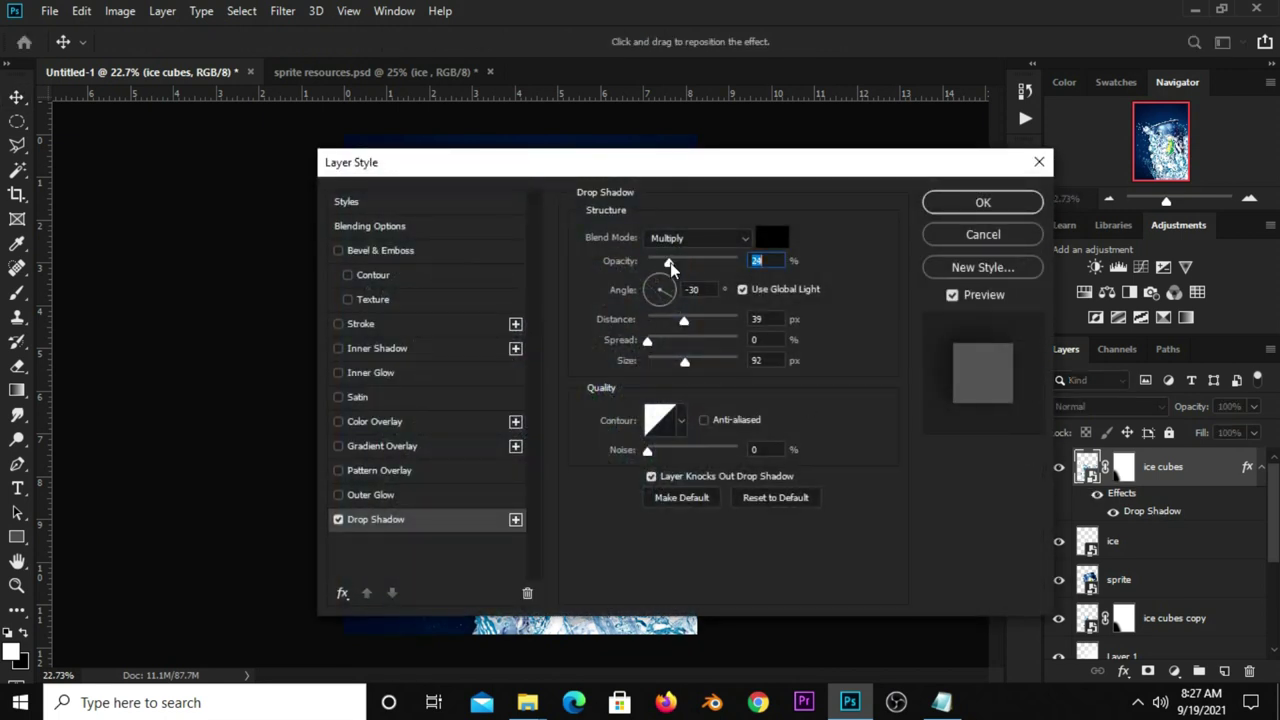
type("20")
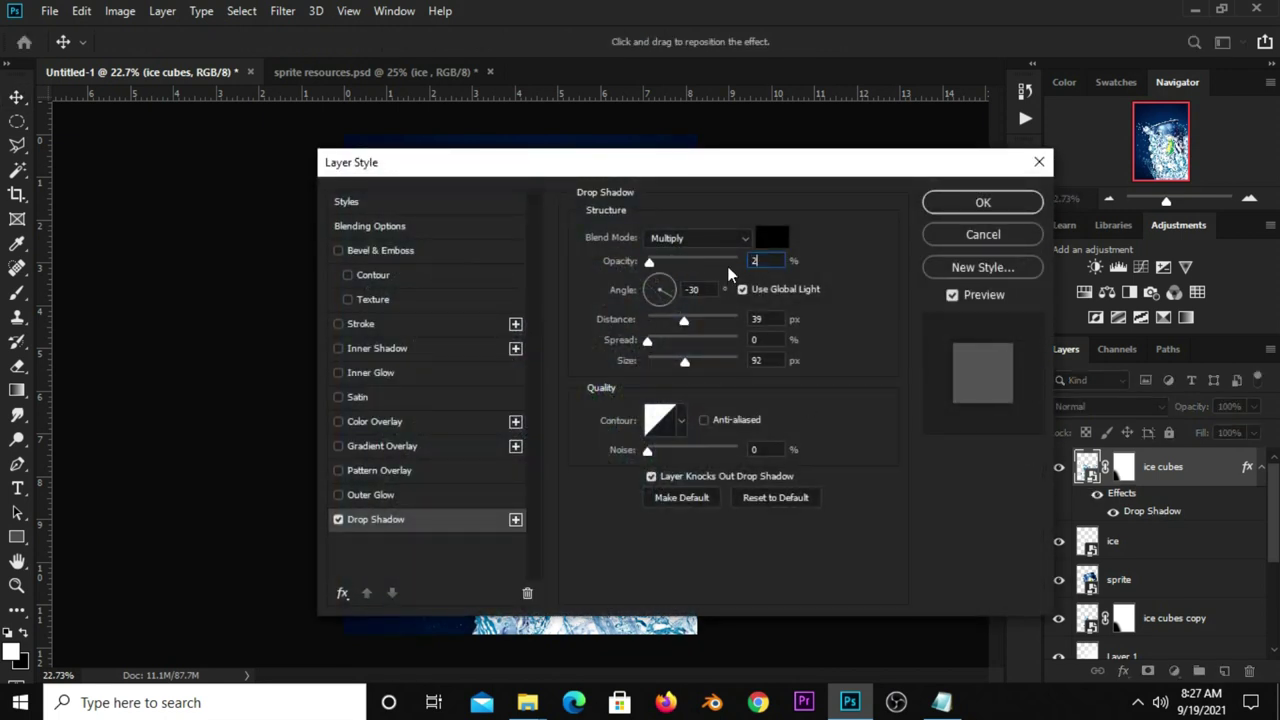
left_click(943, 204)
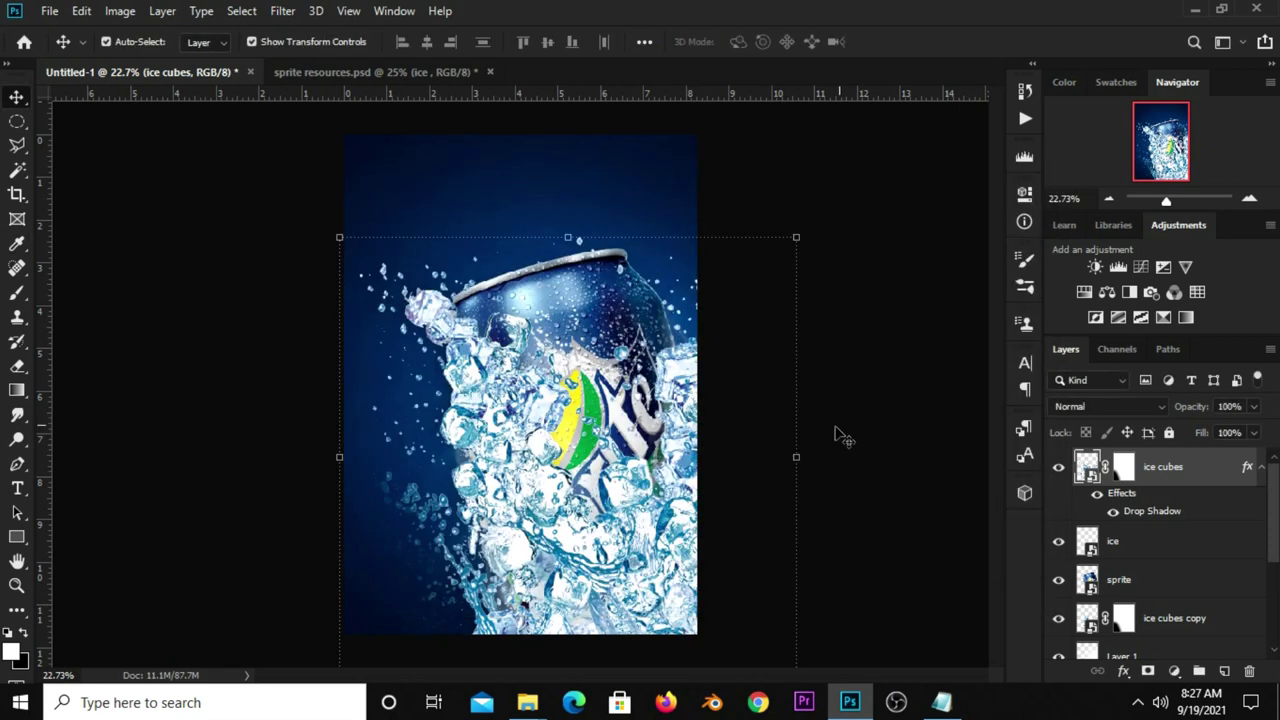
left_click(880, 387)
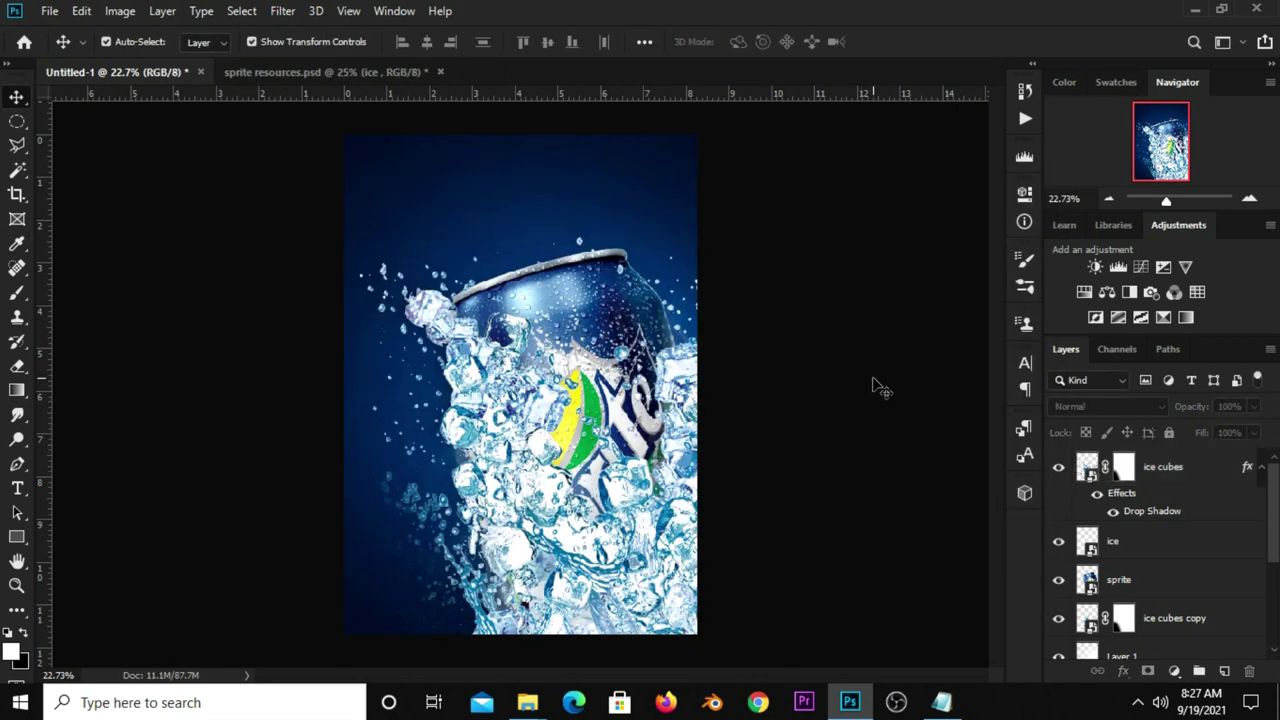
Step: In sprite resources.psd, hide the ice cubes layer and show the sprite can
left_click(278, 73)
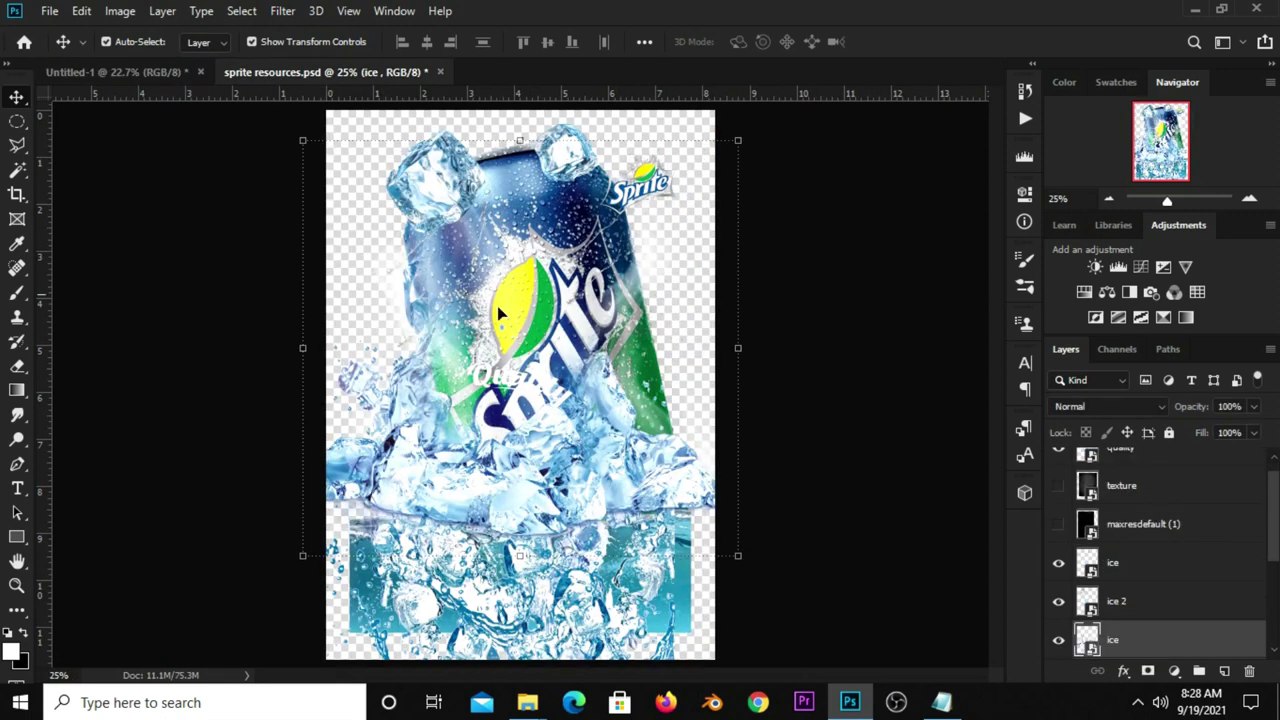
left_click(708, 416)
left_click(527, 590)
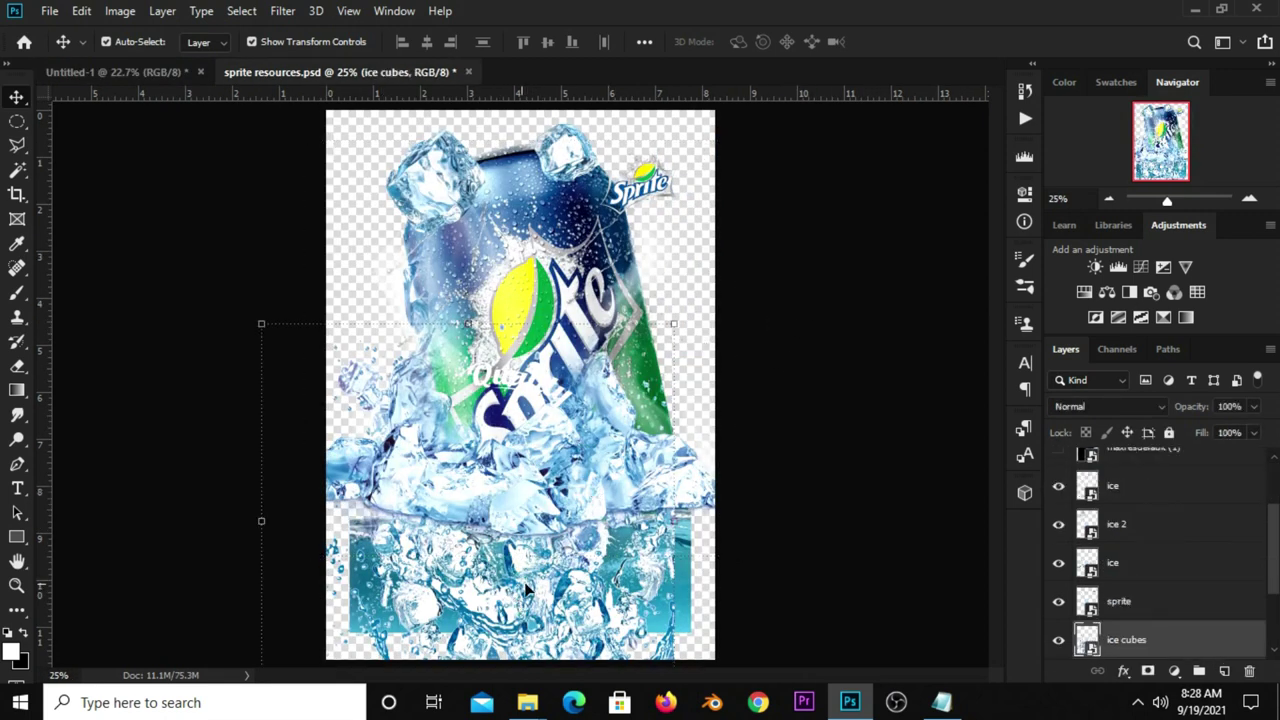
left_click(1058, 648)
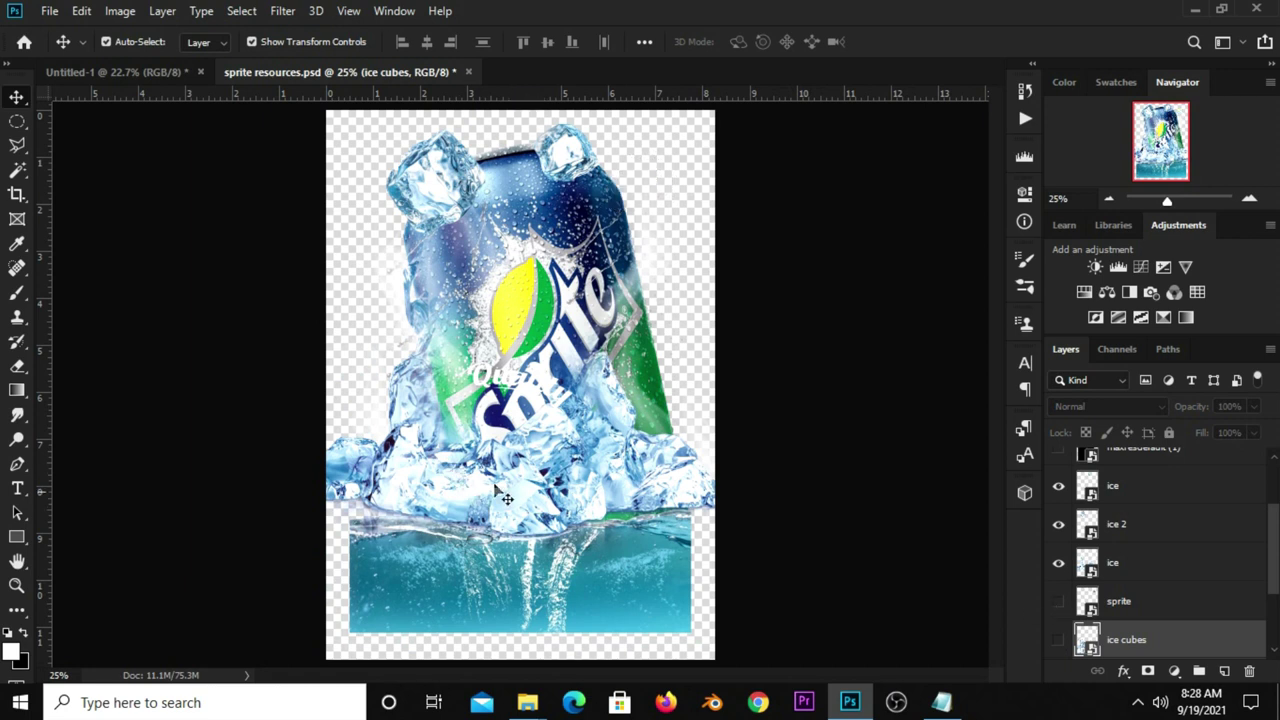
left_click(1050, 601)
Step: Move the ice up over the can and the water onto its base, then return to Untitled-1
left_click_drag(510, 485, 510, 305)
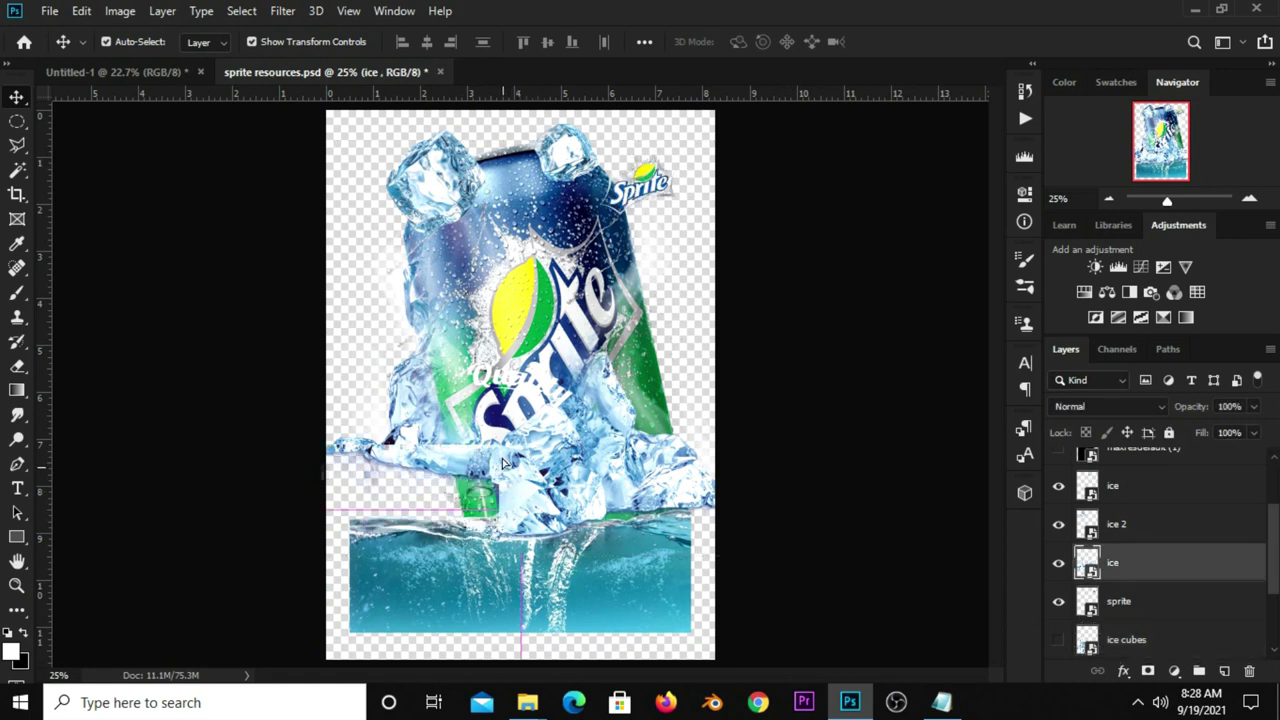
left_click(475, 582)
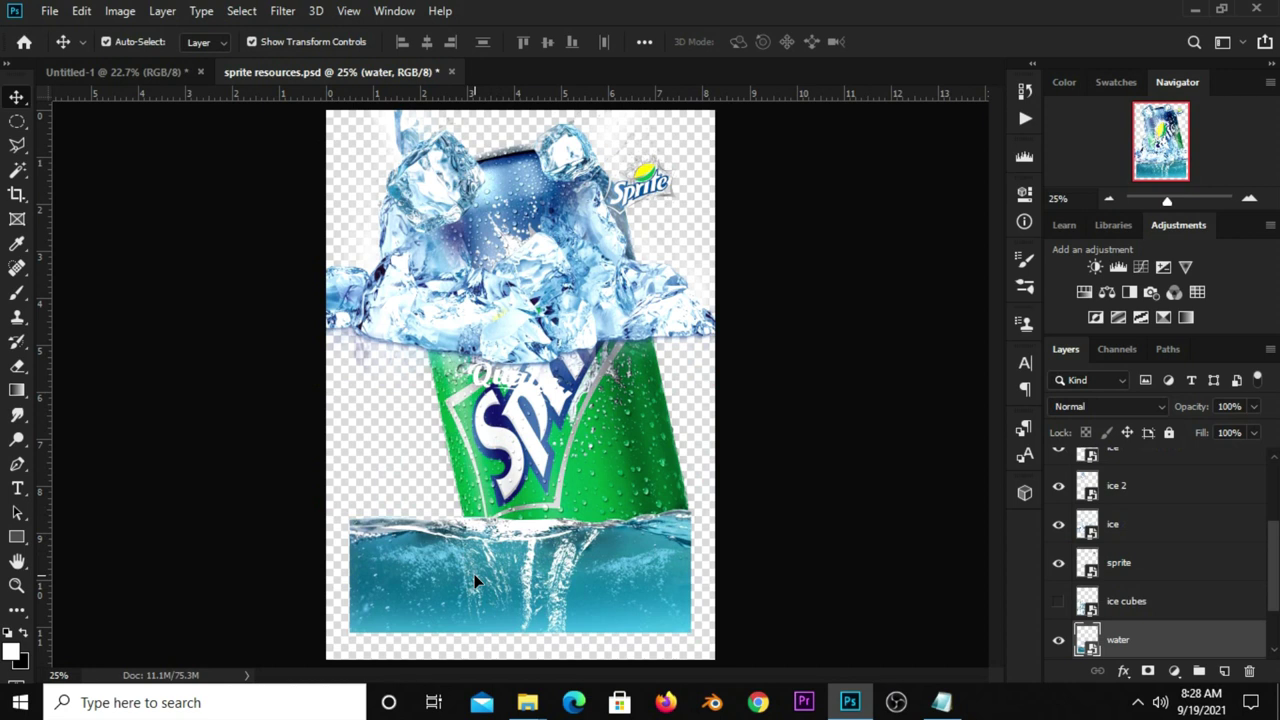
left_click_drag(475, 574, 490, 563)
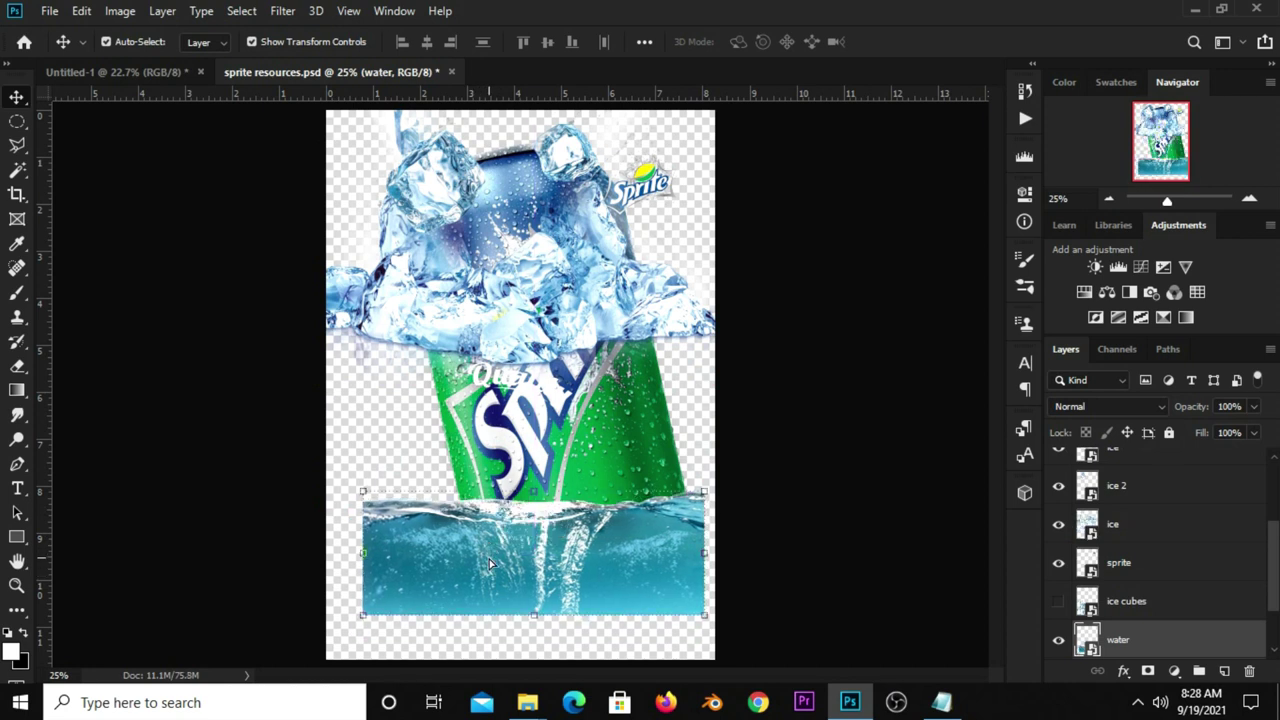
left_click(110, 72)
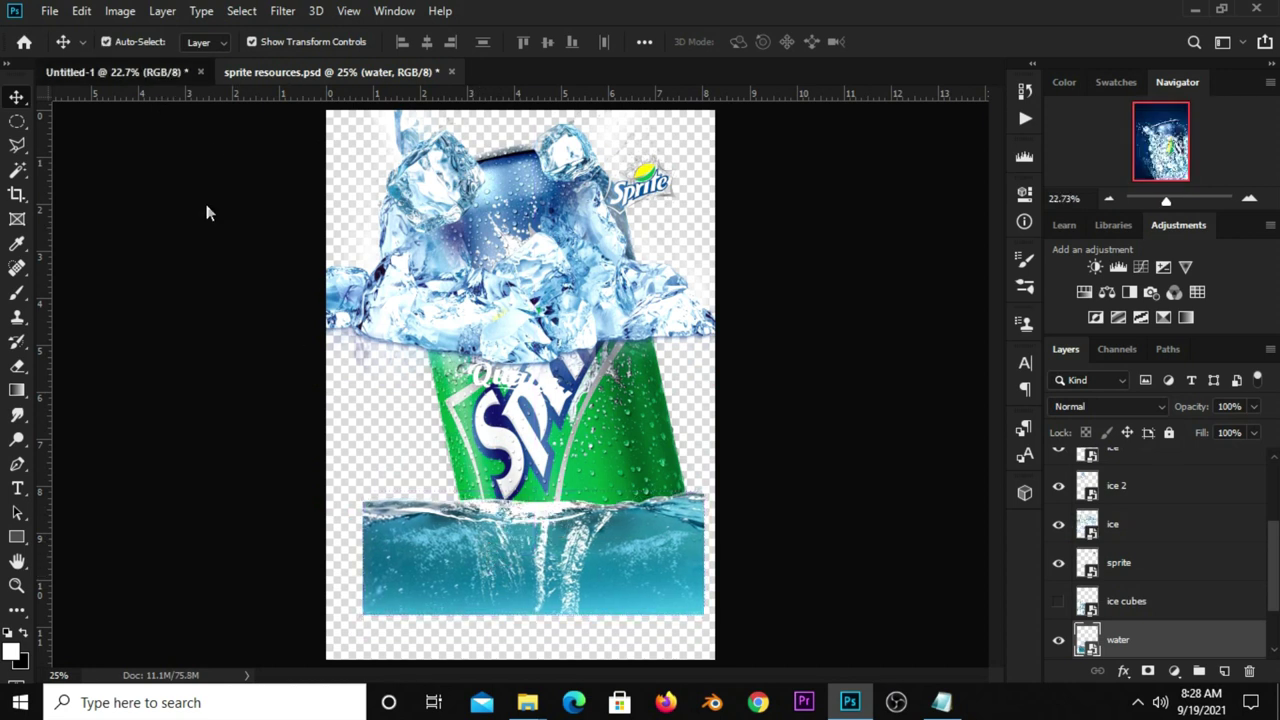
Step: Add an Exposure adjustment layer with Gamma Correction 0.81, then paste in the water layer
left_click(1174, 671)
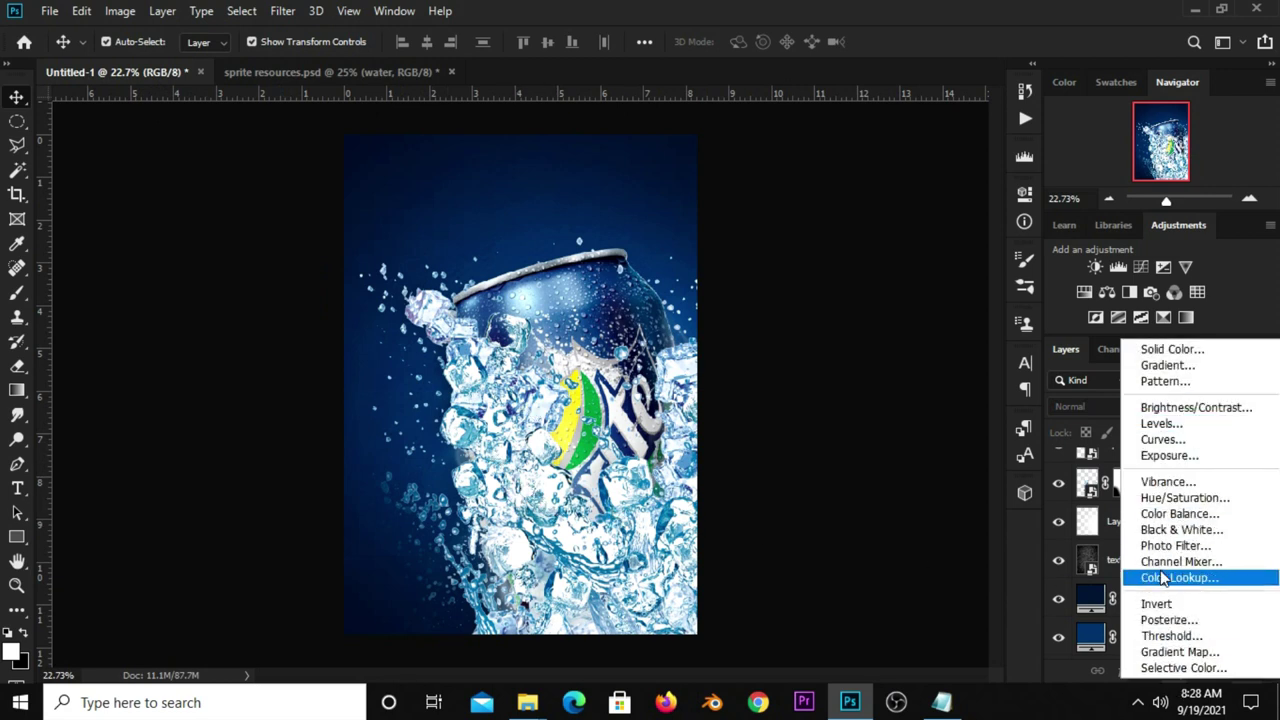
left_click(1165, 455)
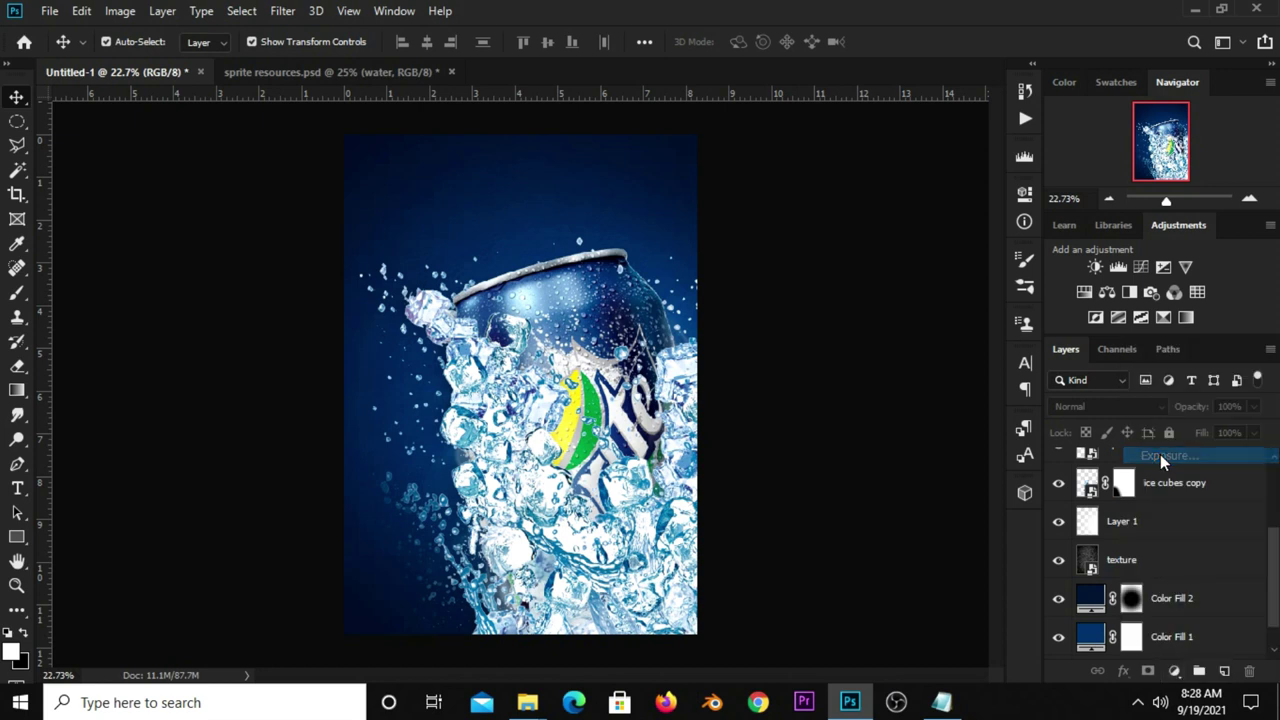
left_click_drag(878, 362, 867, 372)
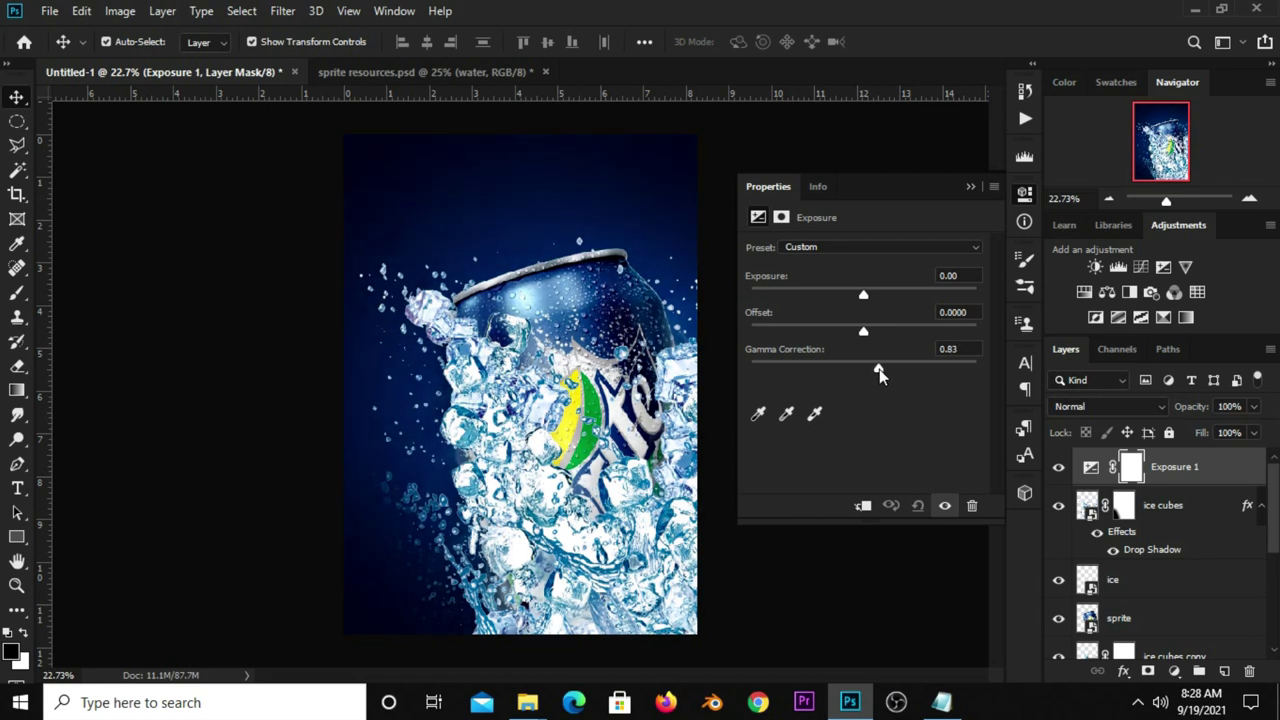
left_click(971, 188)
left_click(1059, 468)
left_click(1059, 468)
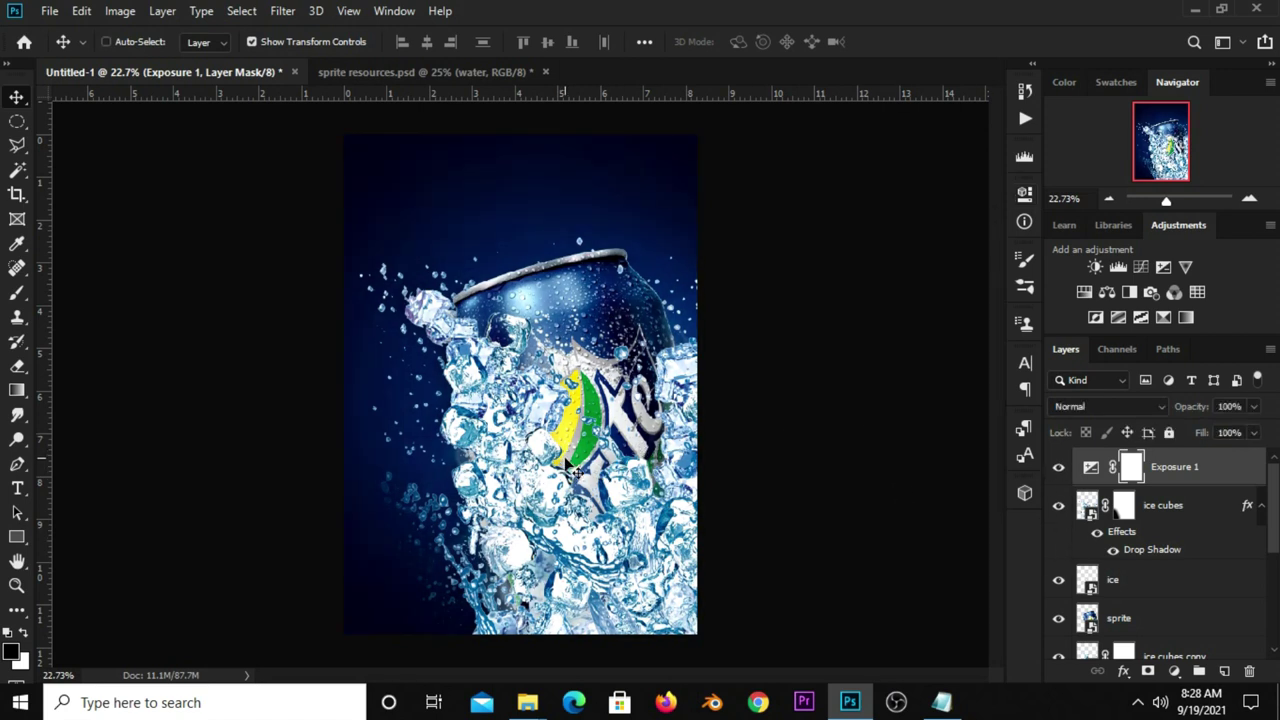
key("ctrl+v")
Step: Scale the water layer to about 113% and move it to the poster's bottom edge
left_click_drag(522, 397, 500, 440)
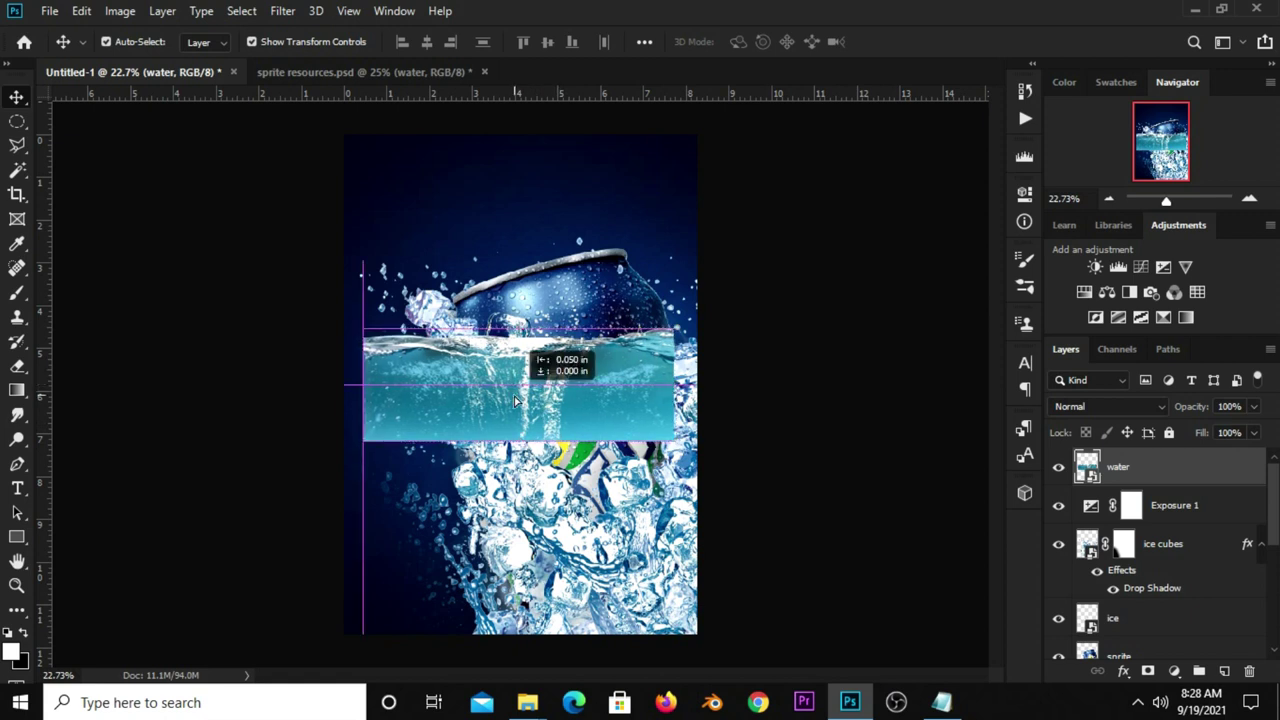
key("ctrl+t")
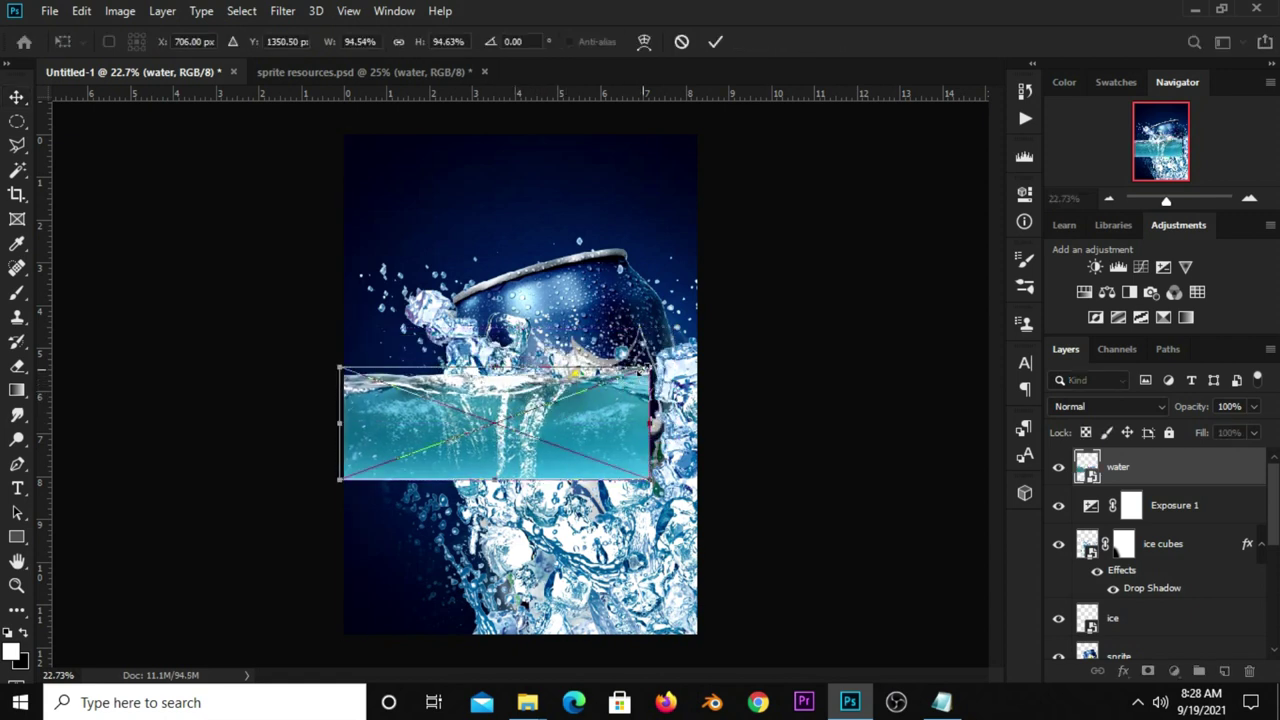
left_click_drag(652, 368, 711, 345)
left_click(725, 41)
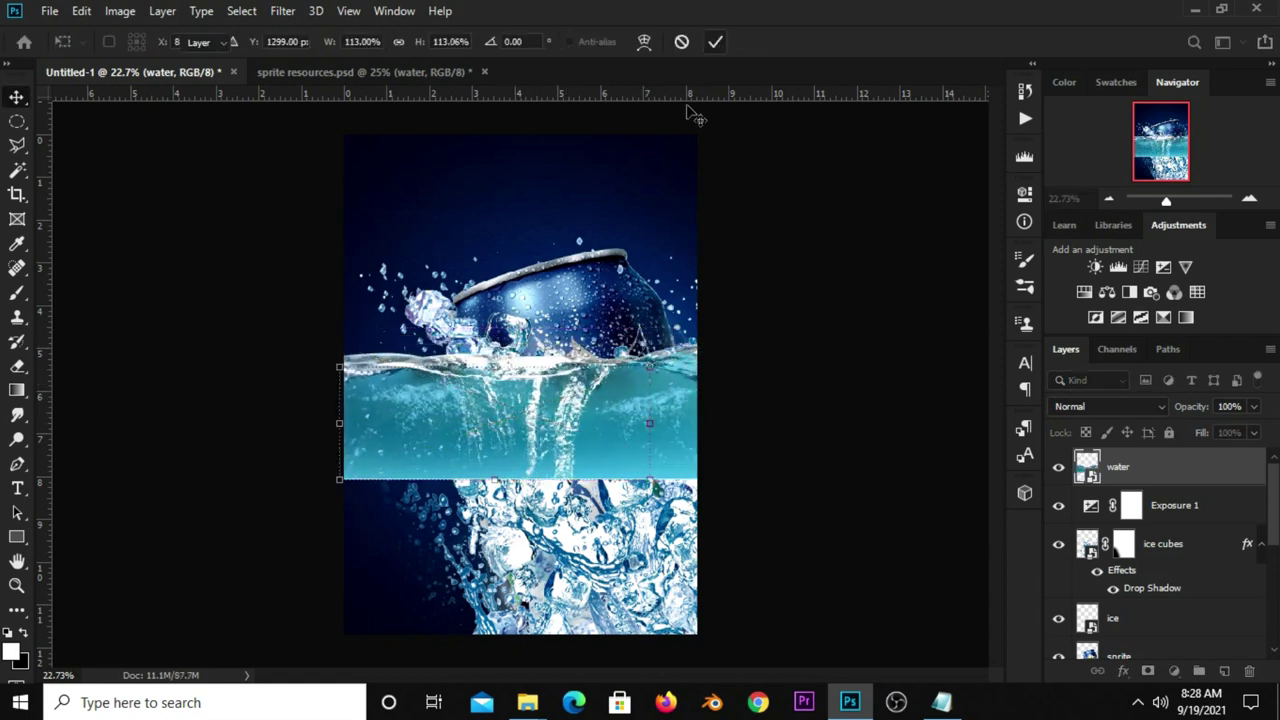
left_click_drag(537, 417, 535, 608)
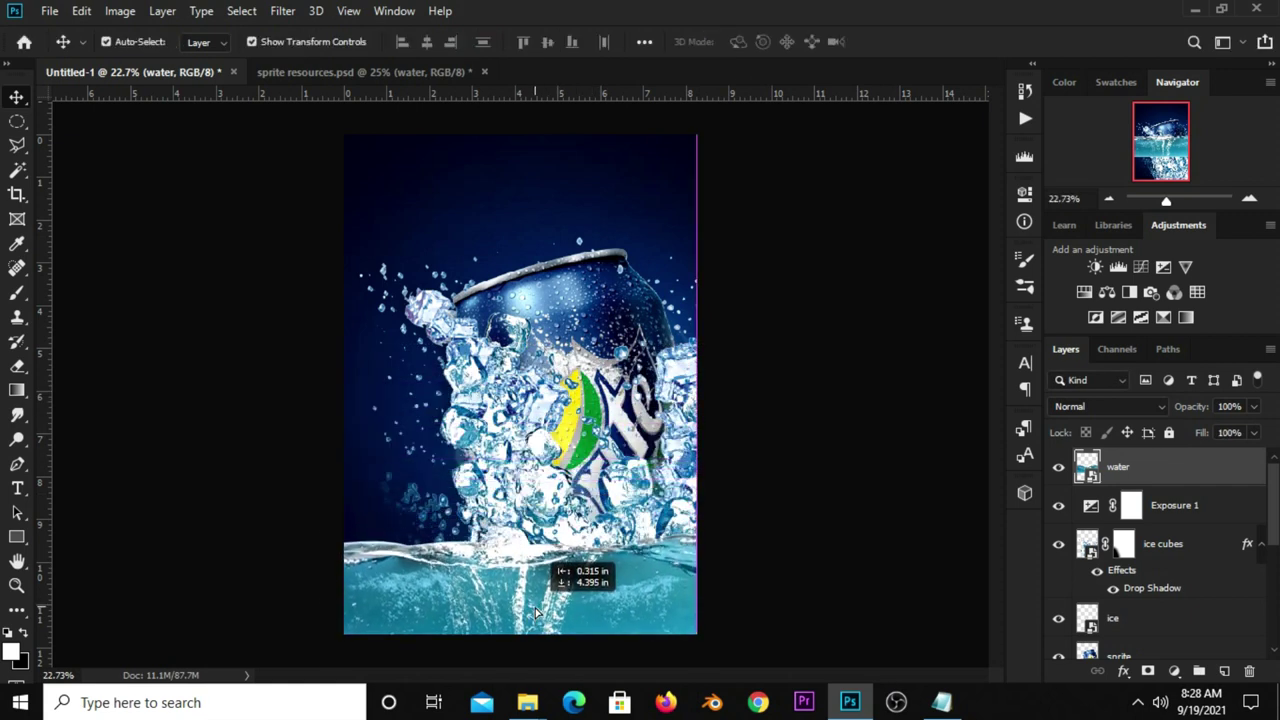
left_click(1059, 470)
left_click(1059, 472)
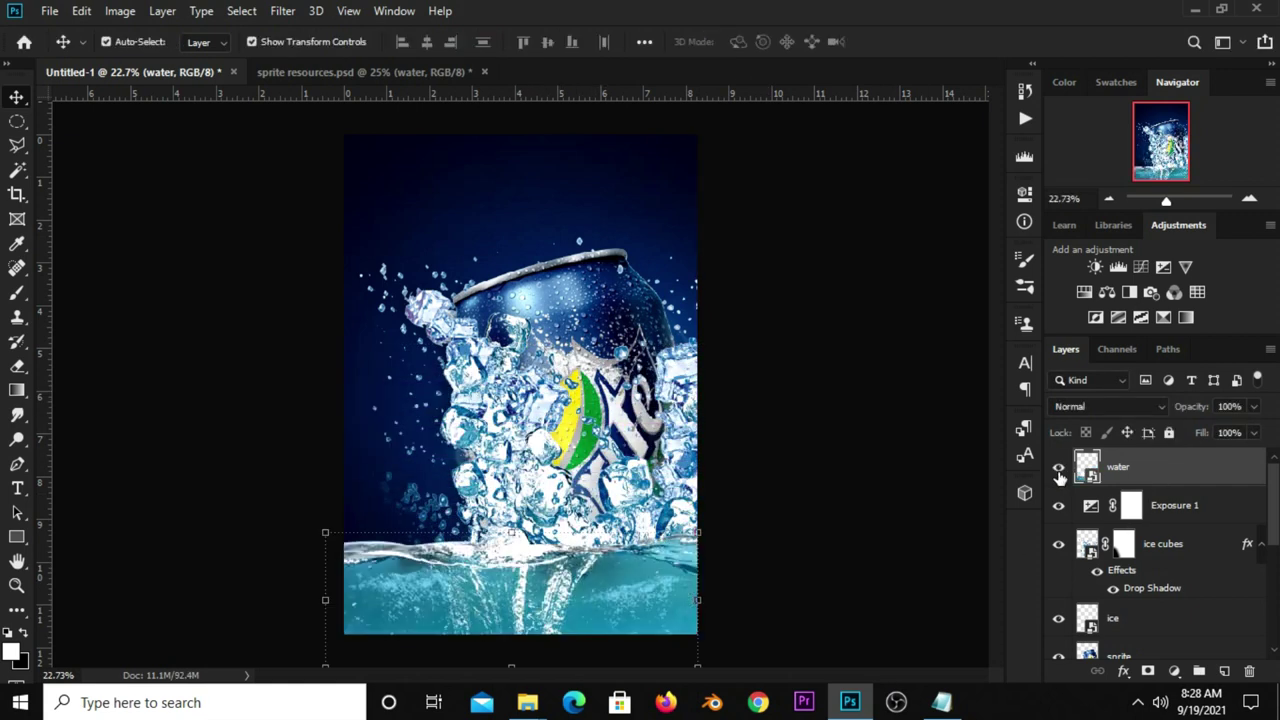
Step: Set the water to Soft Light and add a duplicate at 45% opacity
left_click(1078, 409)
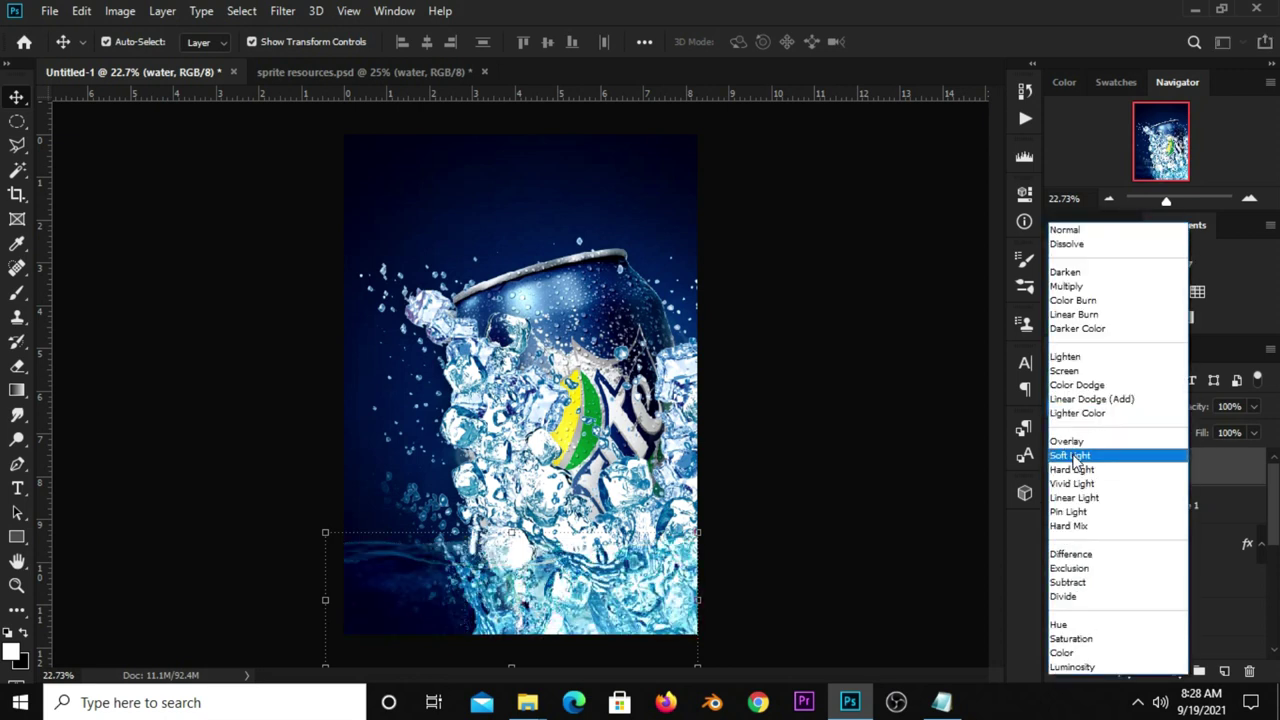
left_click(1076, 459)
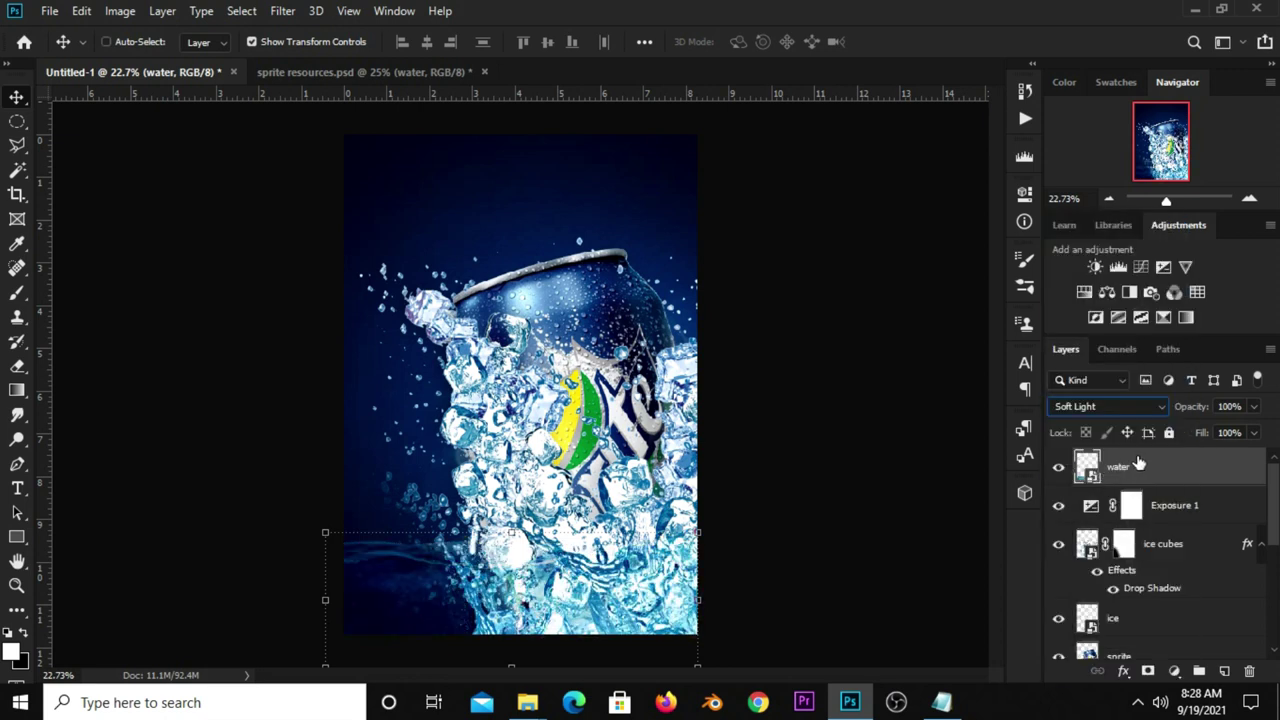
key("ctrl+j")
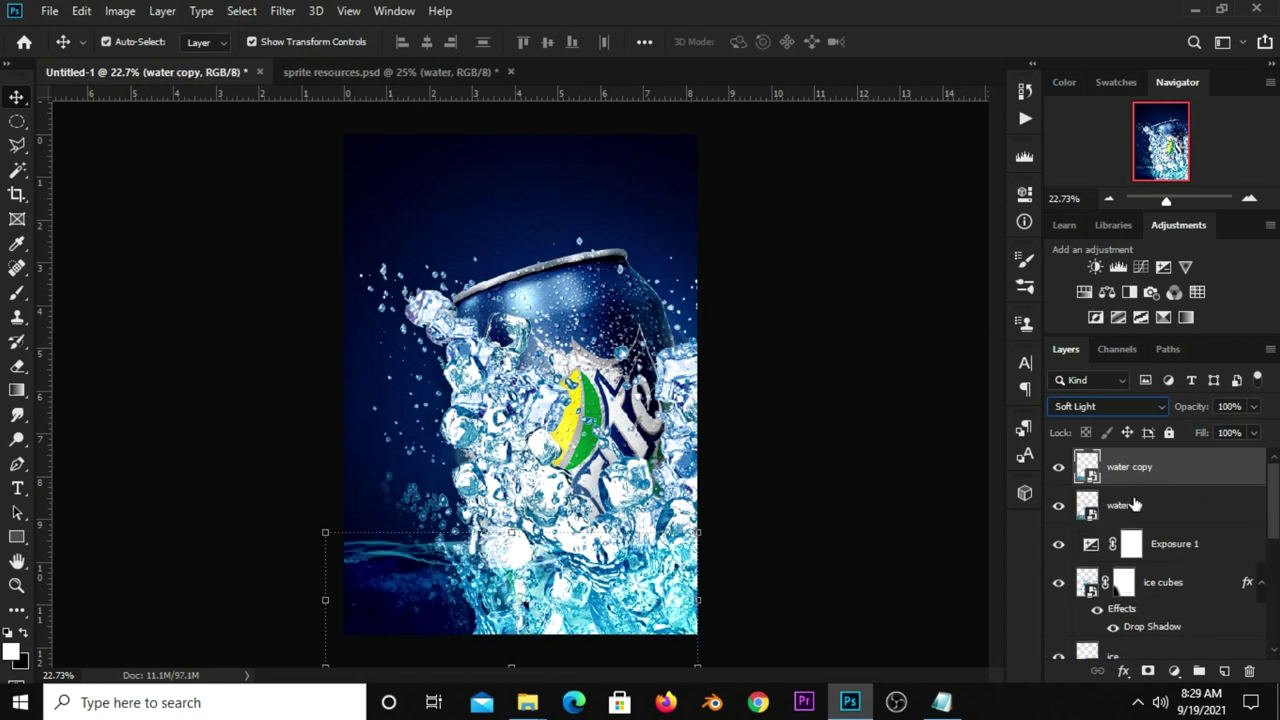
left_click(1254, 406)
left_click_drag(1256, 430, 1207, 432)
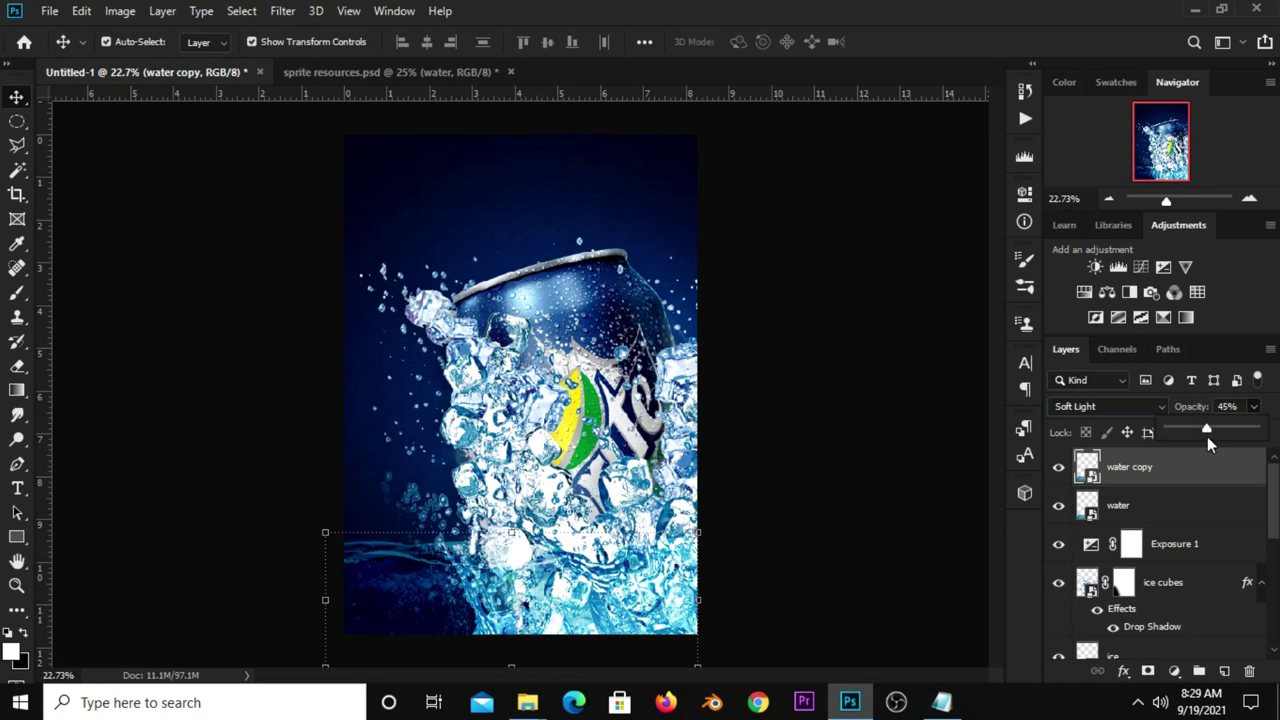
left_click(880, 460)
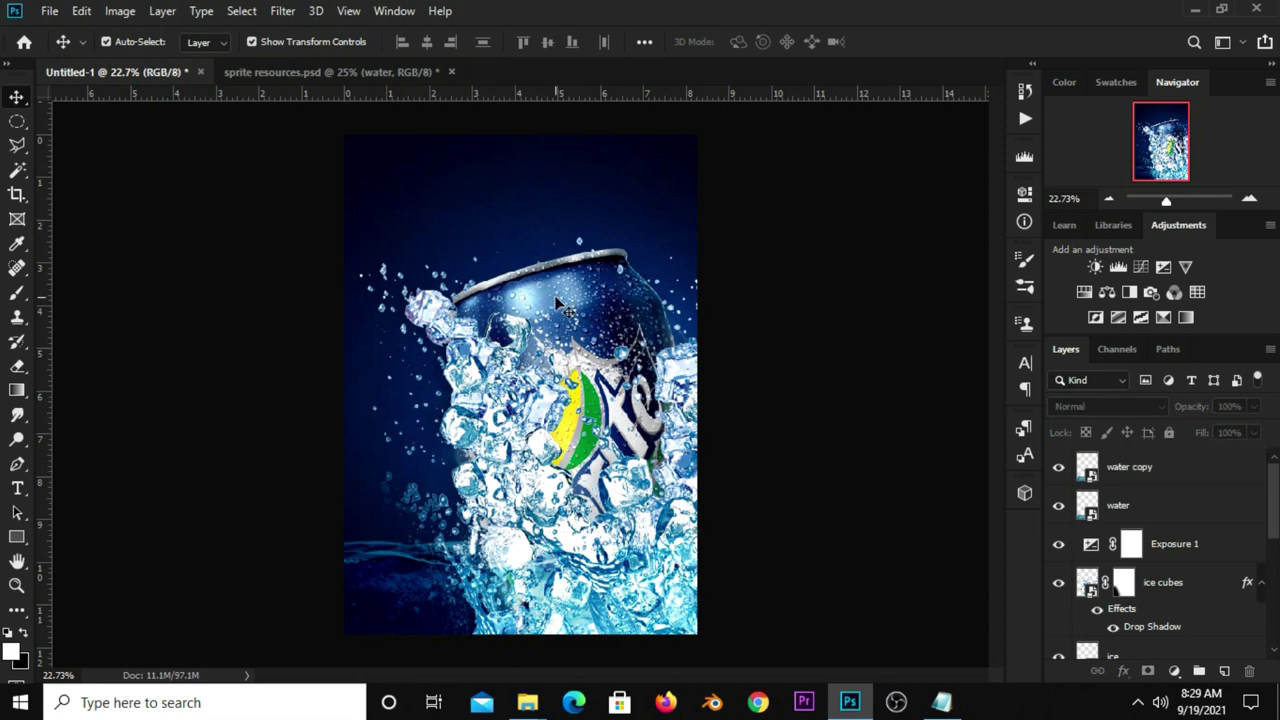
Step: Enlarge the sprite can to about 112.6% from its top edge
left_click(530, 283)
left_click_drag(596, 241, 581, 224)
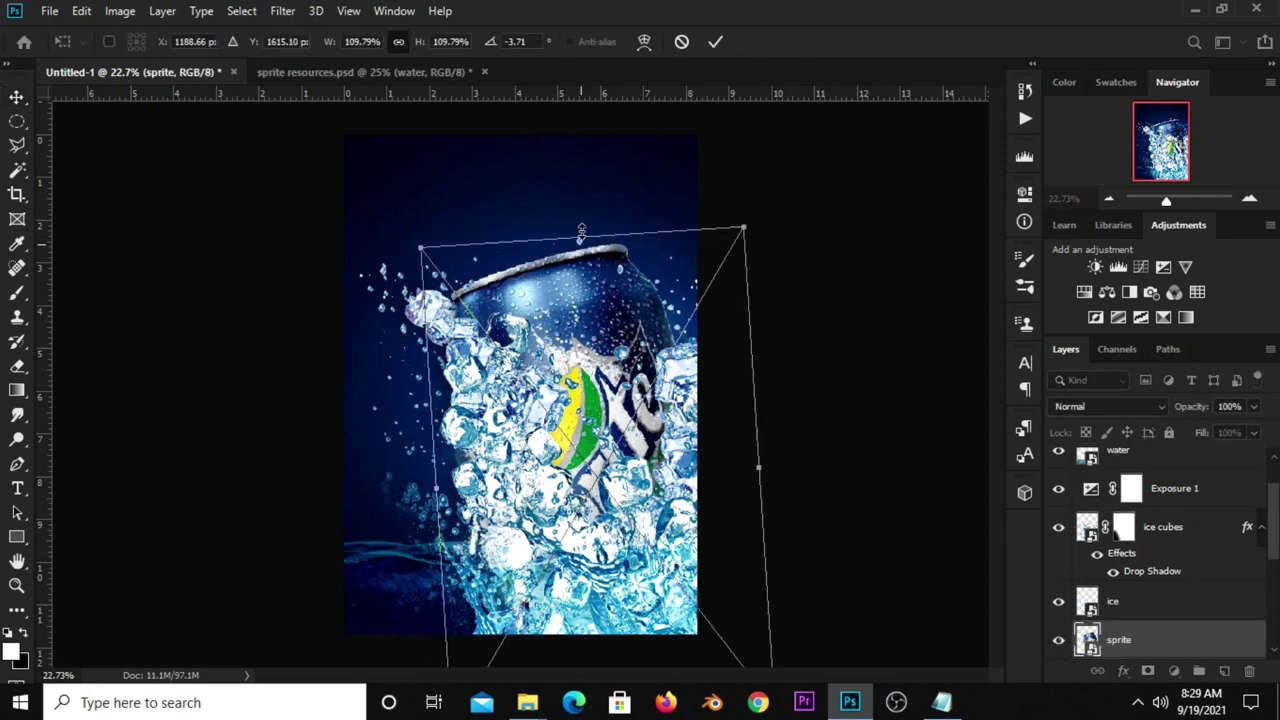
left_click_drag(581, 224, 581, 230)
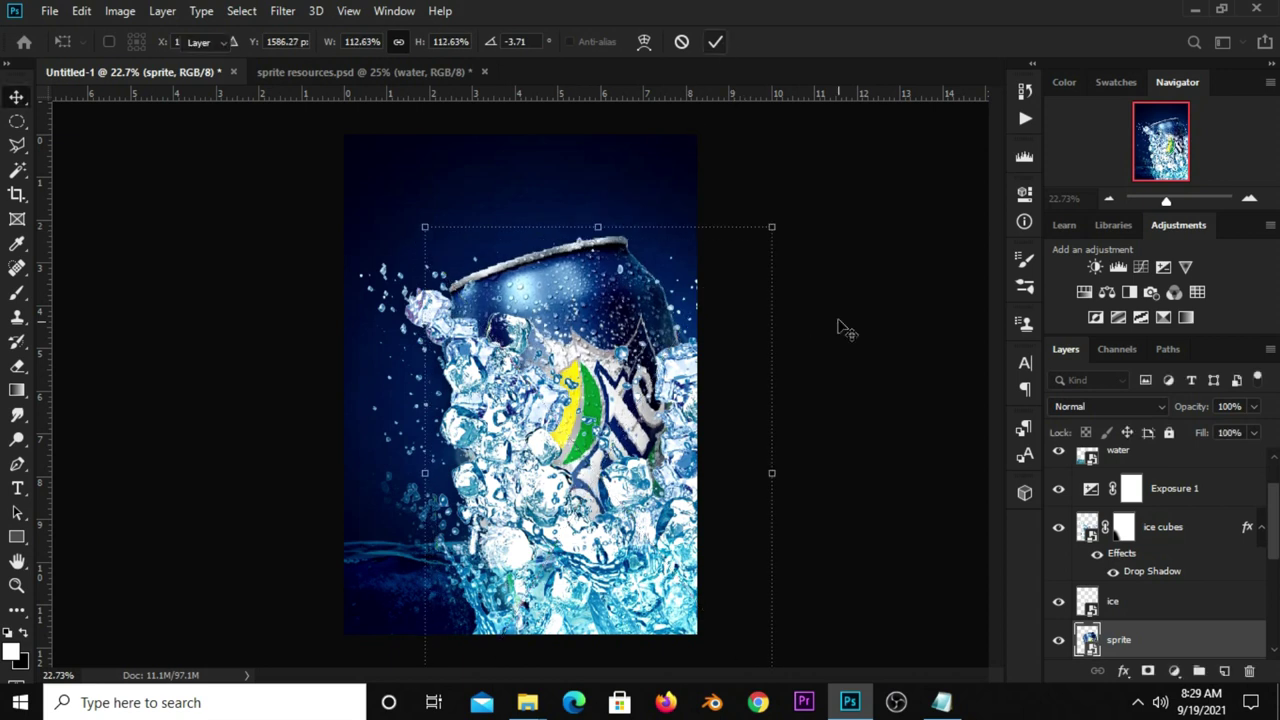
key("Return")
Step: Move the ice cubes down about 0.37 in and deselect them
left_click(512, 425)
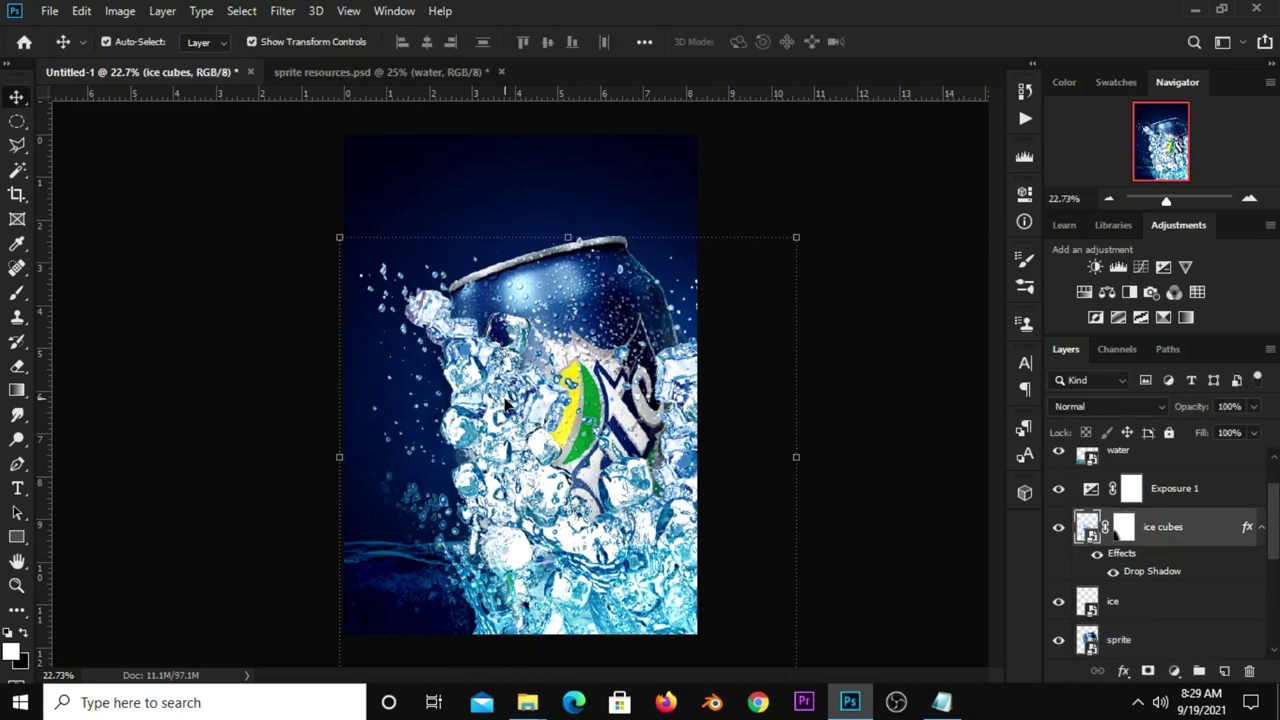
left_click_drag(506, 404, 506, 421)
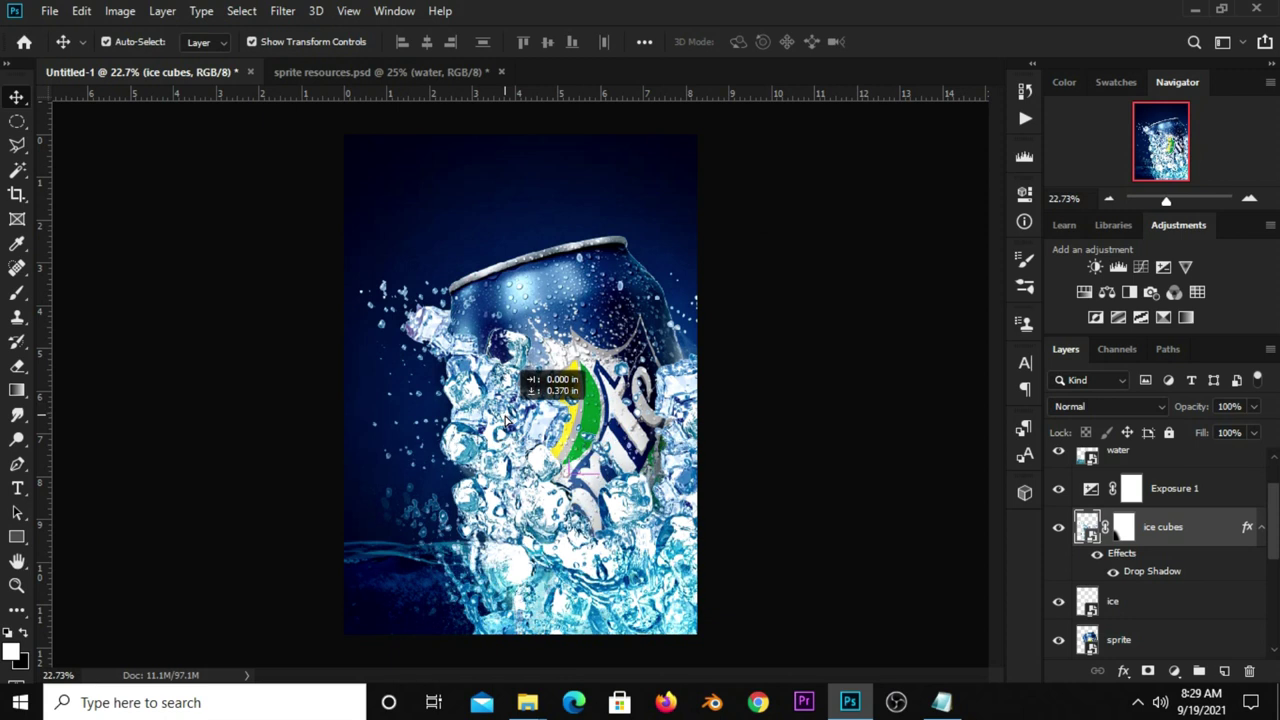
left_click_drag(507, 419, 507, 414)
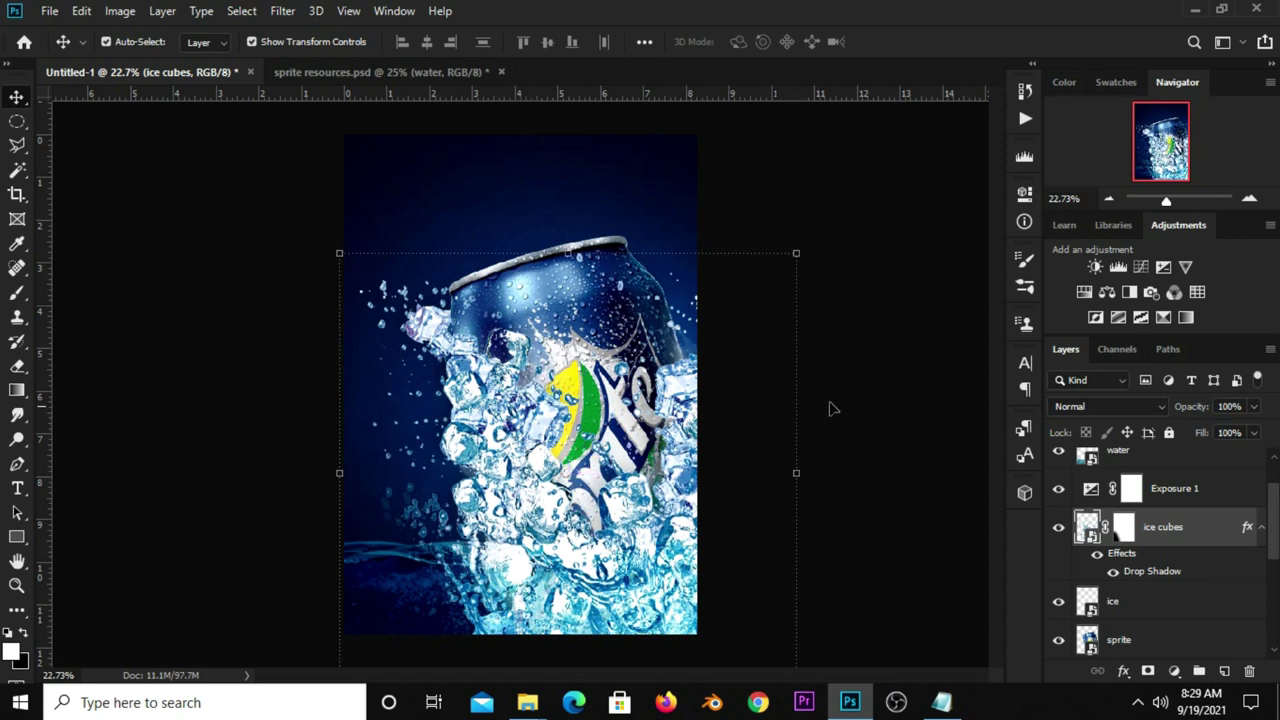
left_click(866, 335)
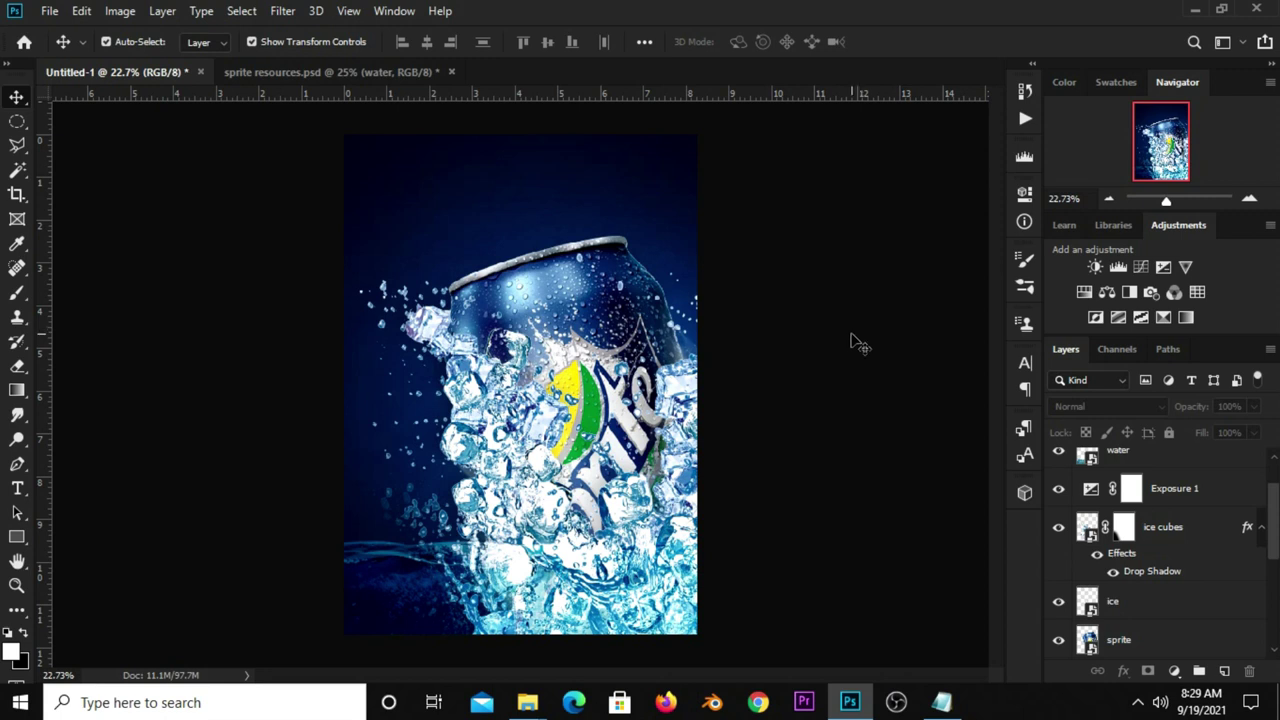
Step: In sprite resources, shift the ice chunk over the can and drag the Sprite logo into the poster
left_click(364, 77)
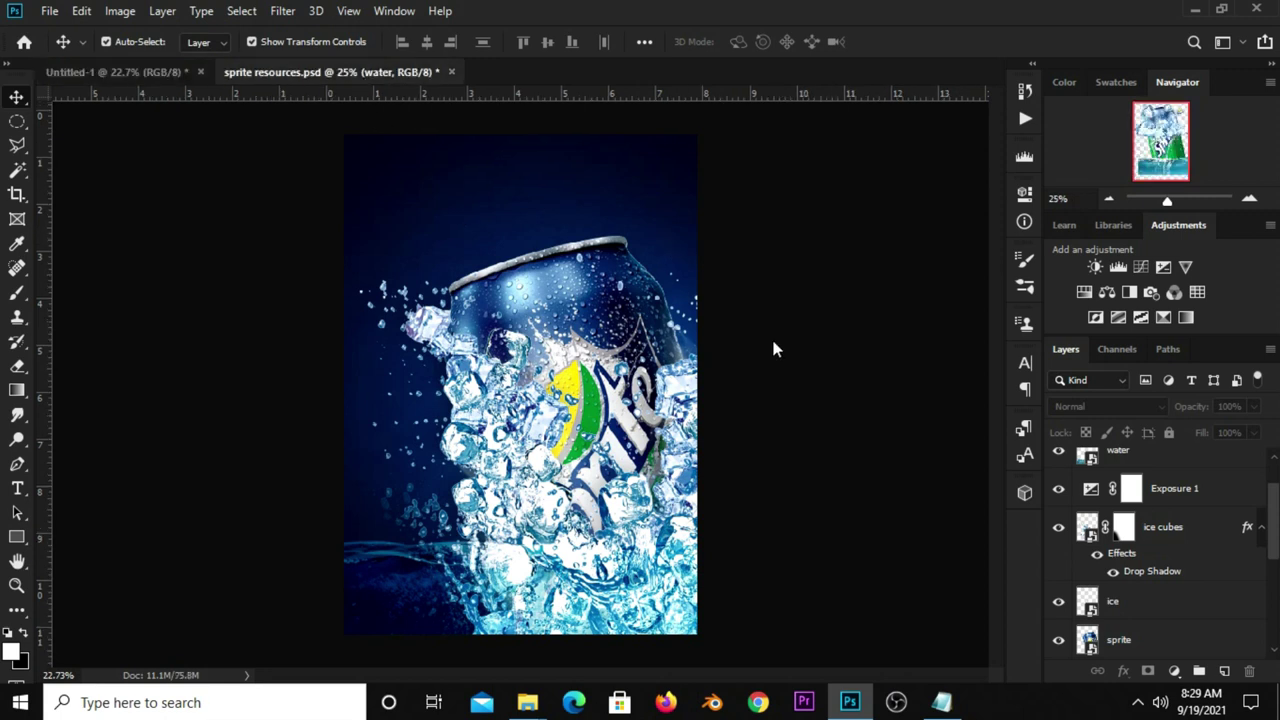
left_click_drag(558, 300, 554, 451)
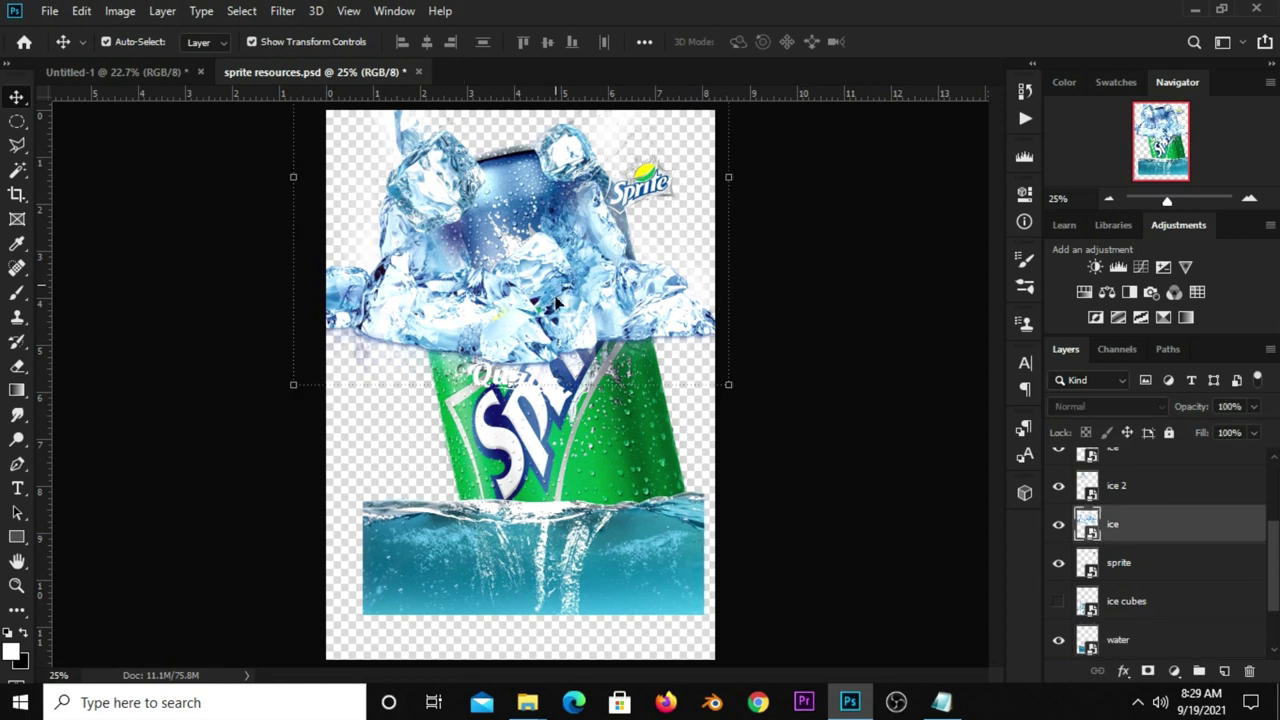
left_click(657, 184)
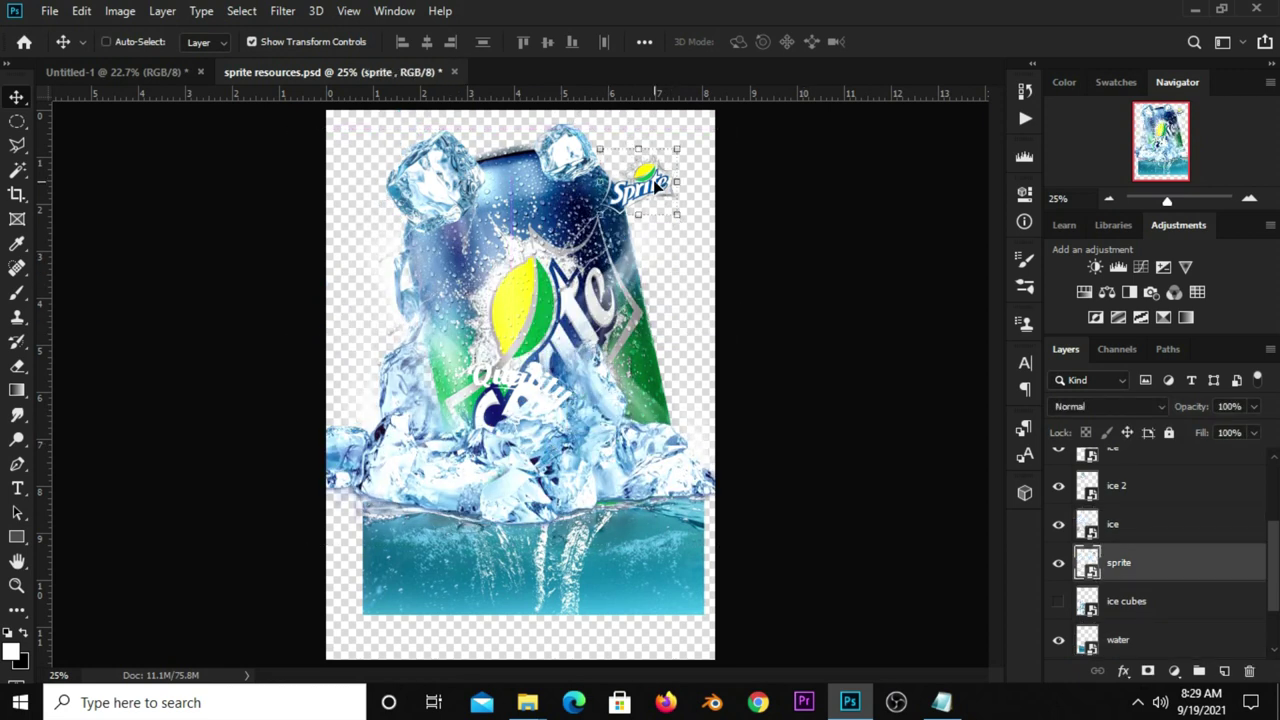
mouse_move(173, 79)
left_mouse_down()
mouse_move(487, 328)
mouse_move(400, 160)
mouse_move(430, 175)
mouse_move(441, 165)
left_mouse_up()
Step: Scale the Sprite logo to 65% in the top-left corner, then lower the resources ice chunk over the water
key("ctrl+t")
key("Return")
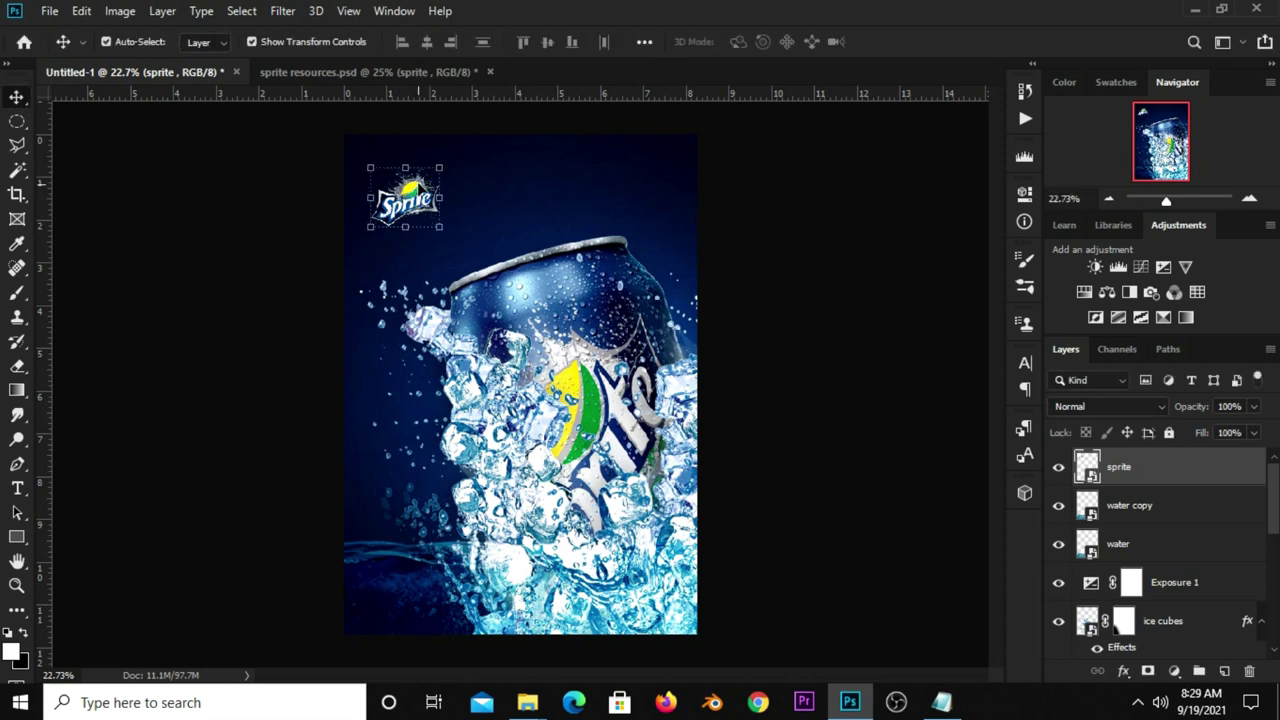
left_click_drag(441, 167, 433, 156)
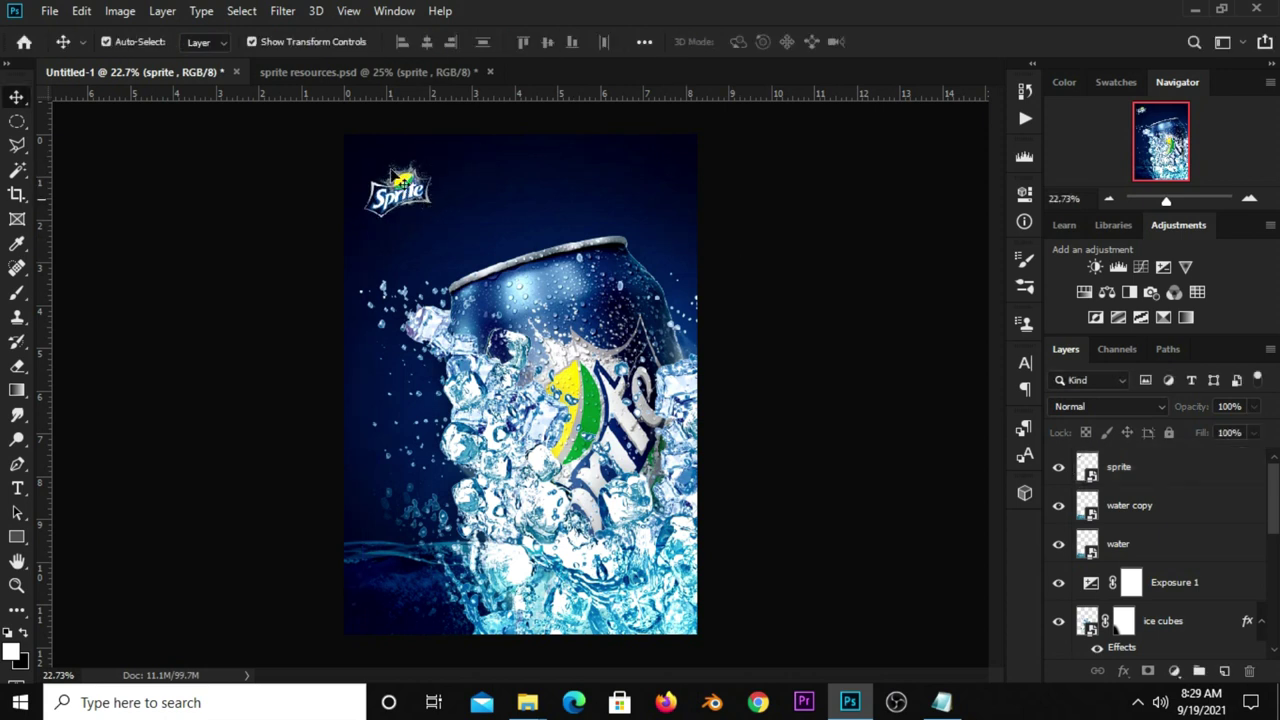
left_click(297, 73)
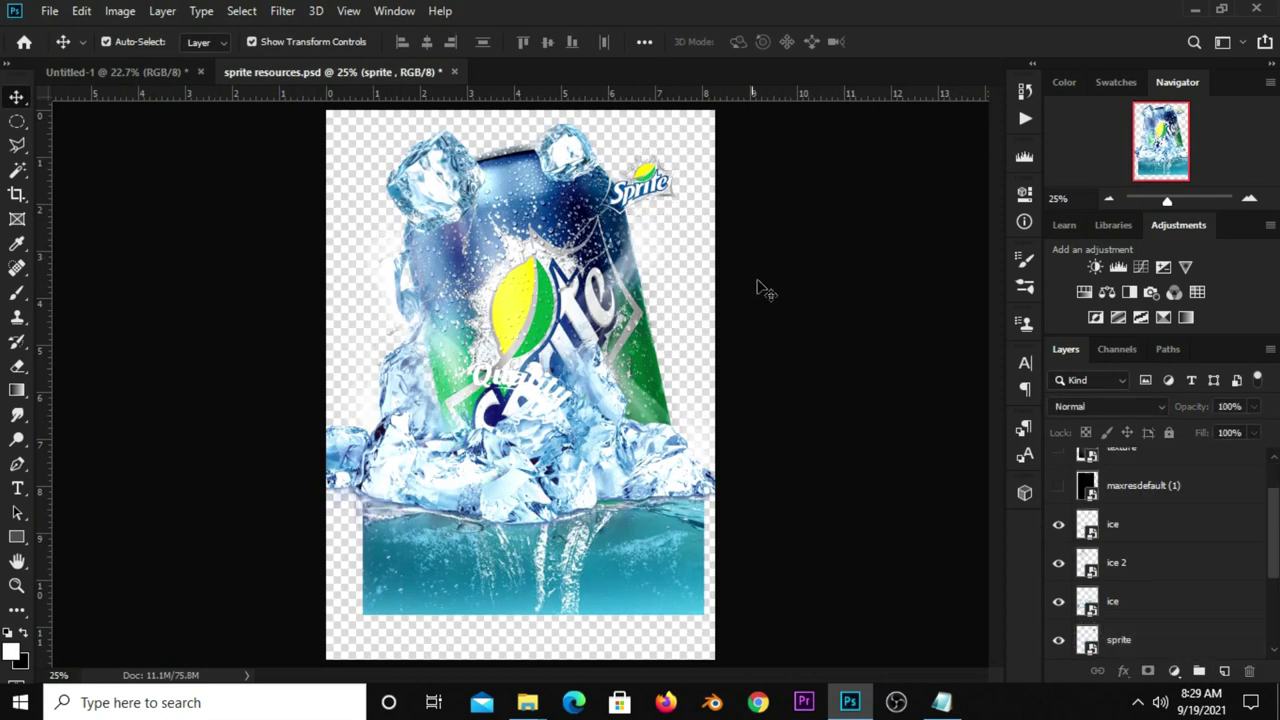
mouse_move(530, 476)
left_mouse_down()
mouse_move(632, 590)
mouse_move(630, 566)
left_mouse_up()
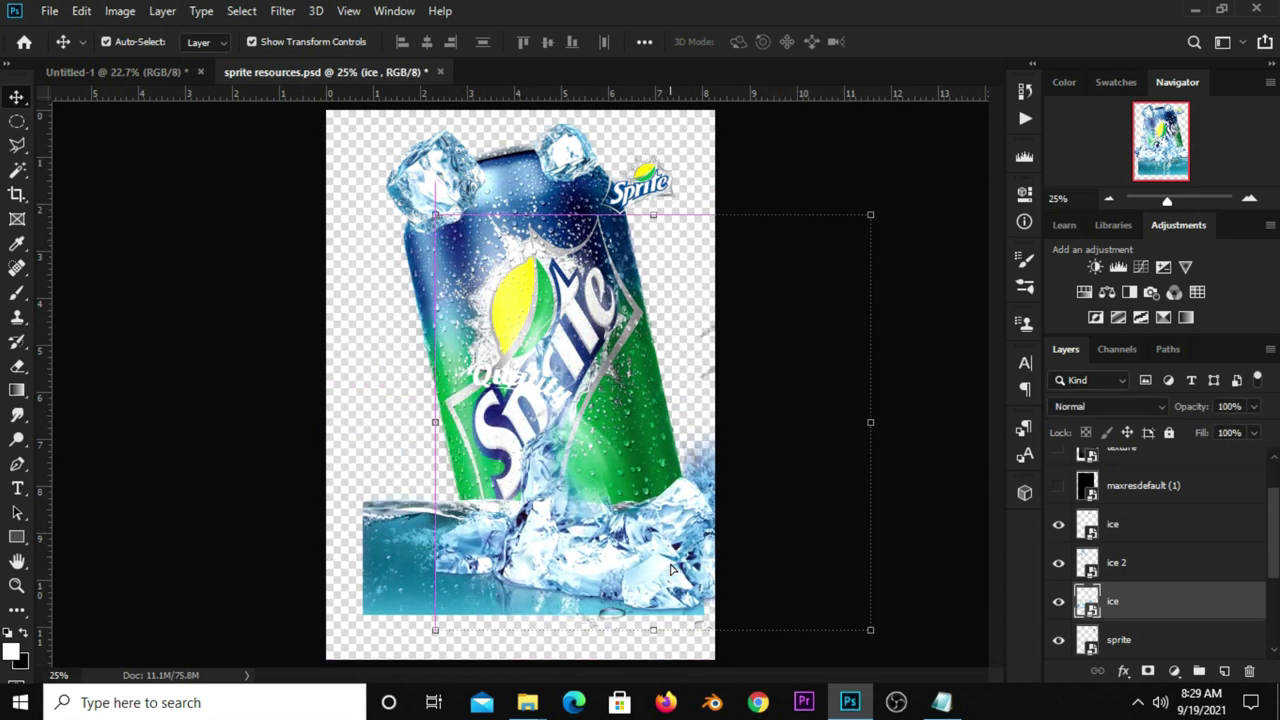
Step: Bring the Quality text into the poster and place it in the top-right corner
left_click_drag(490, 383, 385, 398)
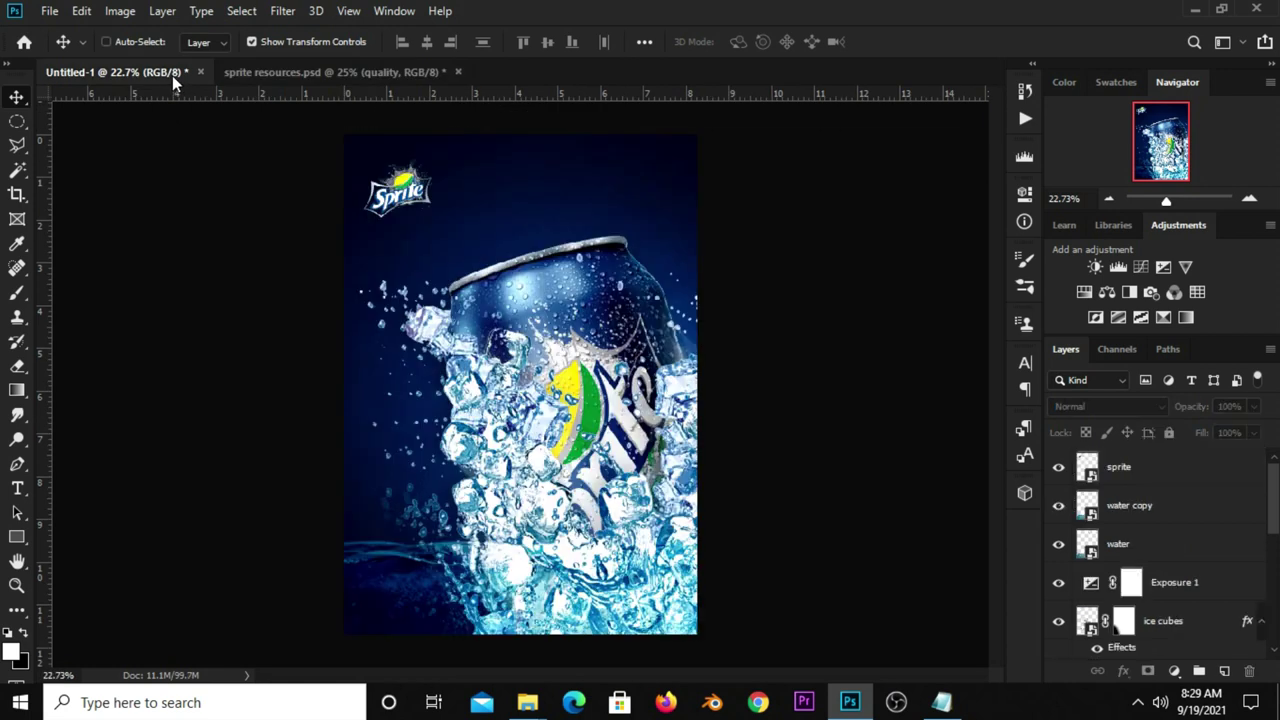
mouse_move(200, 118)
left_mouse_down()
mouse_move(563, 373)
mouse_move(636, 170)
mouse_move(615, 170)
left_mouse_up()
key("ctrl+t")
key("Return")
left_click(668, 197)
Step: Fully lock Layer 1 after checking its visibility
left_click(668, 197)
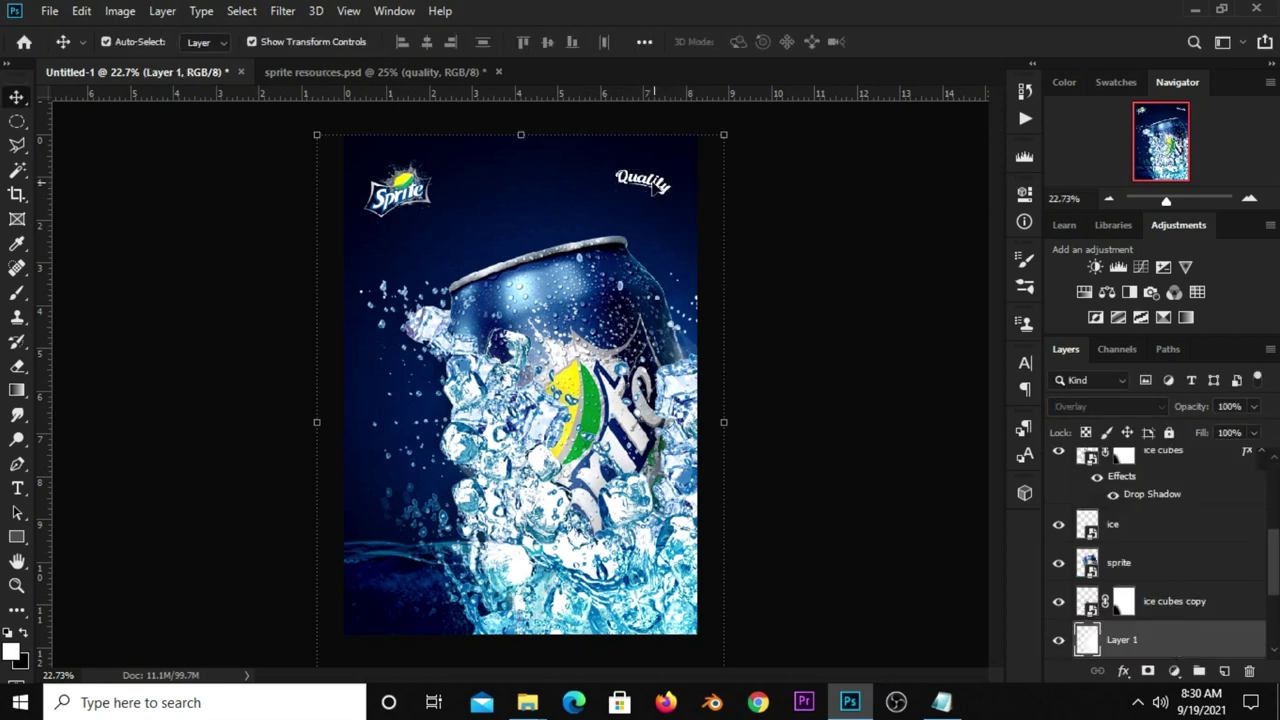
left_click(1058, 640)
left_click(1058, 640)
left_click(1167, 432)
Step: Fully lock the texture layer, then nudge the Quality text up and right
key("alt+bracketleft")
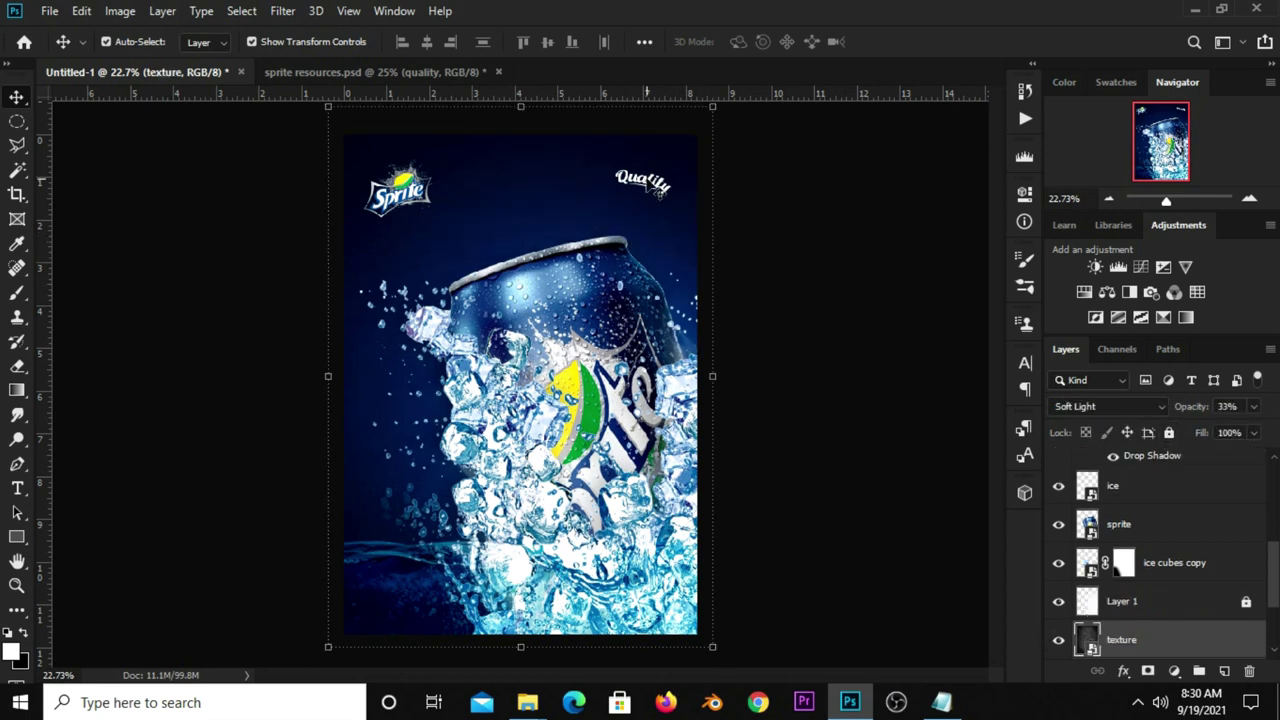
left_click(1058, 640)
left_click(1058, 640)
left_click(1167, 432)
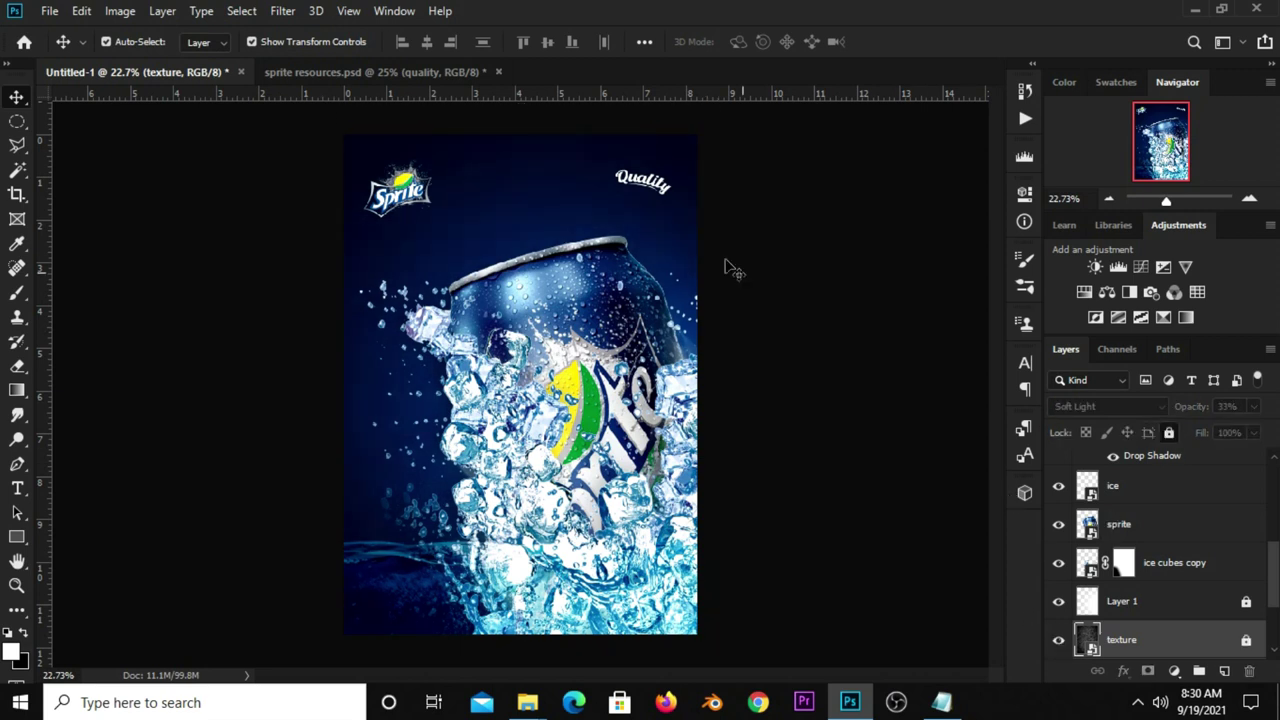
left_click(651, 189)
left_click_drag(651, 189, 661, 183)
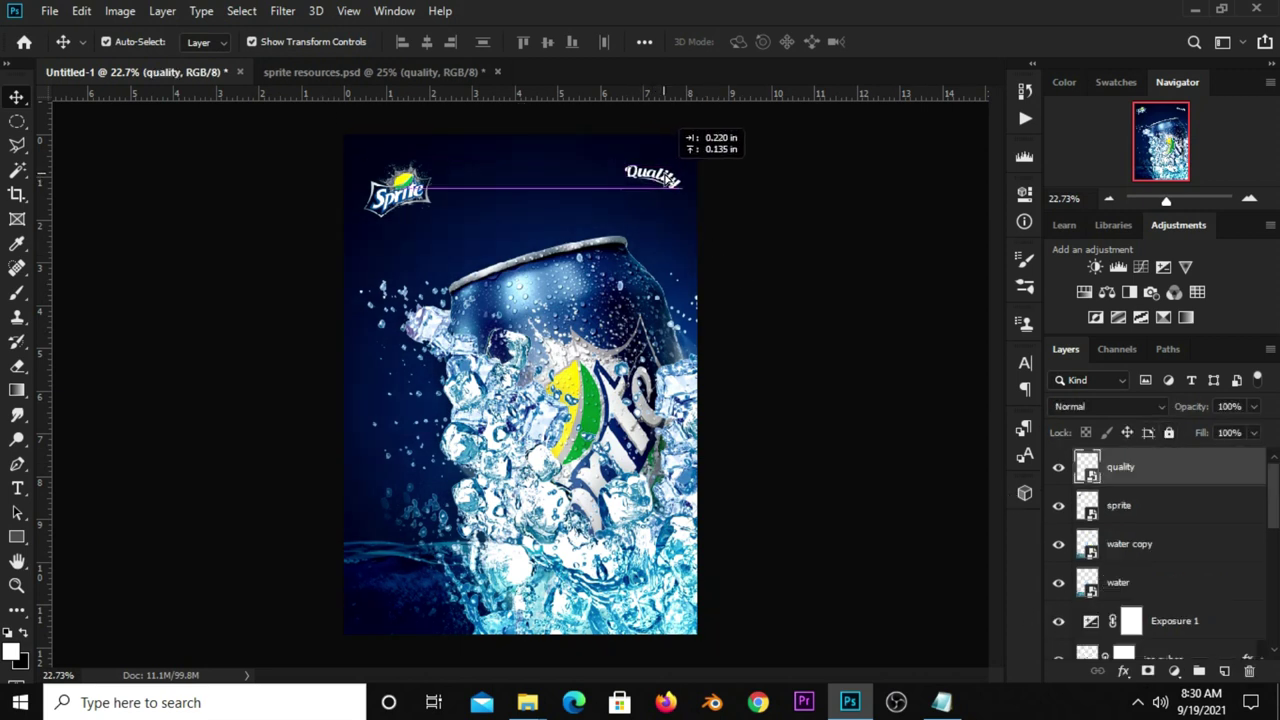
Step: Add the ice 2 cube at the top centre, rotated, shrunk and converted to a smart object
left_click(388, 74)
left_click_drag(433, 180, 418, 190)
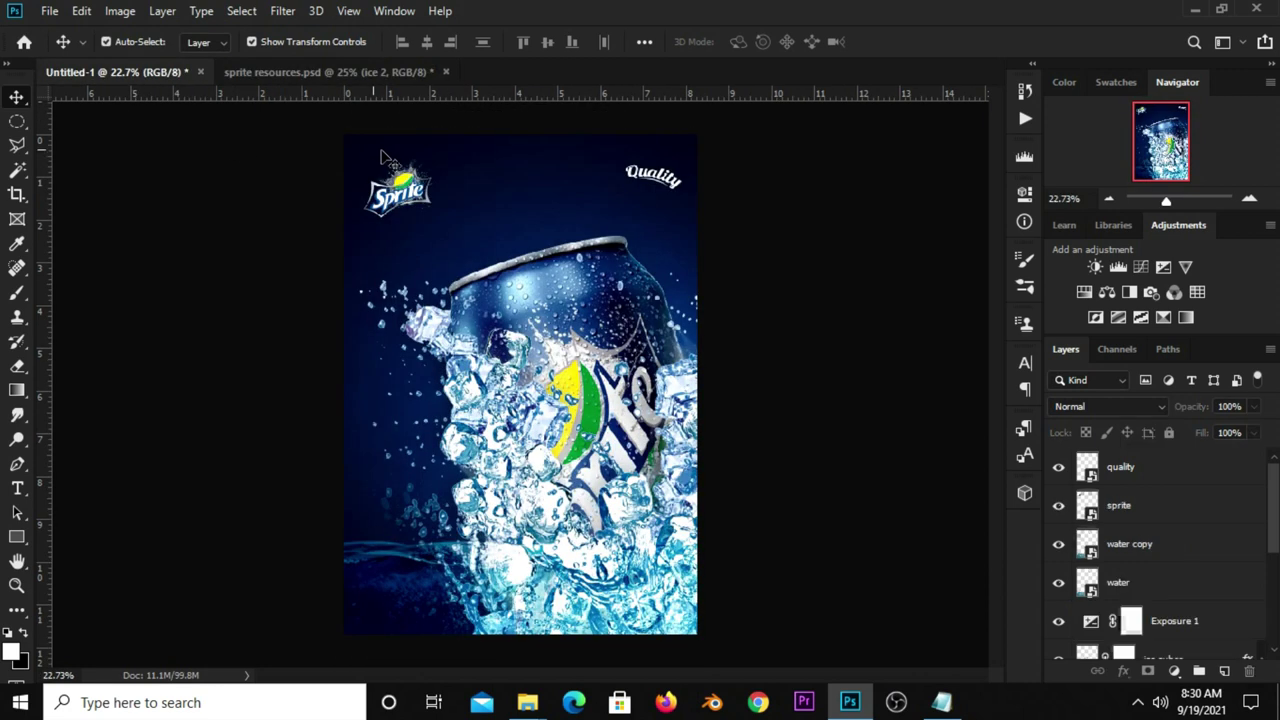
mouse_move(140, 125)
left_mouse_down()
mouse_move(410, 175)
mouse_move(465, 375)
mouse_move(533, 135)
left_mouse_up()
key("ctrl+t")
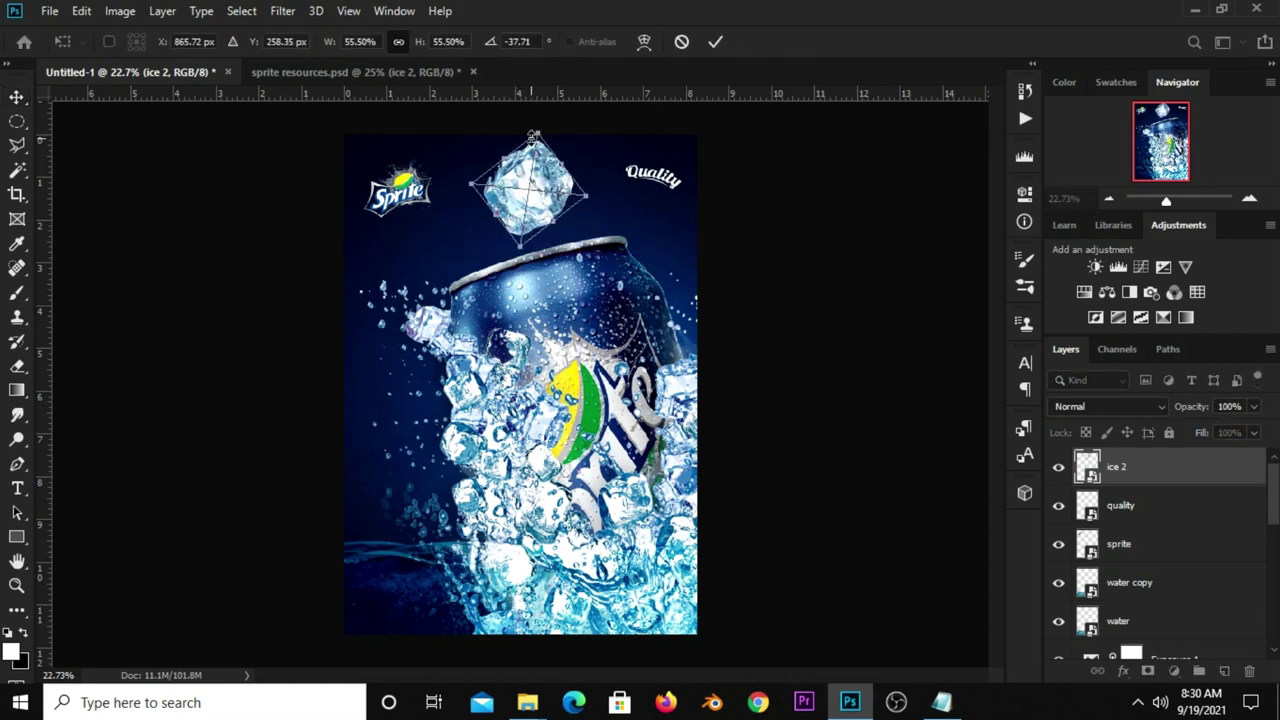
key("Return")
right_click(1133, 474)
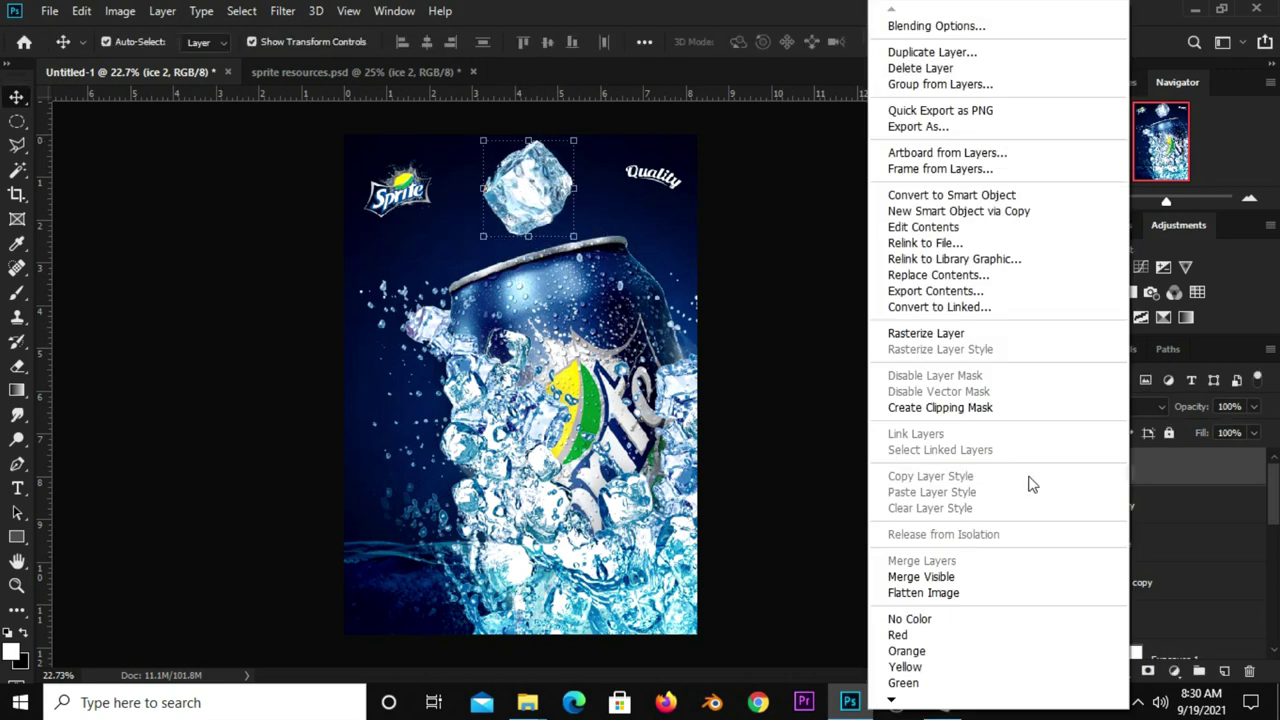
left_click(901, 197)
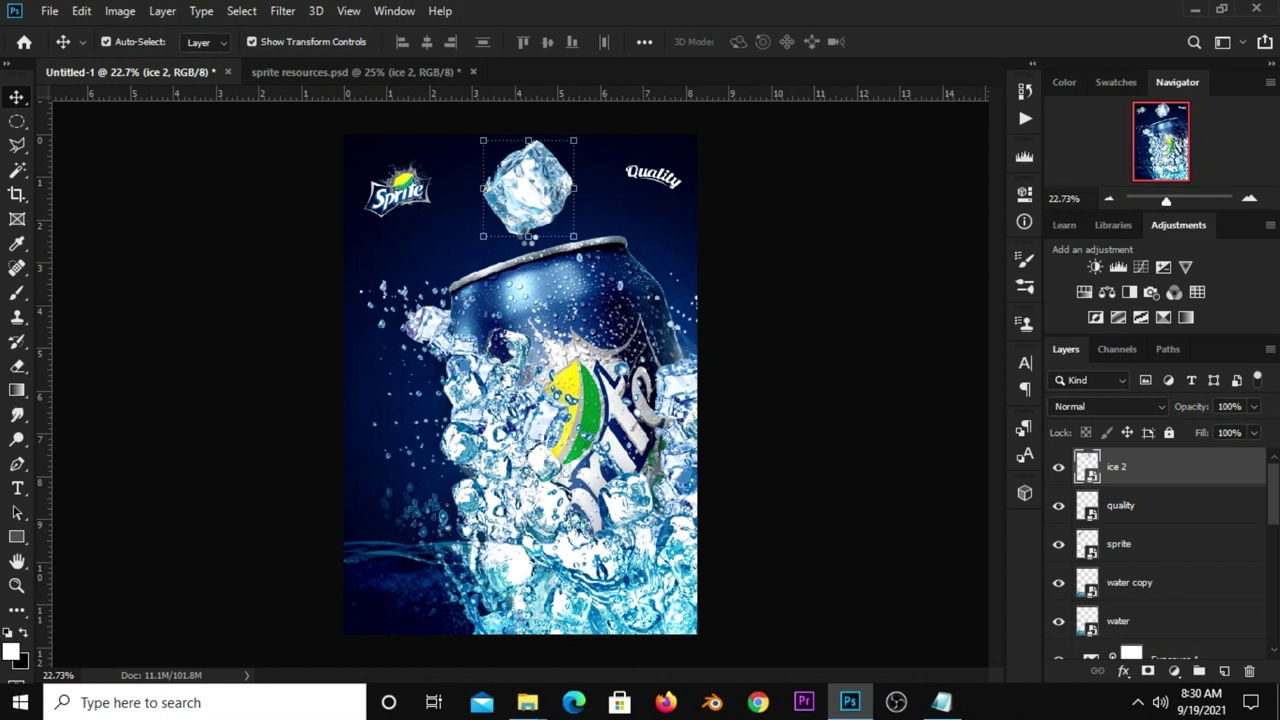
key("ctrl+t")
left_click_drag(573, 237, 517, 162)
key("Return")
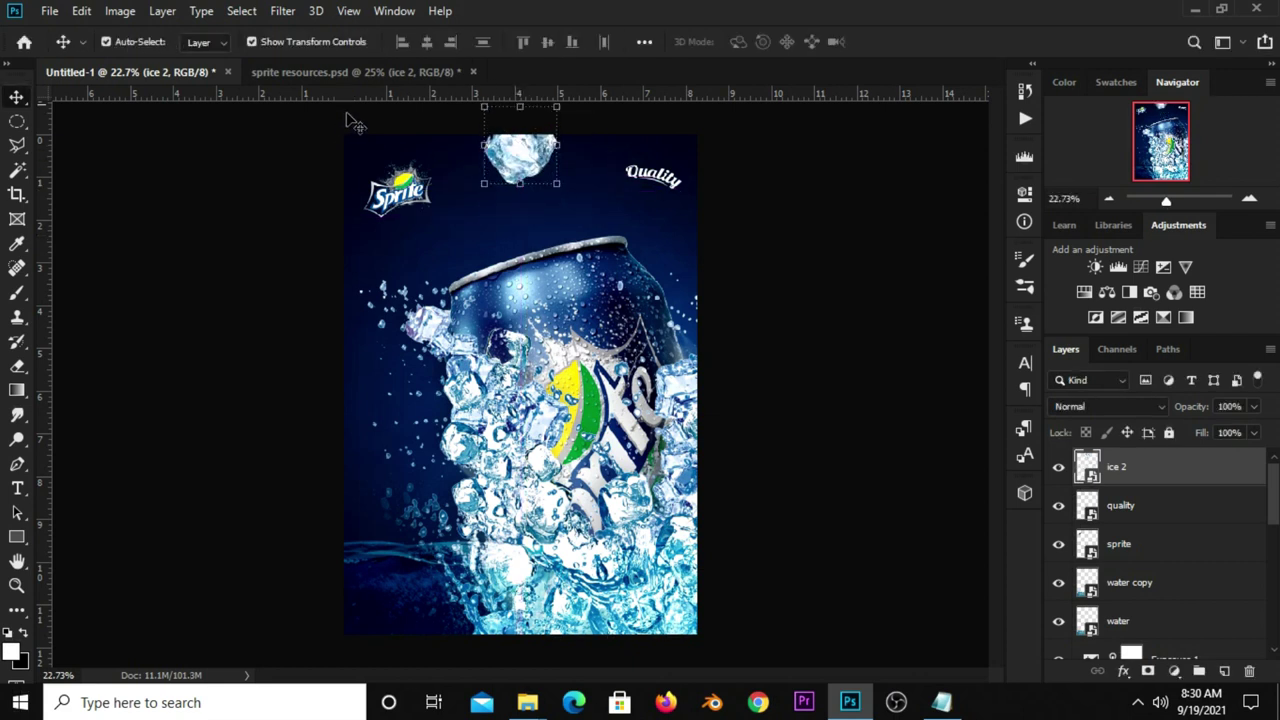
Step: Place a second ice cube above the can lid and duplicate it to the right
left_click(355, 72)
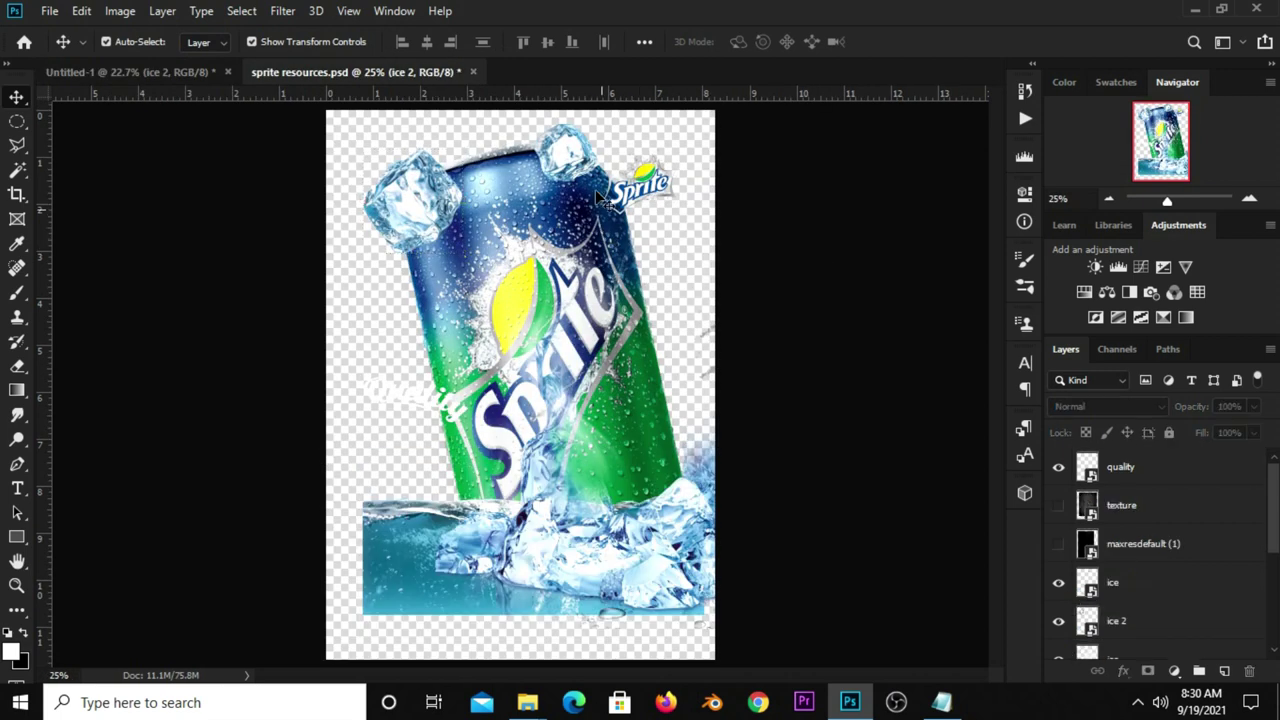
key("ctrl+bracketright")
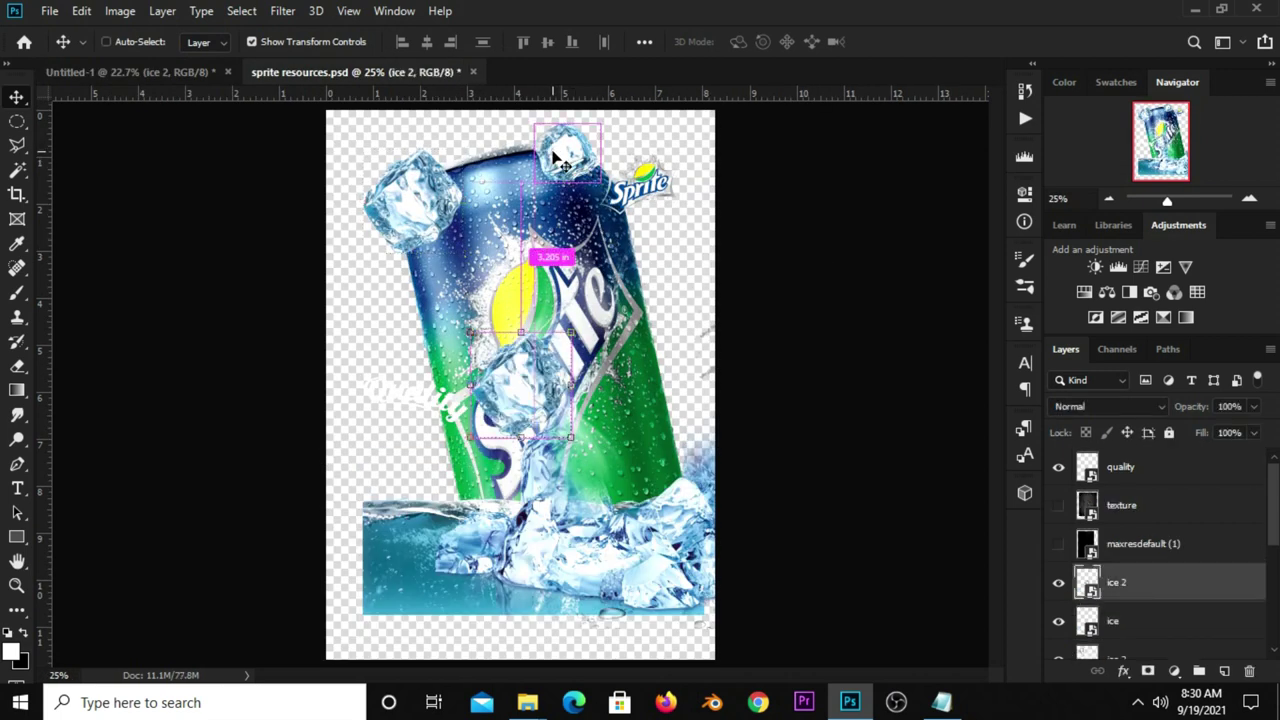
left_click(557, 157, "ctrl")
key("ctrl+bracketright")
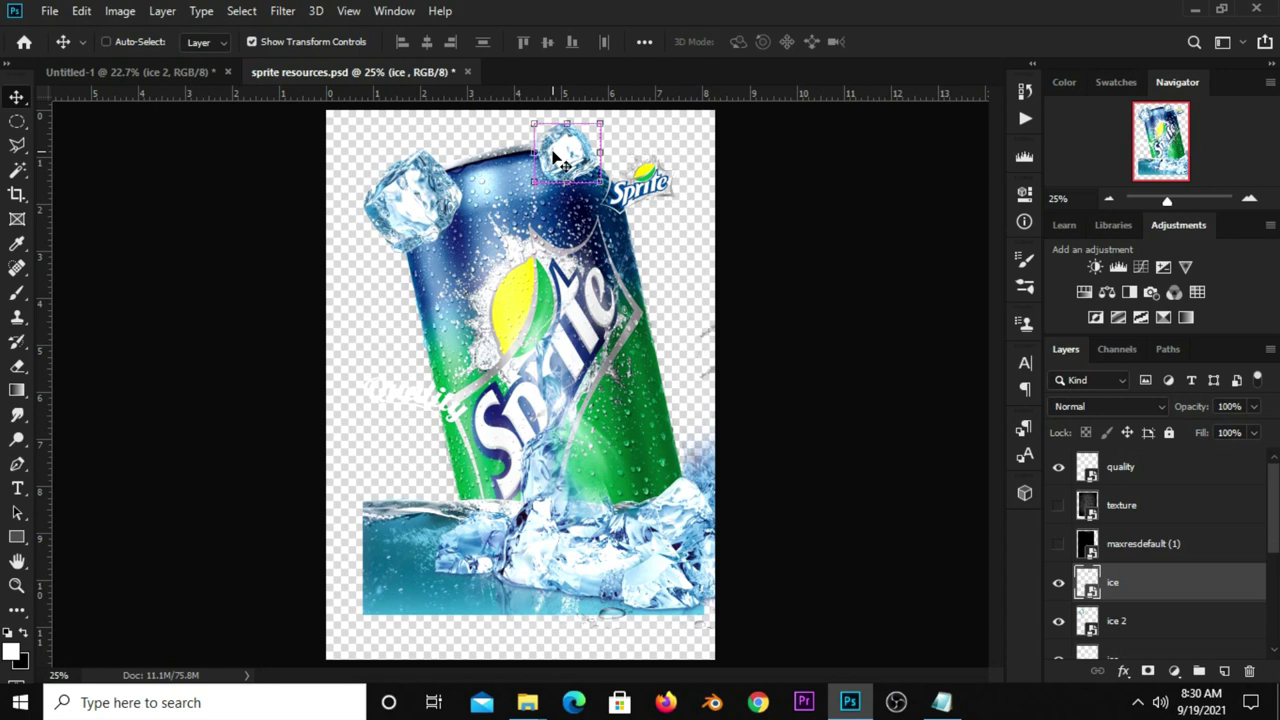
left_click(130, 69)
mouse_move(524, 381)
left_mouse_down()
mouse_move(540, 247)
mouse_move(689, 246)
mouse_move(679, 240)
left_mouse_up()
key("ctrl+j")
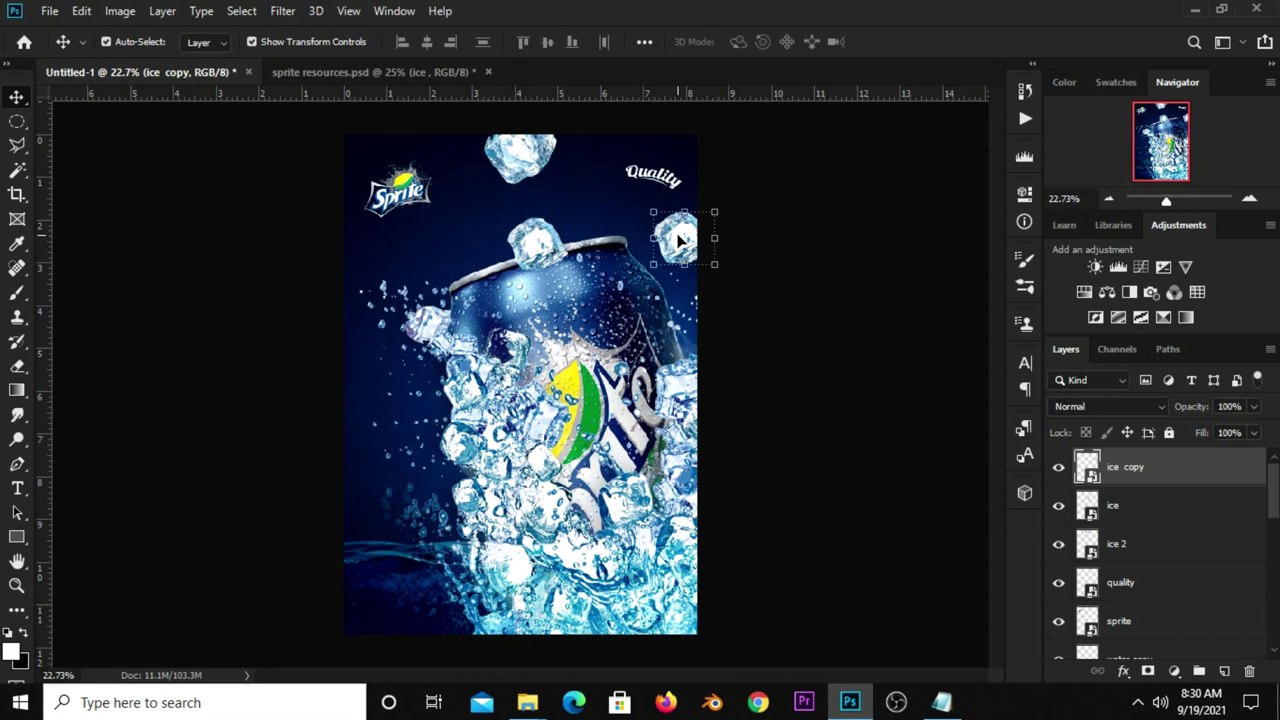
Step: Apply a Motion Blur at 90° angle and 20 pixels distance to the right-hand ice cube
left_click(282, 11)
mouse_move(292, 224)
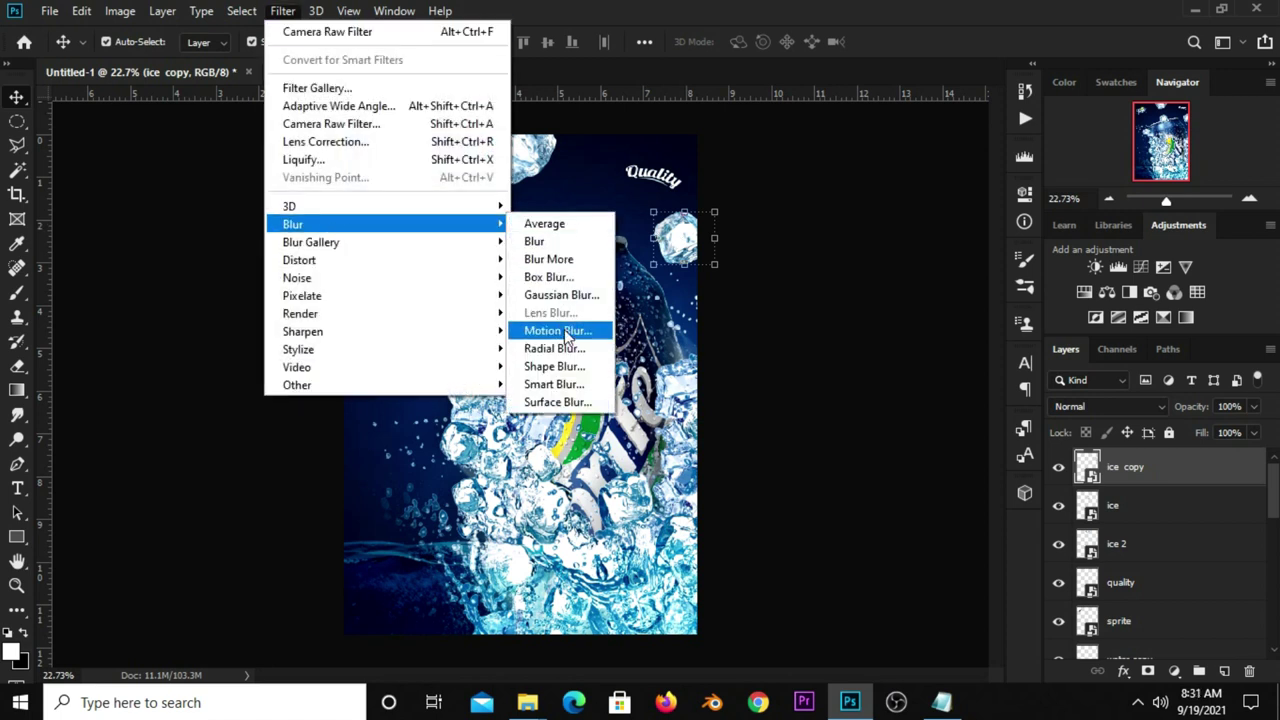
left_click(560, 330)
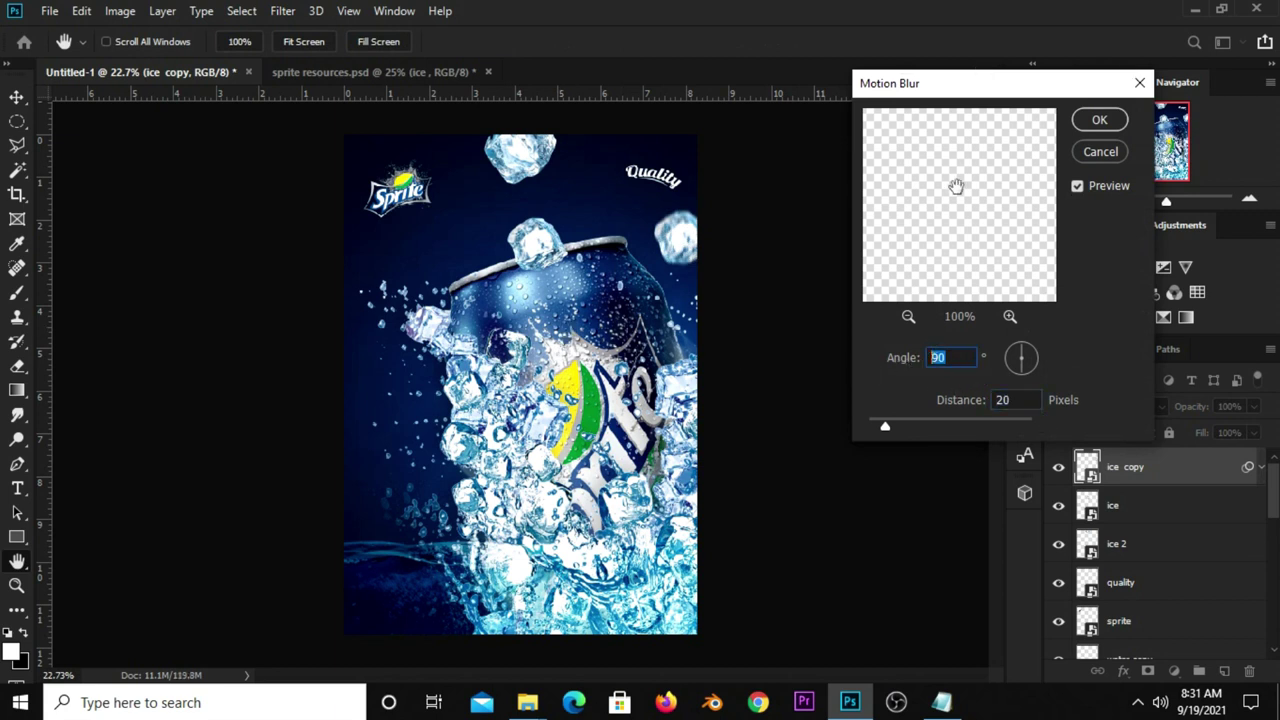
left_click(1092, 120)
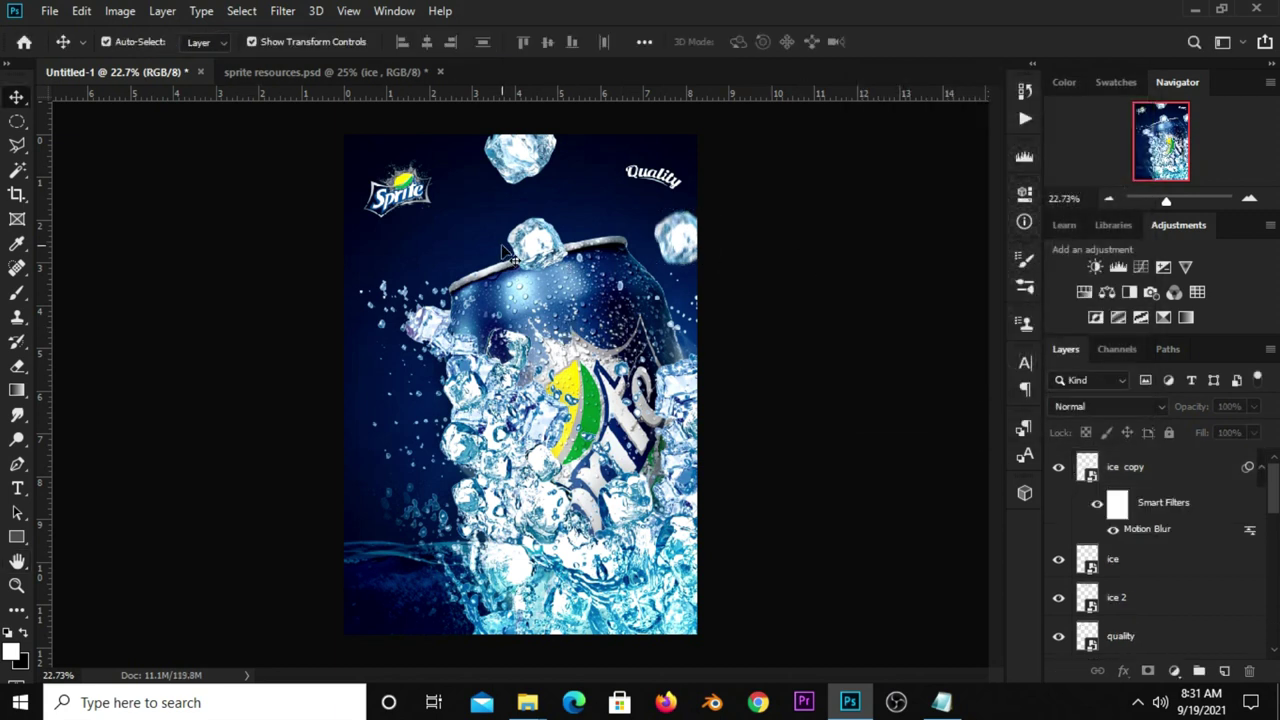
Step: Rotate the ice cube above the can lid about -42.7°, then deselect it
left_click(540, 240)
key("ctrl+t")
left_click_drag(550, 195, 507, 193)
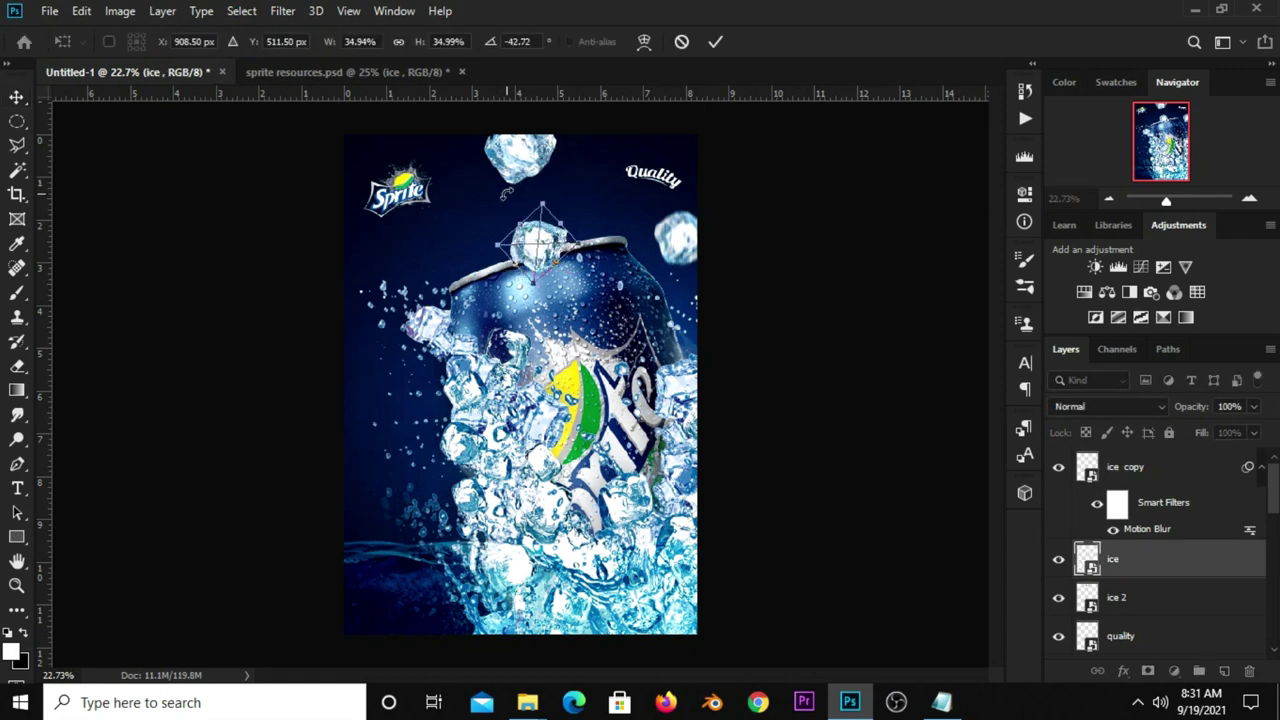
key("Return")
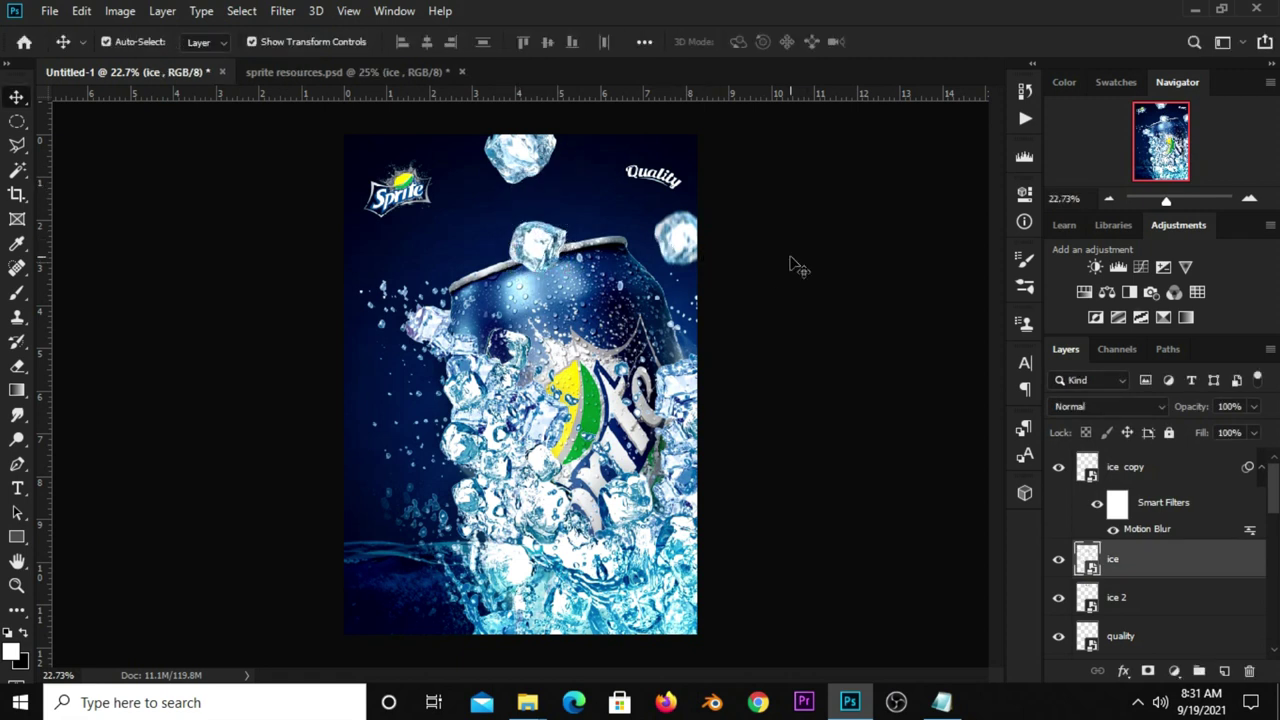
left_click(790, 265)
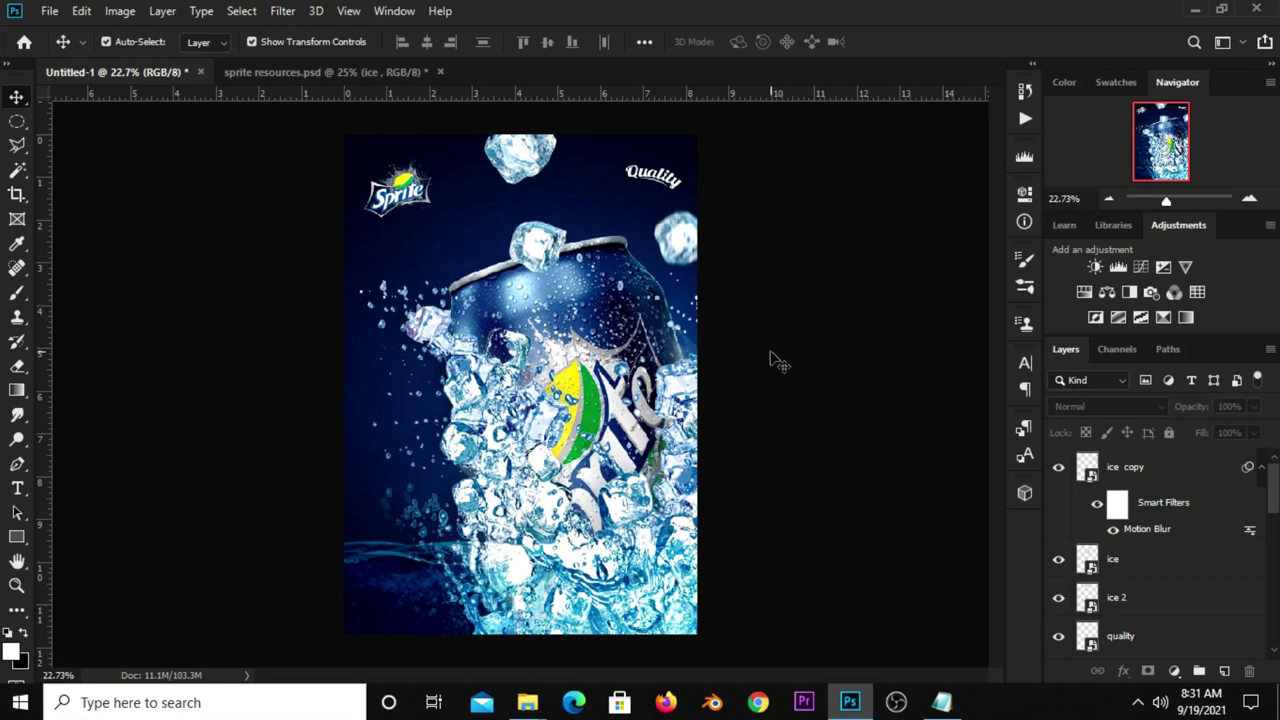
Step: Target the ice cubes copy layer mask and set up the Brush with black
left_click(530, 485)
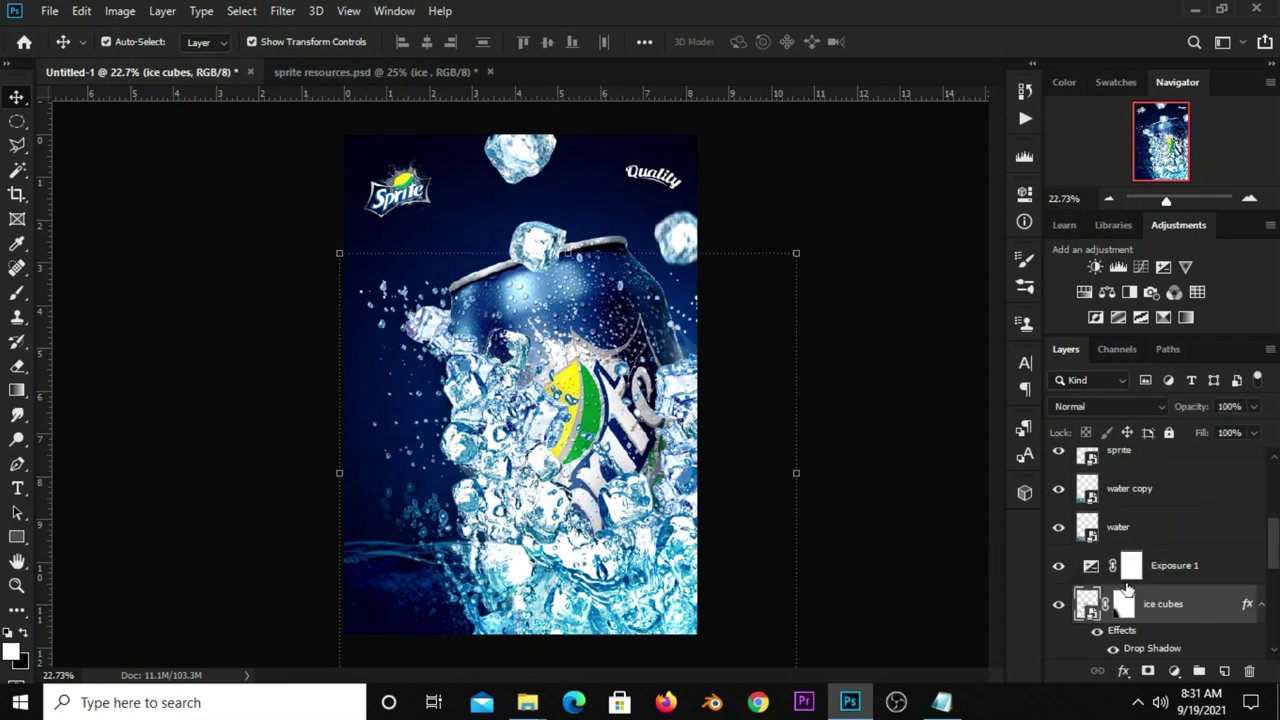
scroll(1127, 590, "down", 4)
scroll(1120, 585, "up", 2)
left_click(1122, 512)
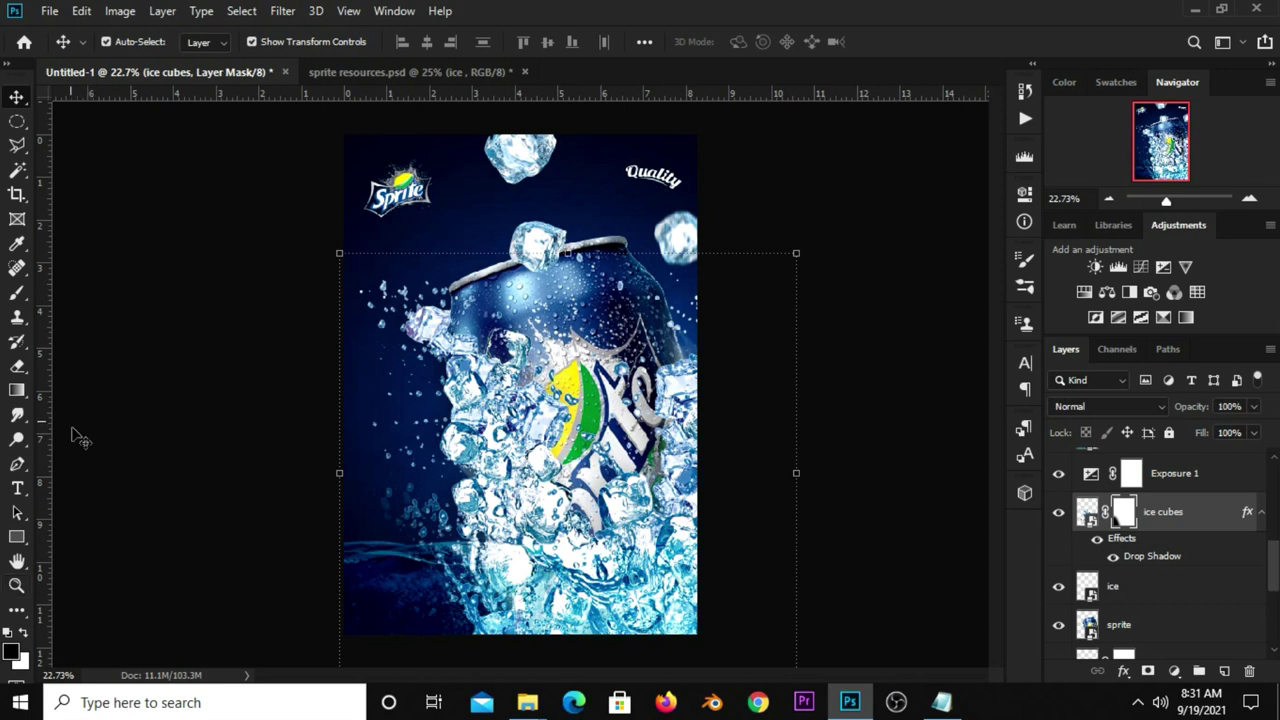
left_click(17, 292)
left_click(84, 285)
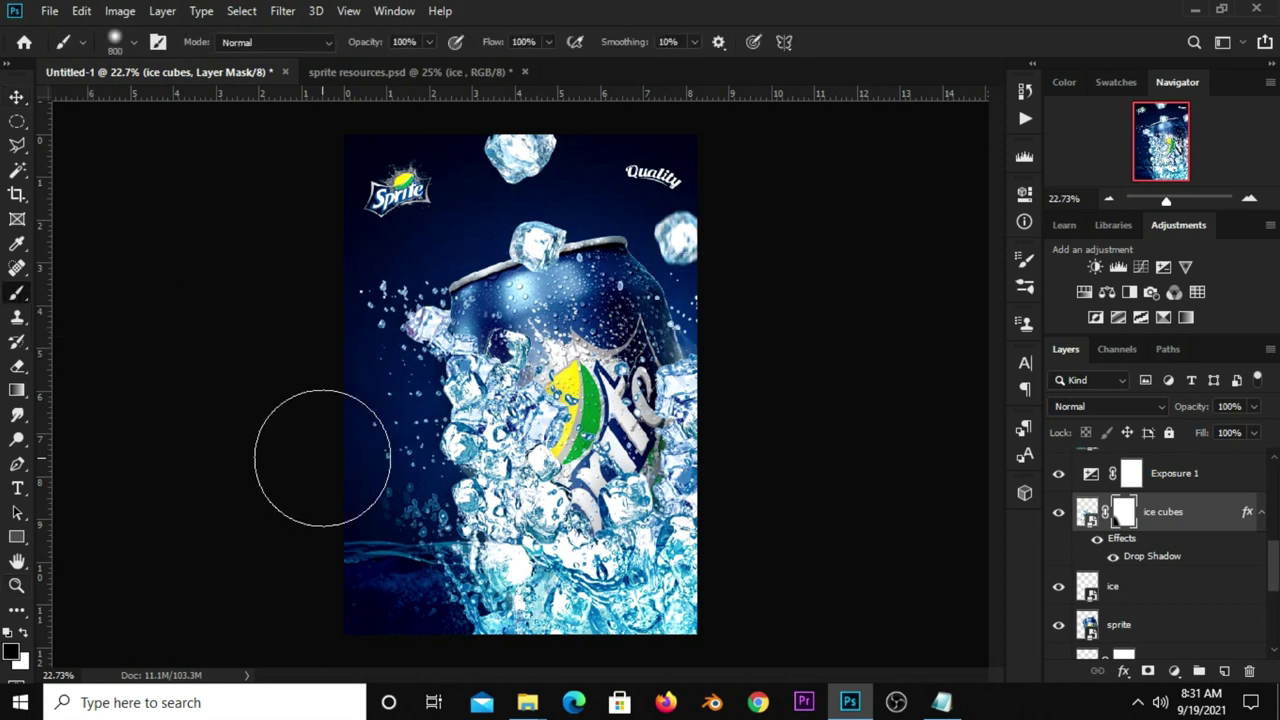
left_click(12, 652)
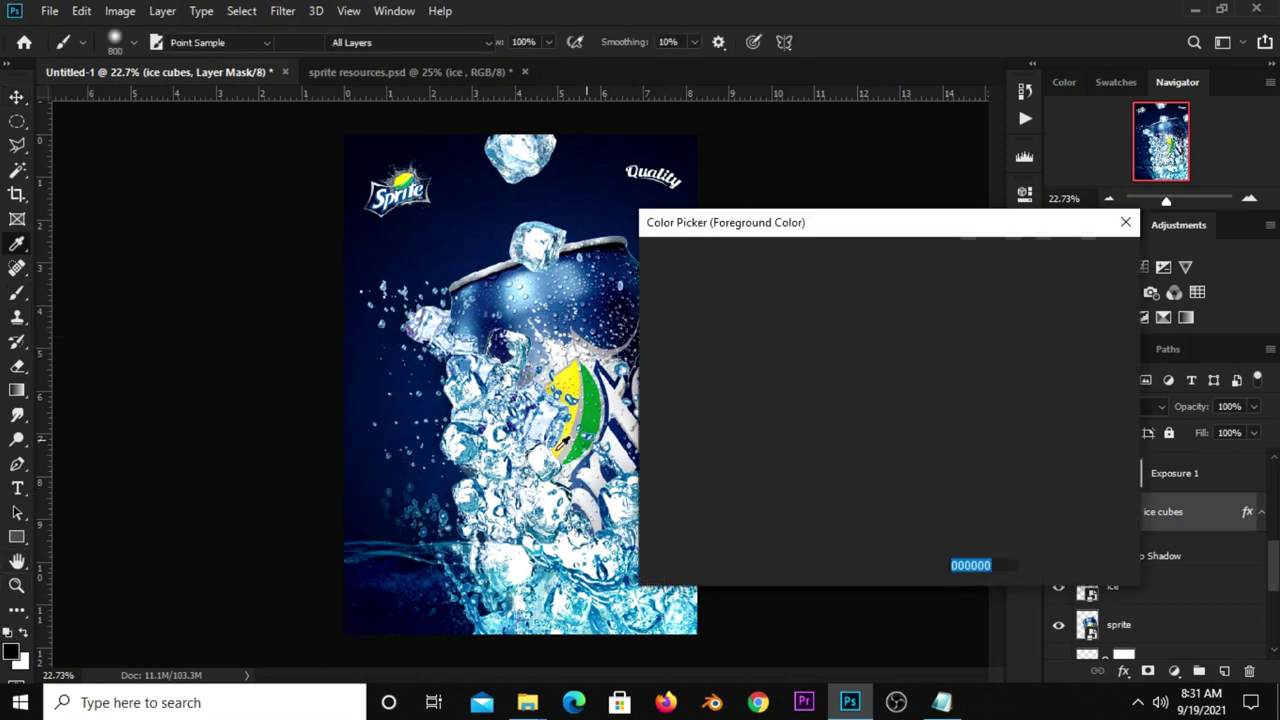
left_click(1072, 258)
Step: Paint out the stray left-side ice, droplets and splash in the ice cubes copy mask
left_click_drag(354, 443, 366, 589)
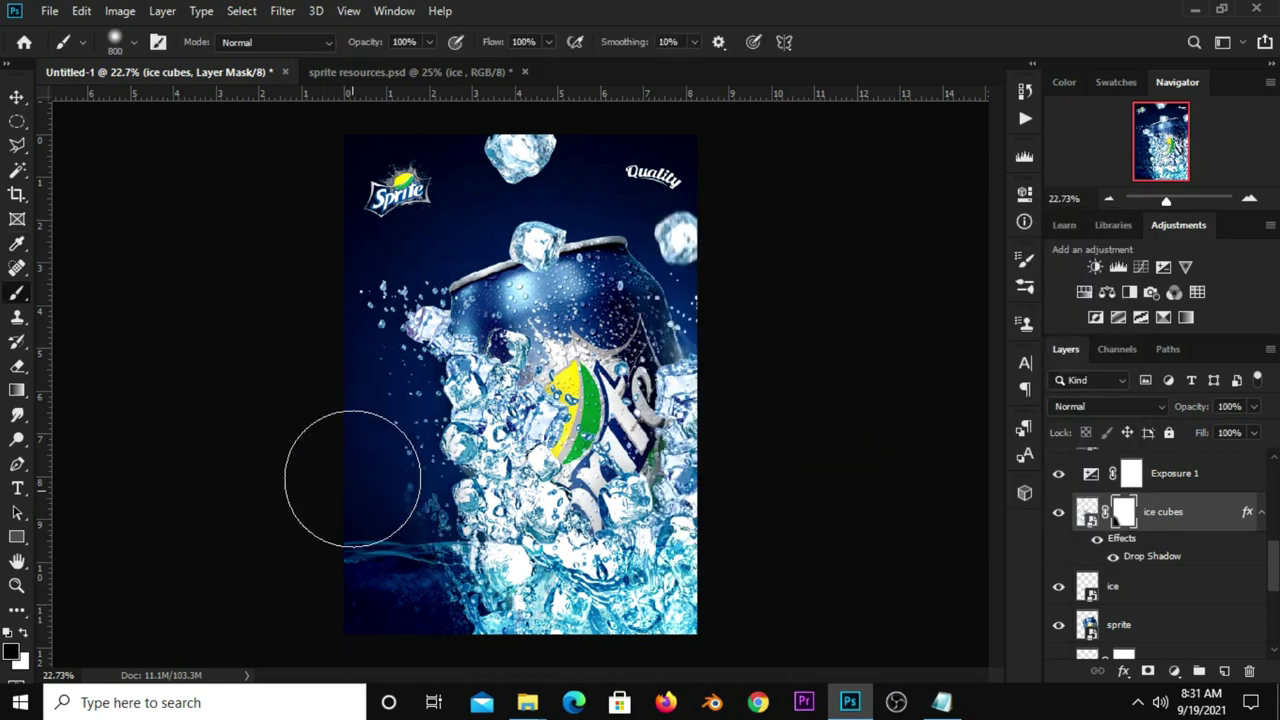
mouse_move(366, 589)
left_mouse_down()
mouse_move(381, 509)
mouse_move(374, 537)
left_mouse_up()
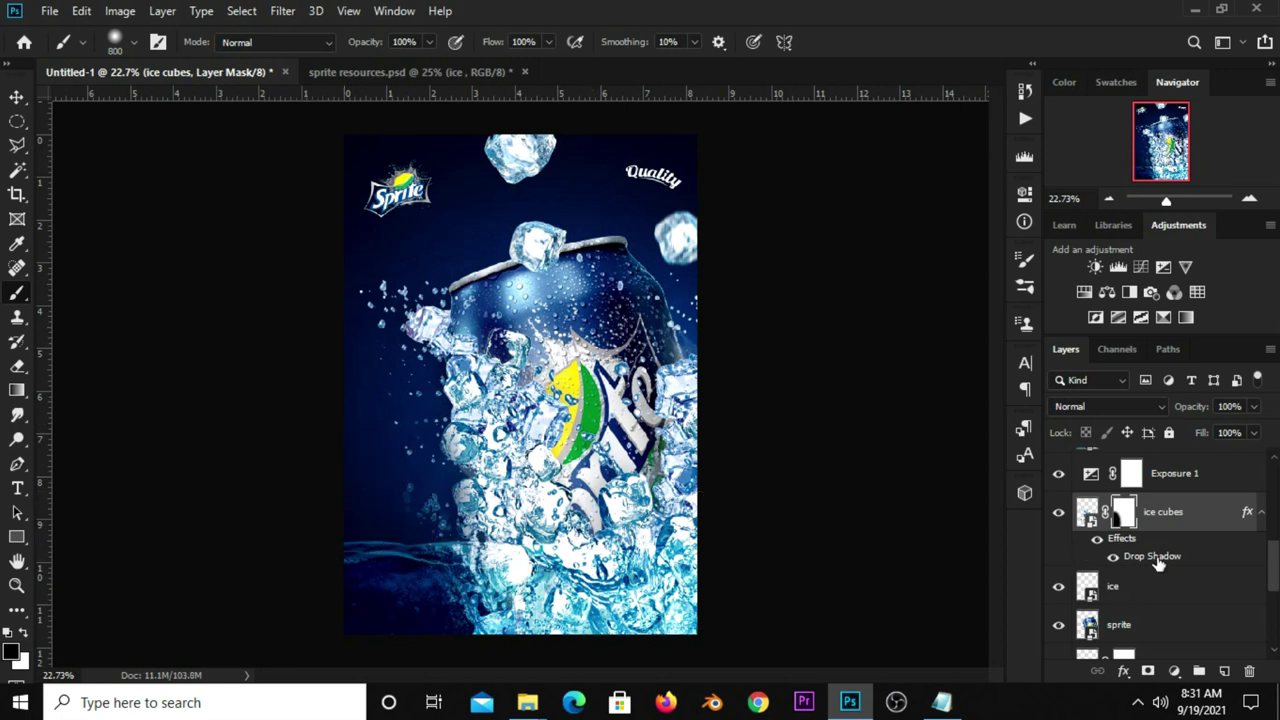
scroll(1155, 570, "down", 2)
left_click(1155, 578)
left_click(1123, 571)
mouse_move(349, 449)
left_mouse_down()
mouse_move(371, 529)
mouse_move(349, 411)
left_mouse_up()
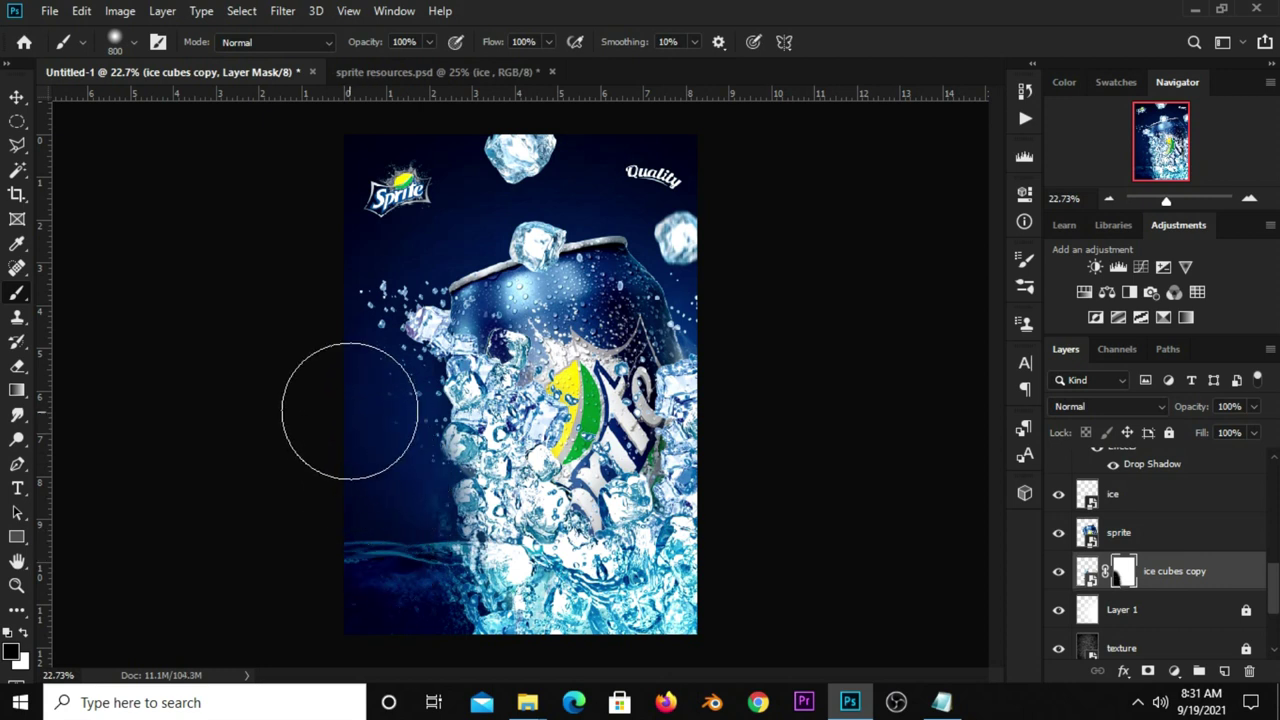
left_click_drag(357, 586, 349, 568)
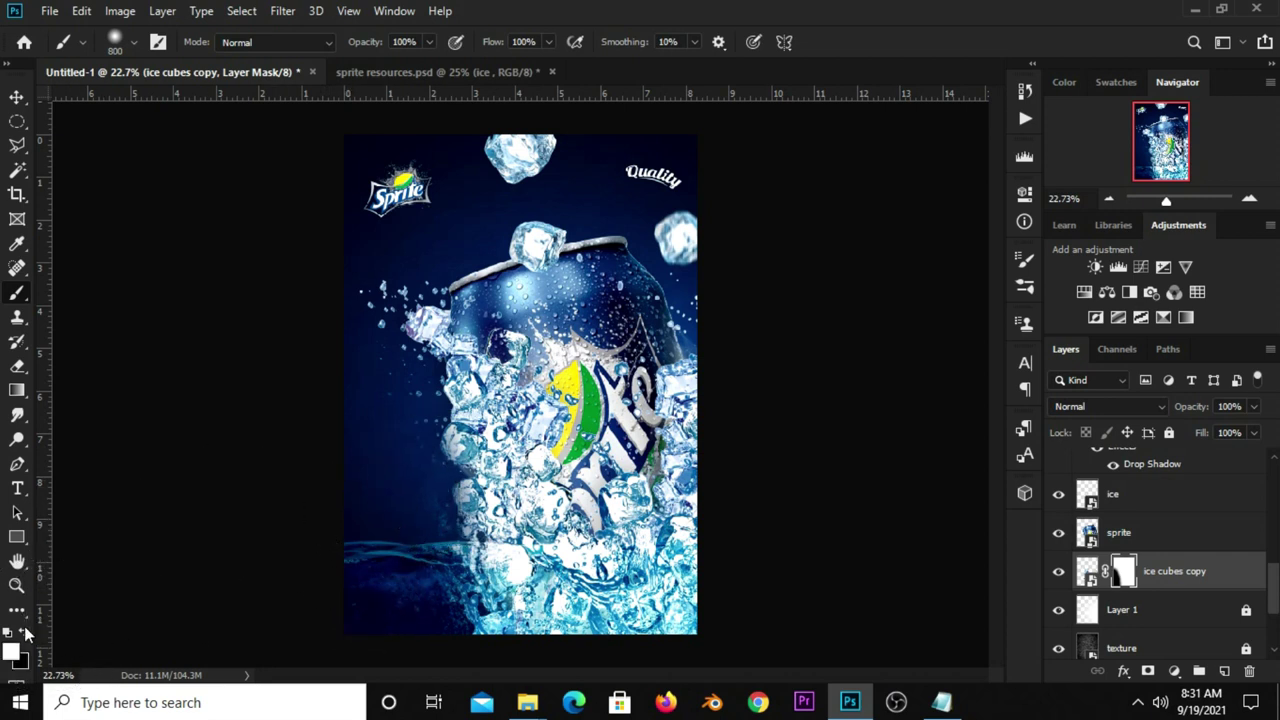
mouse_move(476, 472)
left_mouse_down()
mouse_move(388, 522)
mouse_move(198, 503)
left_mouse_up()
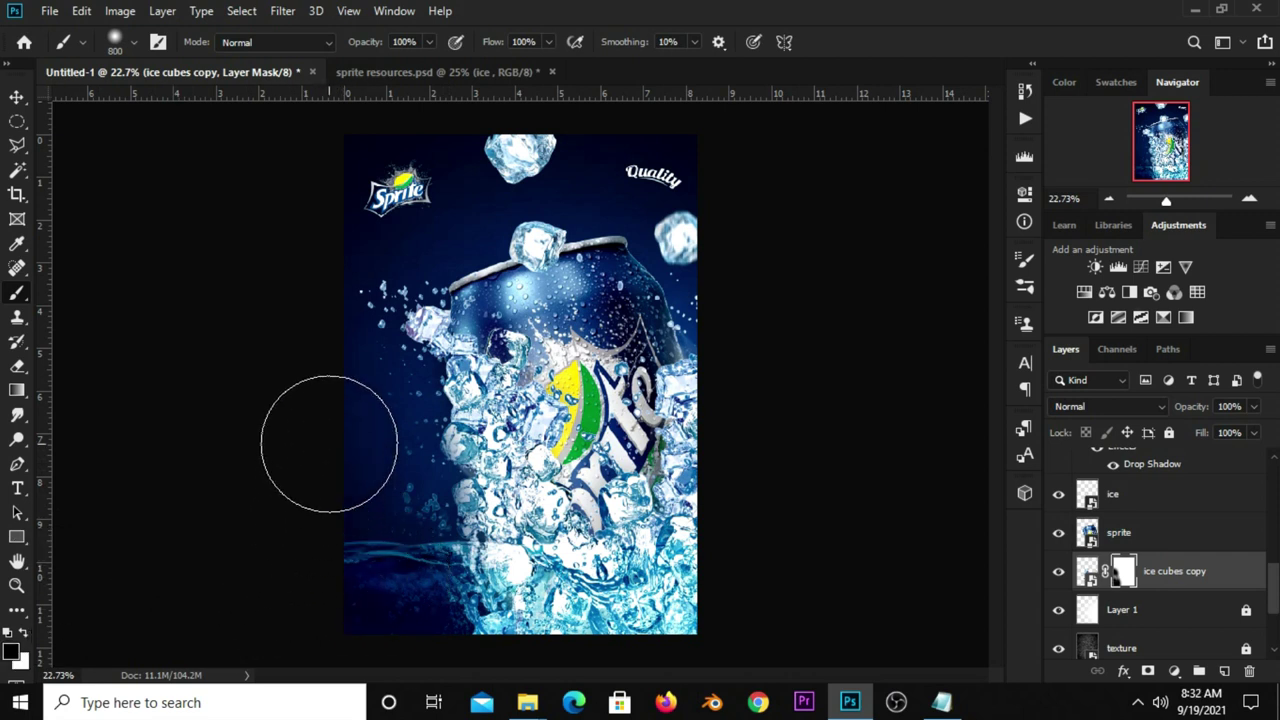
Step: Nudge the ice cubes layer slightly into place over the can with the Move tool
right_click(17, 97)
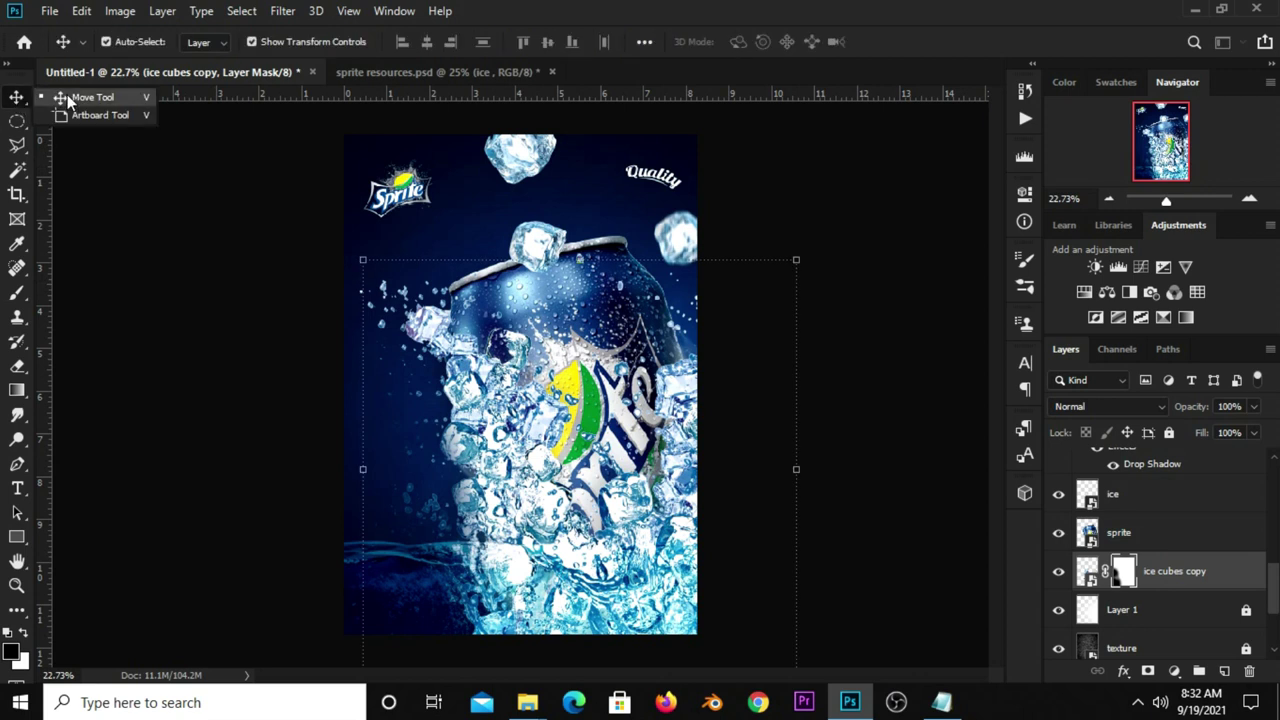
left_click(60, 92)
left_click(210, 345)
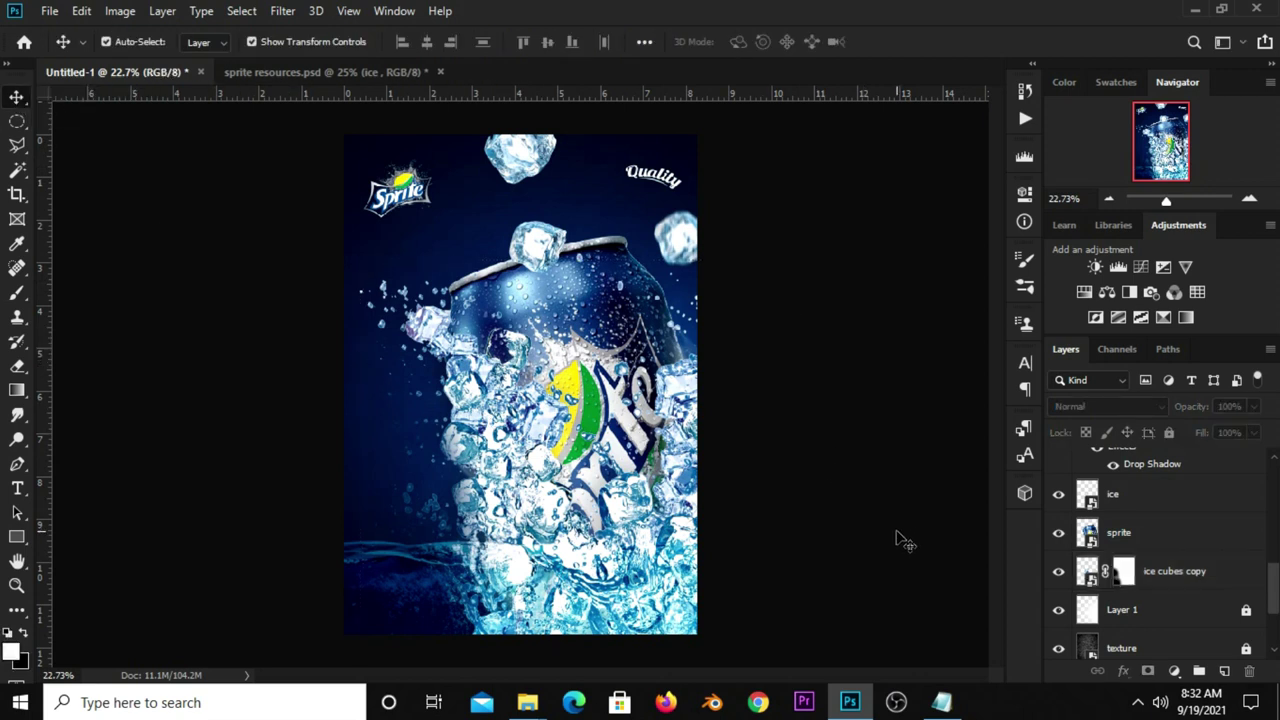
left_click_drag(527, 453, 542, 453)
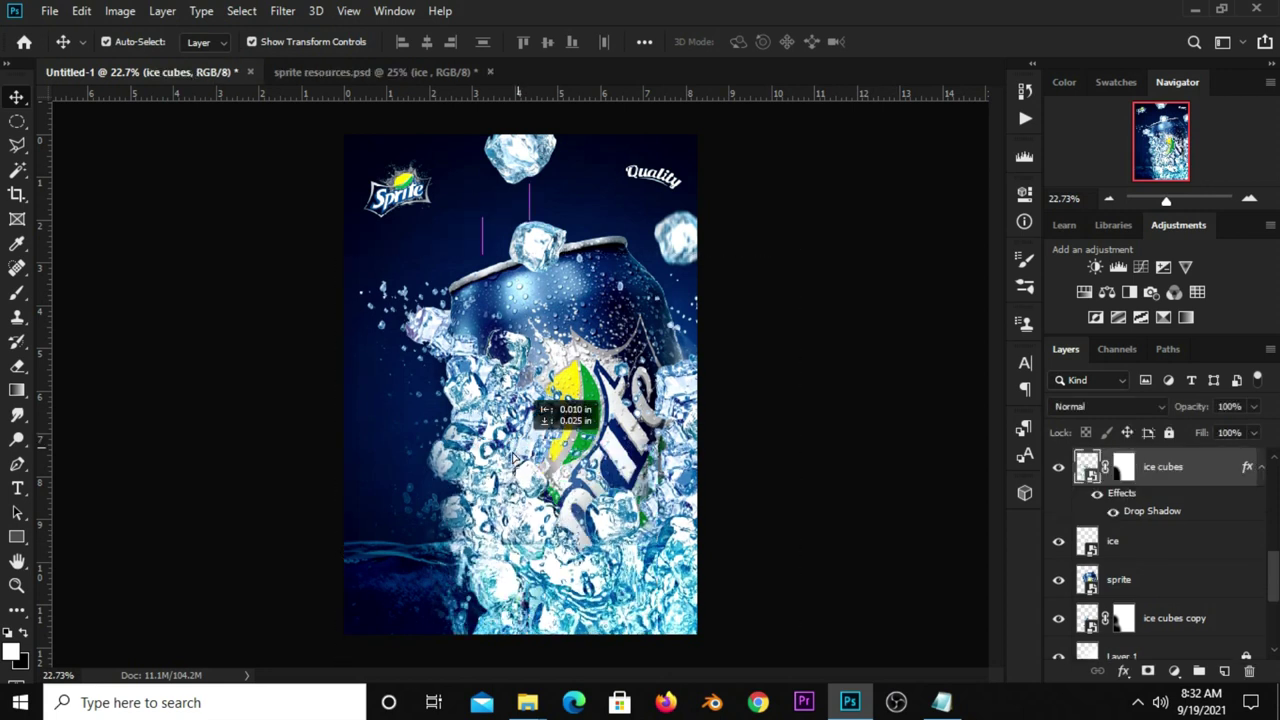
mouse_move(541, 448)
left_mouse_down()
mouse_move(536, 436)
mouse_move(541, 449)
left_mouse_up()
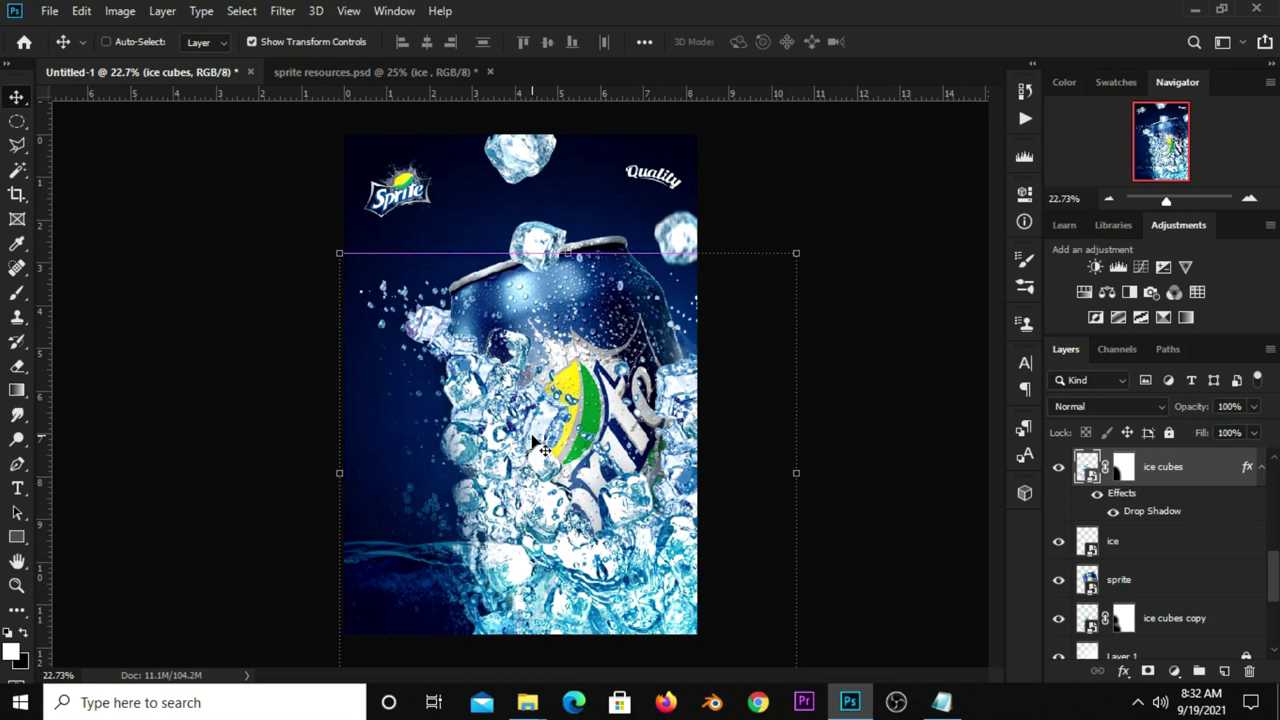
left_click_drag(540, 452, 538, 450)
left_click(792, 414)
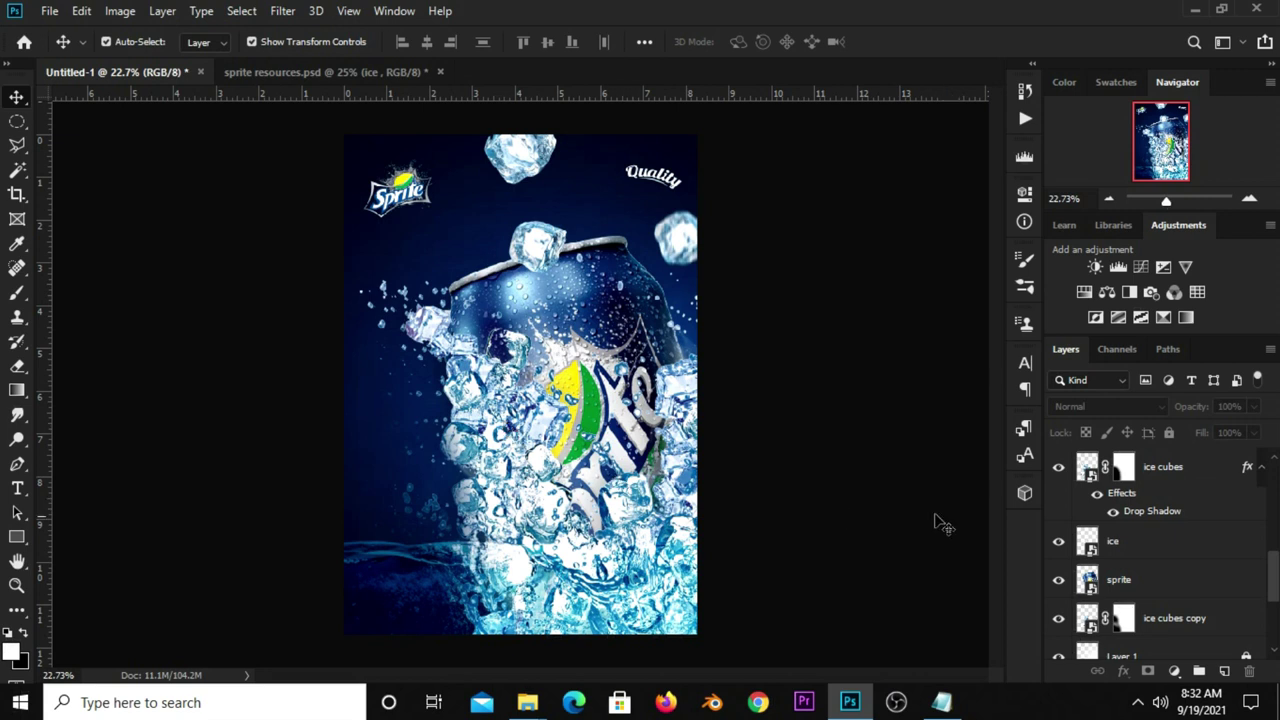
Step: Add a Curves adjustment layer with an S-shaped contrast curve
left_click(1173, 670)
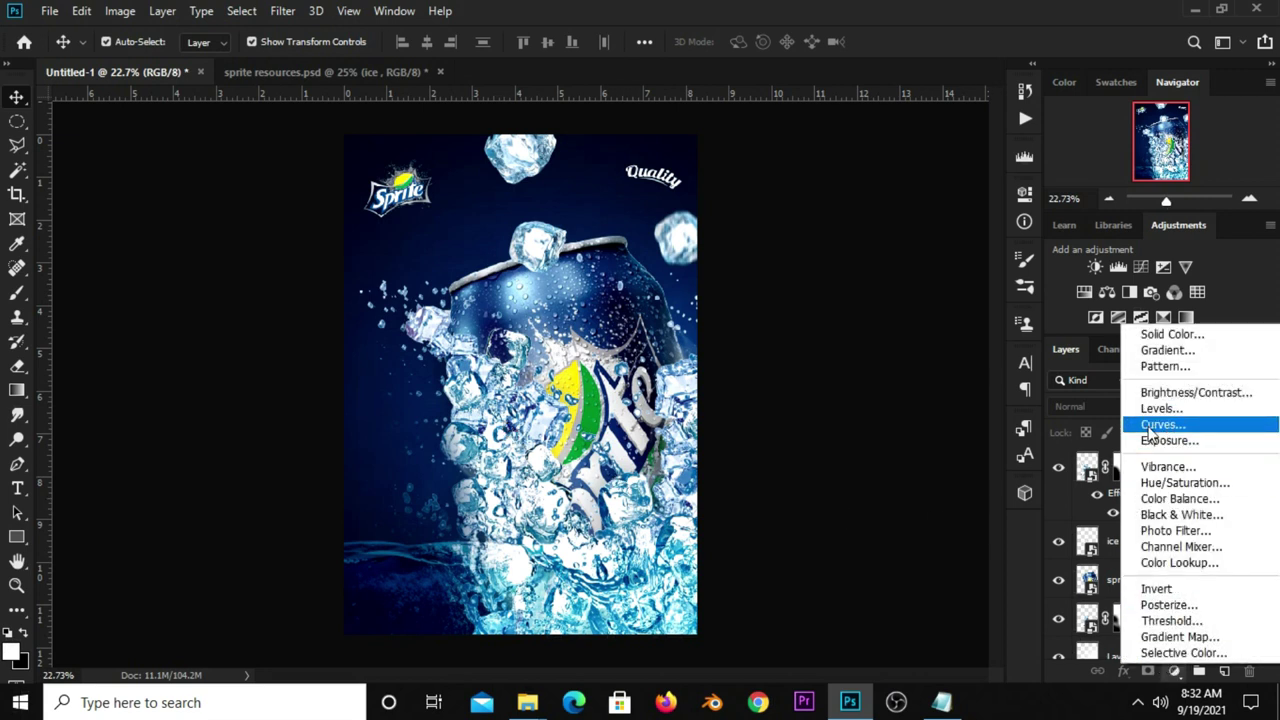
left_click(1156, 426)
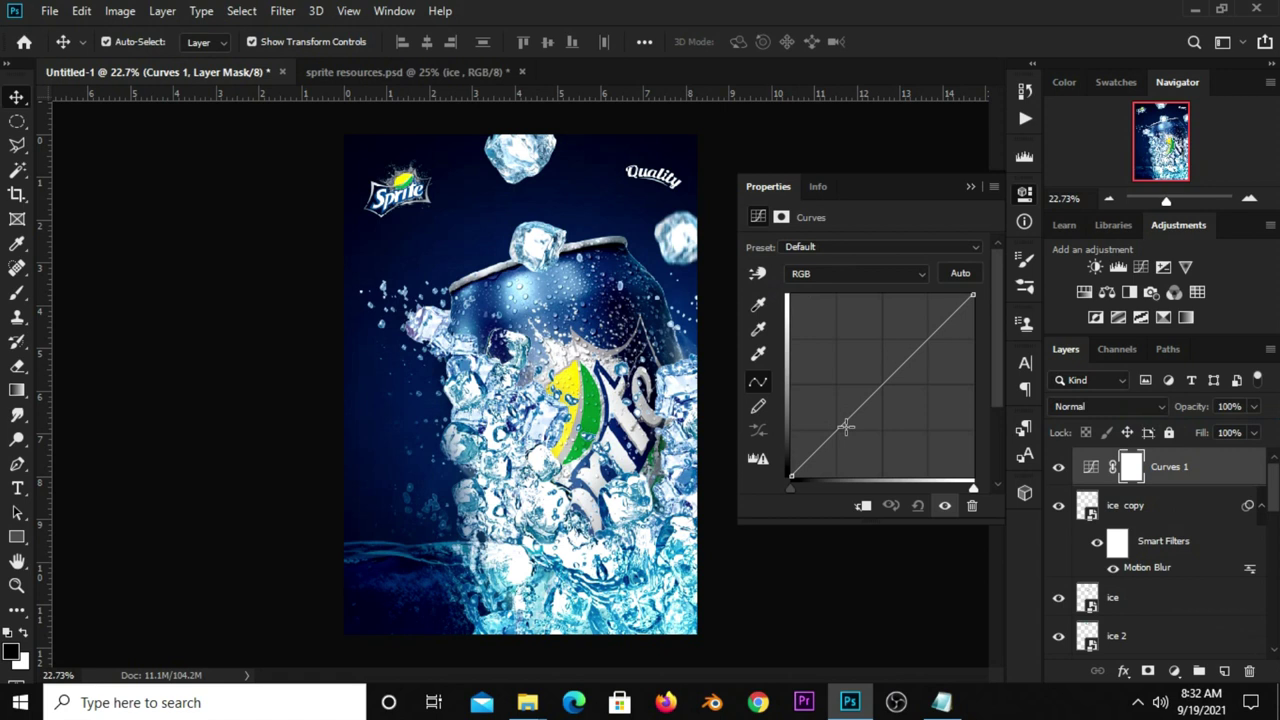
left_click_drag(846, 427, 849, 431)
left_click_drag(910, 381, 915, 335)
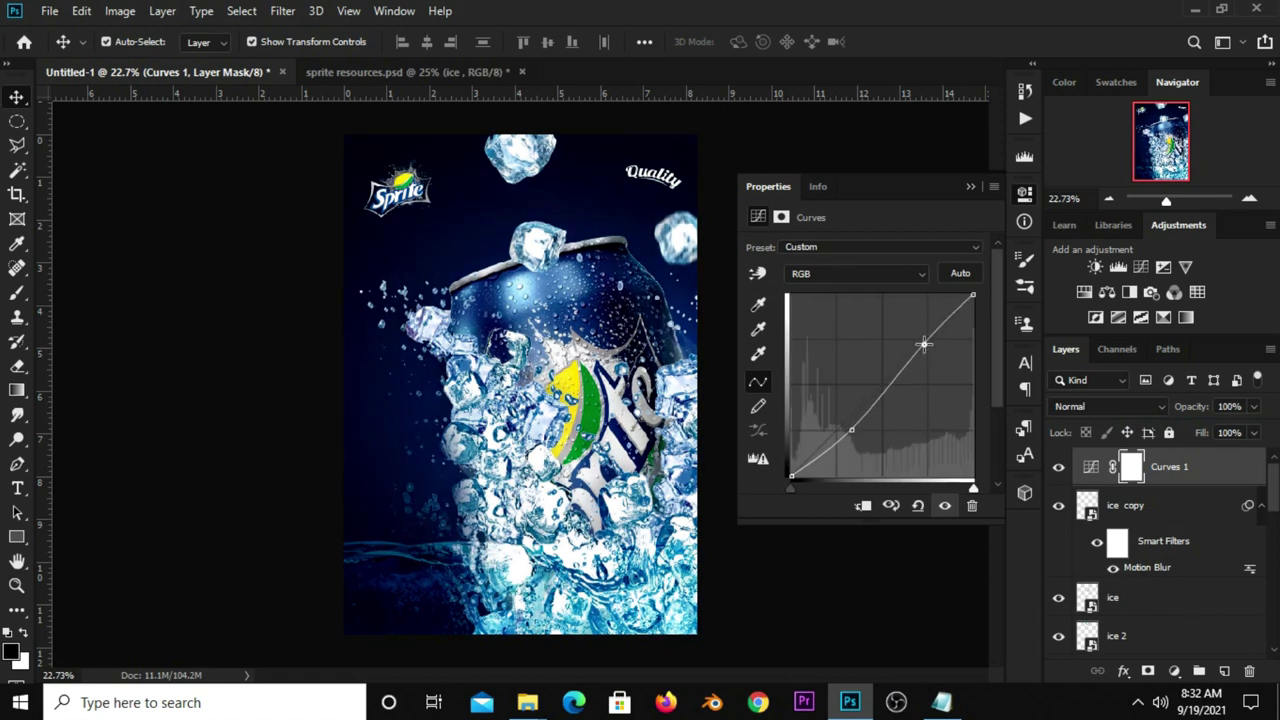
left_click(970, 187)
left_click(1058, 467)
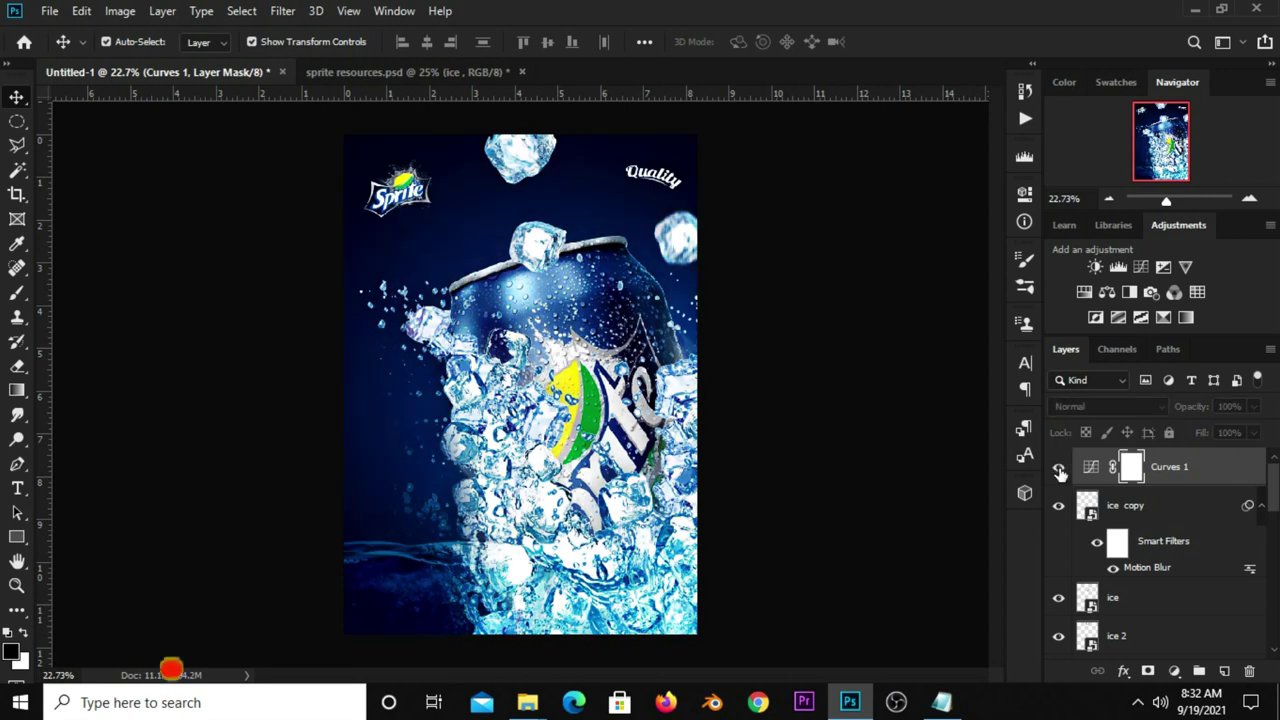
left_click(1058, 467)
Step: Lower Curves 1 to 38% opacity and stamp all visible layers into Layer 2
left_click(1255, 408)
left_click_drag(1213, 428, 1205, 431)
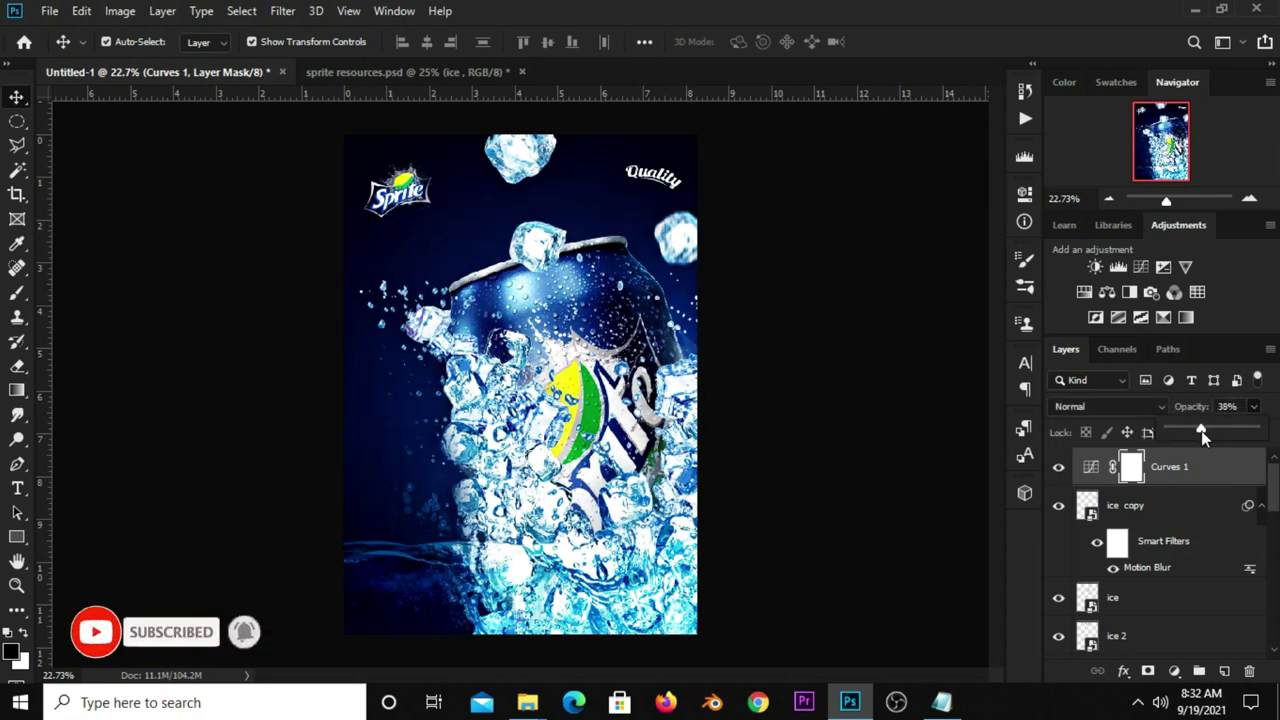
left_click(1058, 467)
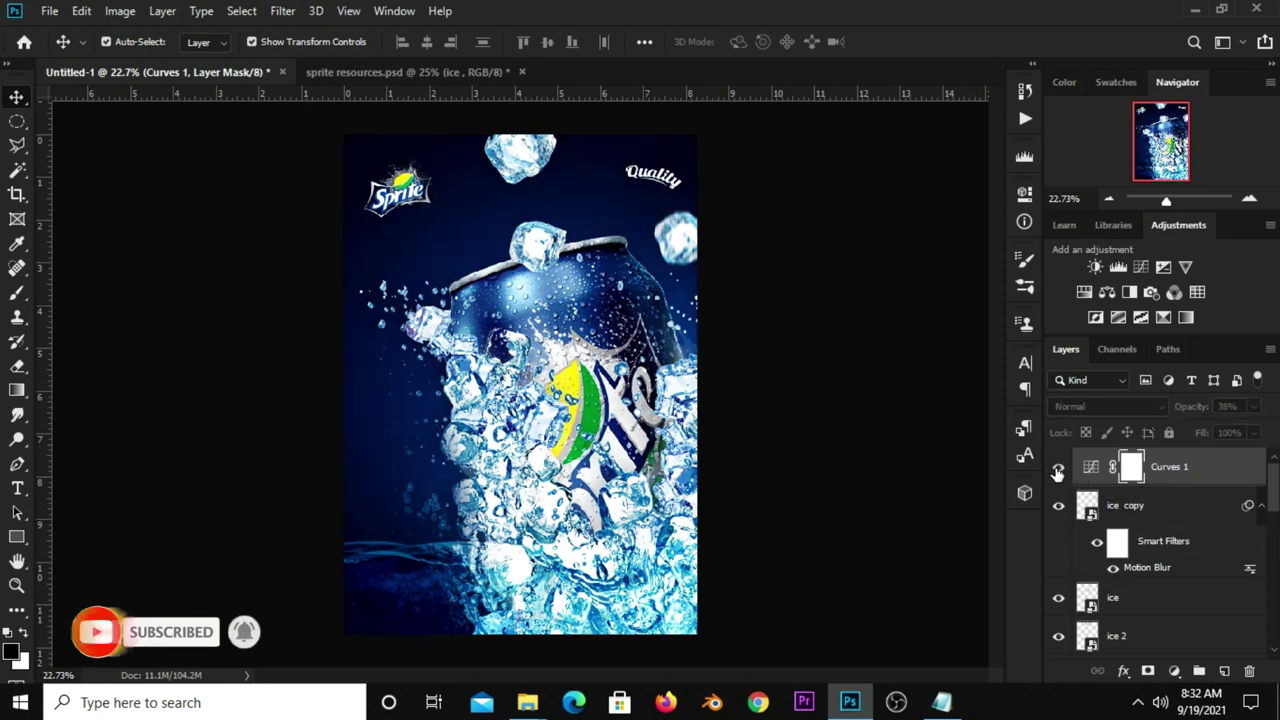
left_click(1058, 470)
left_click(857, 477)
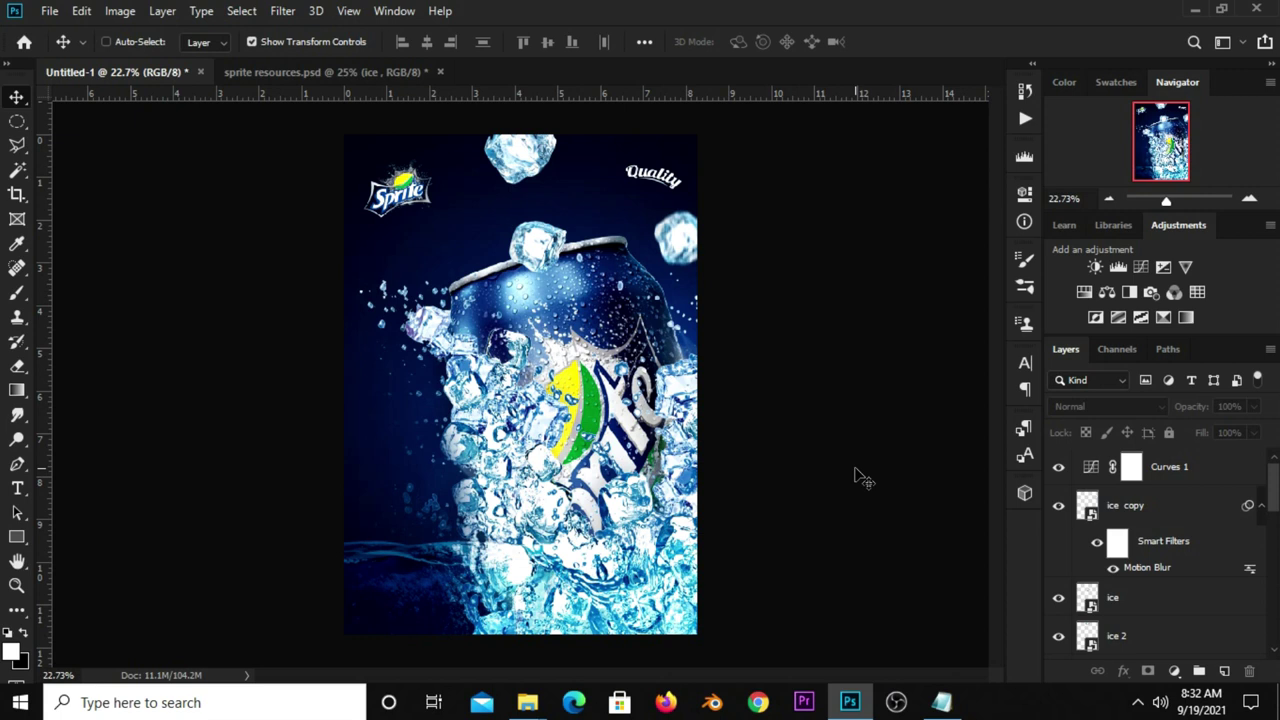
key("ctrl+alt+shift+e")
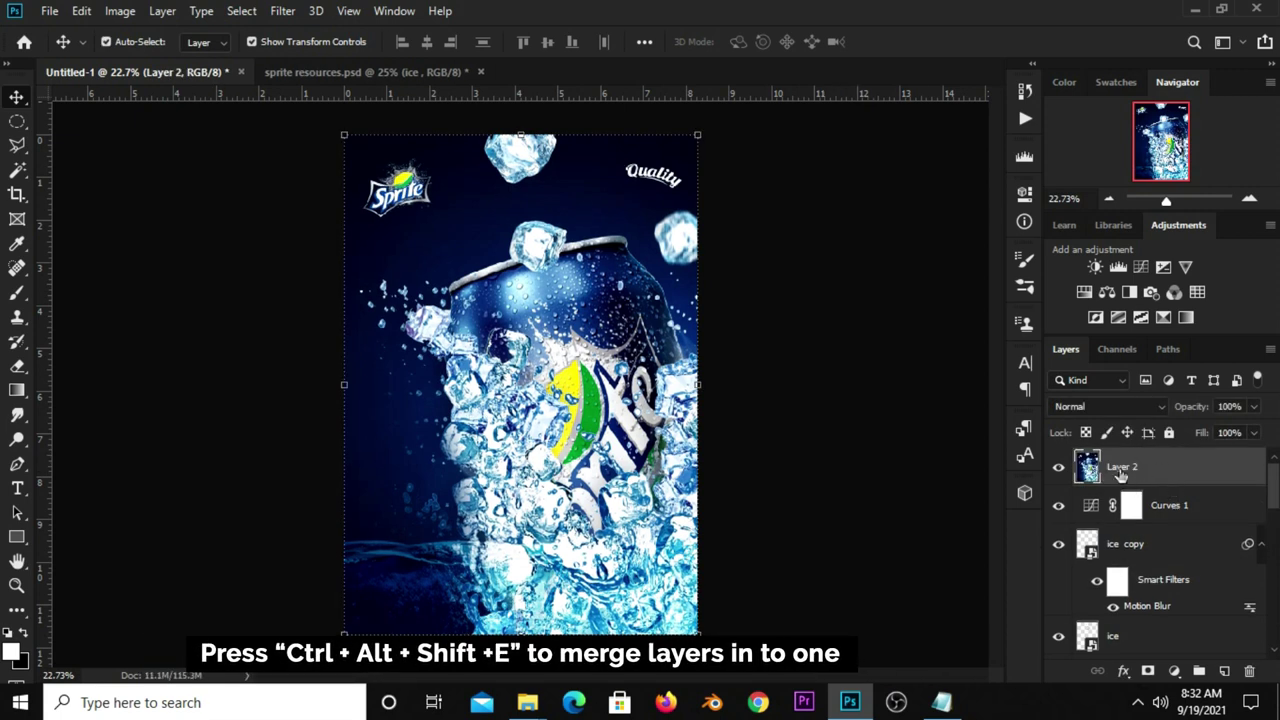
Step: In the Camera Raw Filter, set Exposure -0.15, Contrast +18 and Highlights +11
left_click(282, 11)
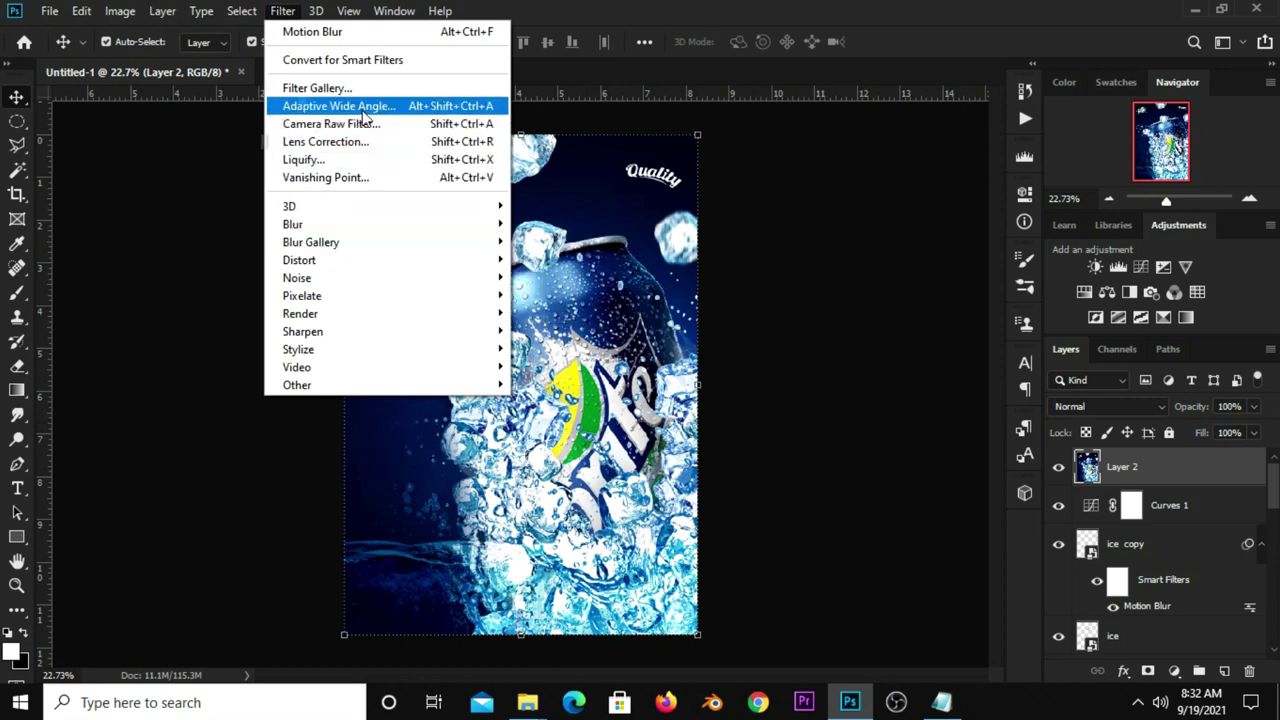
left_click(330, 124)
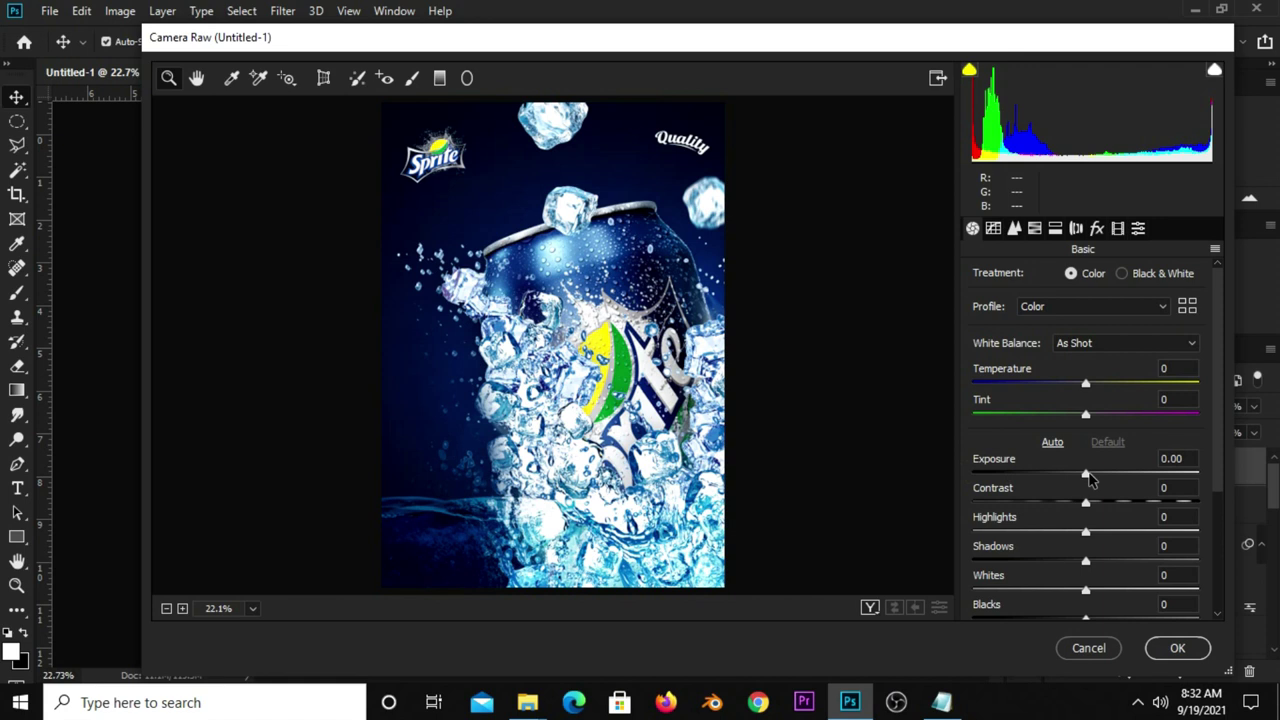
left_click_drag(1085, 478, 1082, 479)
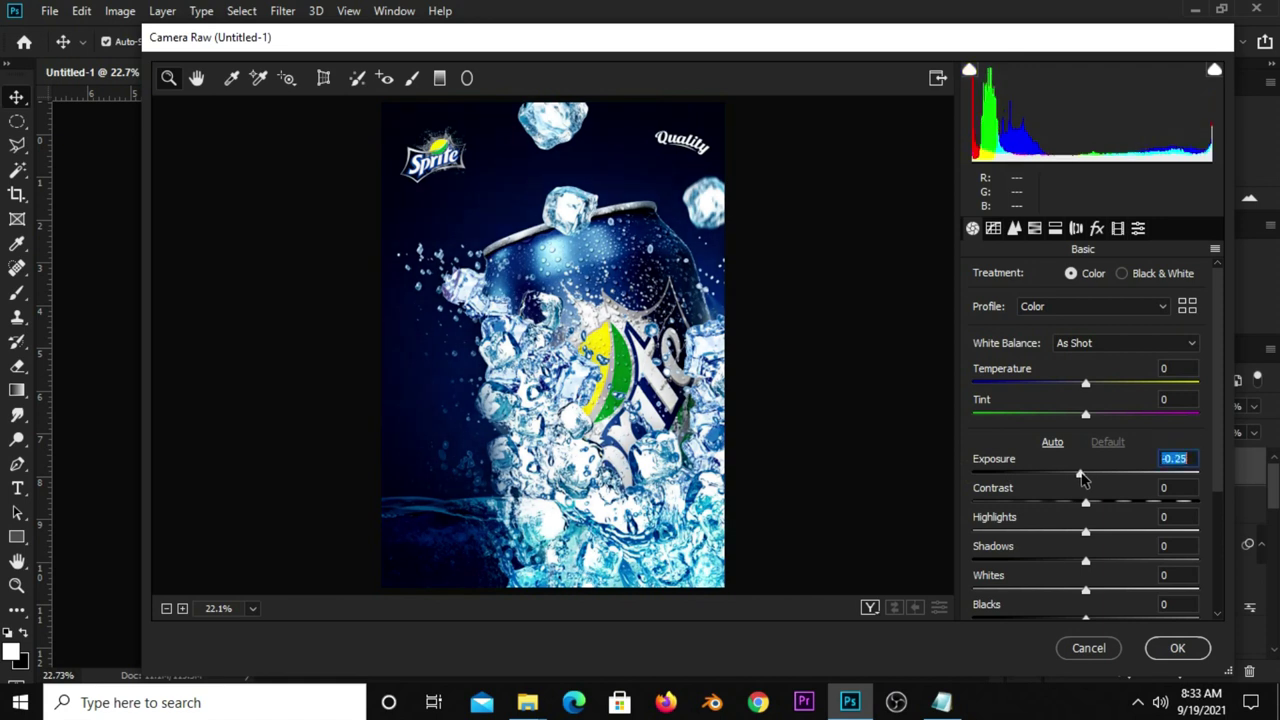
left_click_drag(1089, 509, 1096, 509)
left_click_drag(1099, 508, 1110, 510)
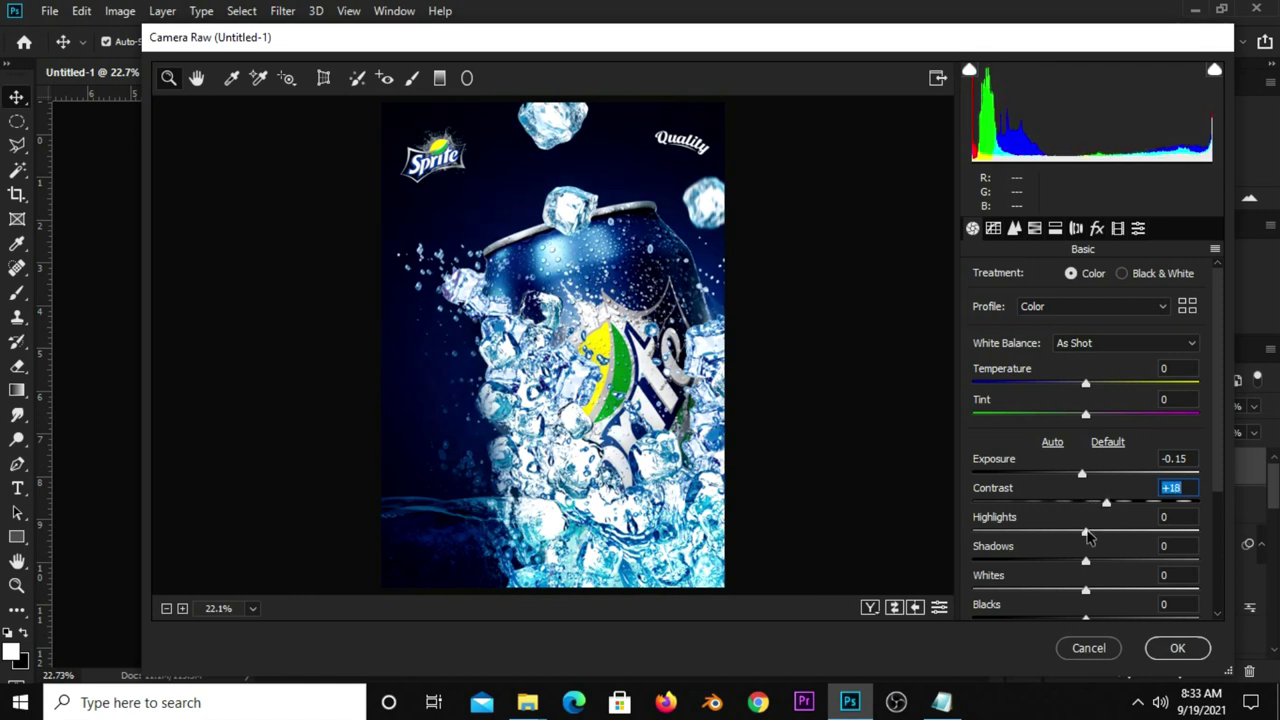
left_click_drag(1086, 533, 1097, 533)
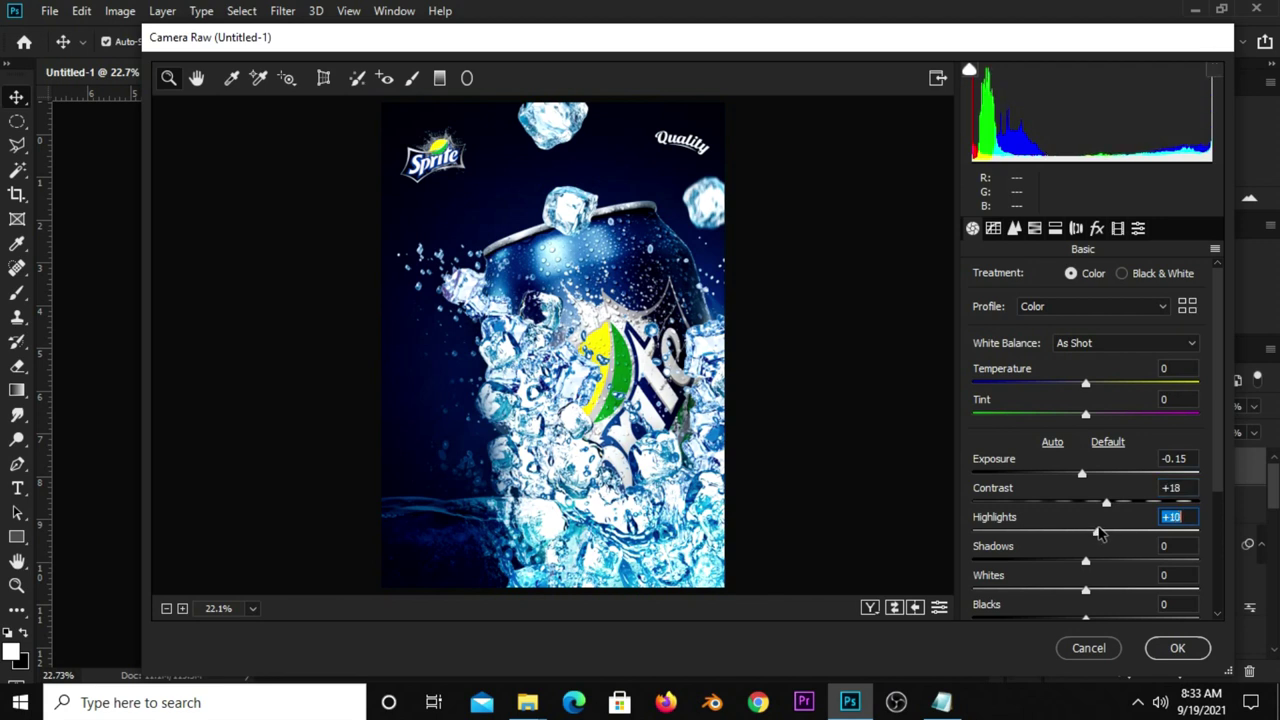
left_click_drag(1098, 537, 1102, 537)
Step: Set Shadows -8, Whites +3 and Blacks -5, then apply the Camera Raw grade
scroll(1150, 500, "down", 1)
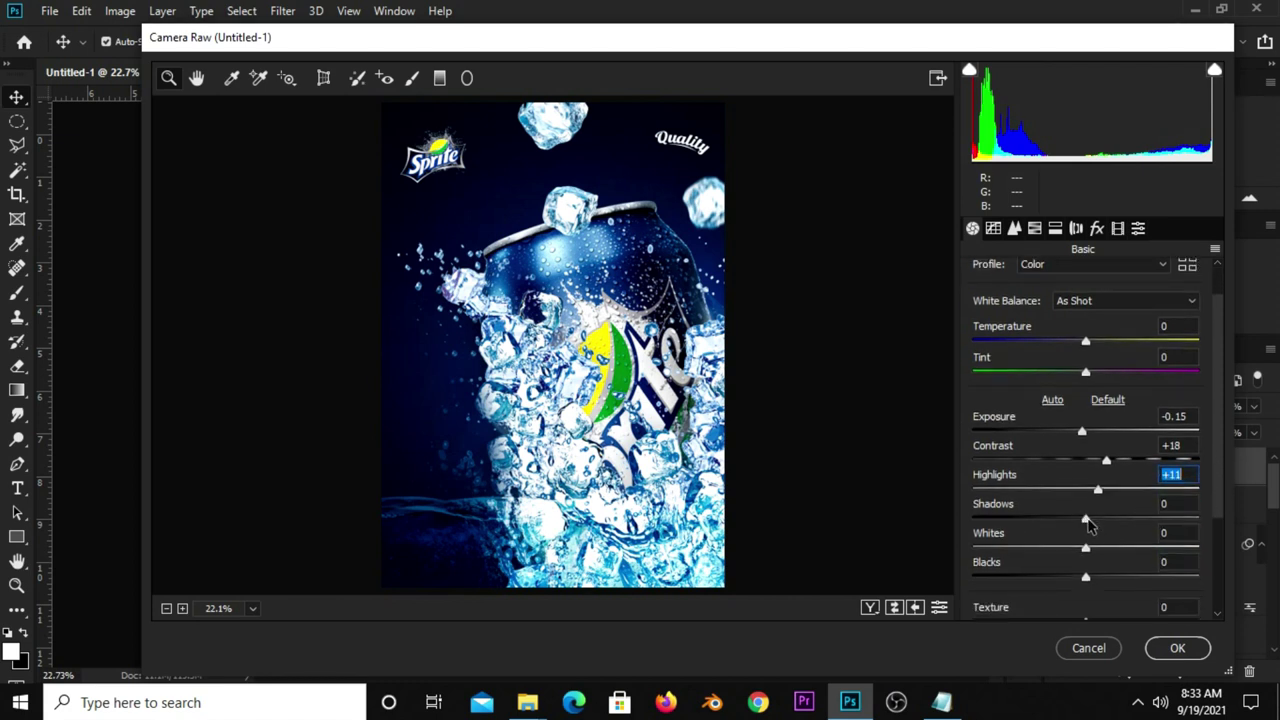
left_click_drag(1088, 520, 1076, 520)
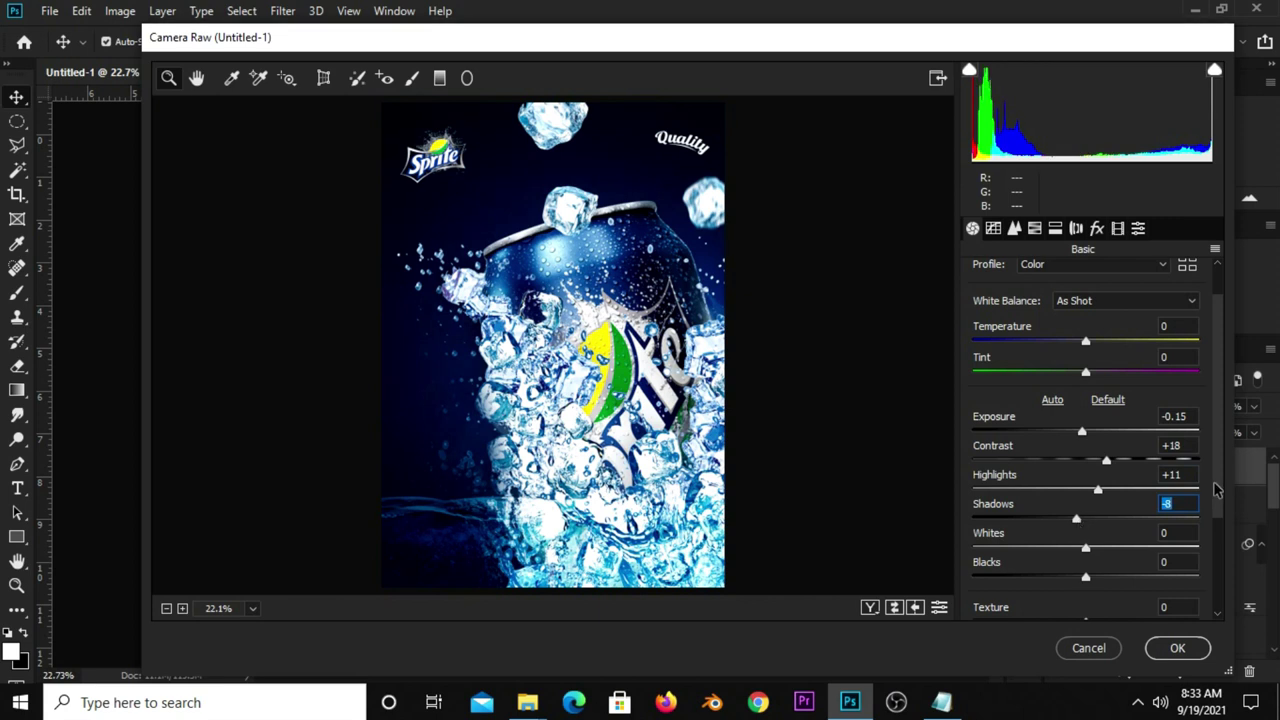
scroll(1216, 490, "down", 1)
scroll(1216, 490, "down", 1)
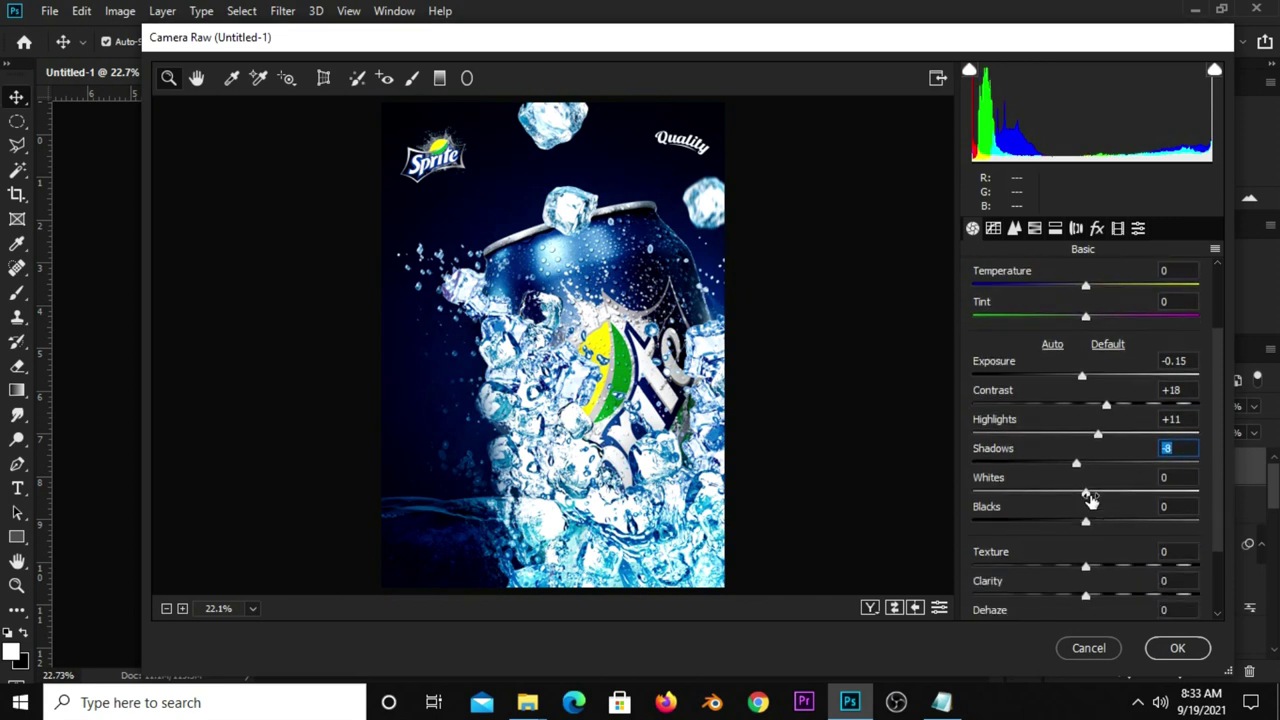
left_click_drag(1086, 490, 1090, 492)
left_click_drag(1088, 524, 1082, 524)
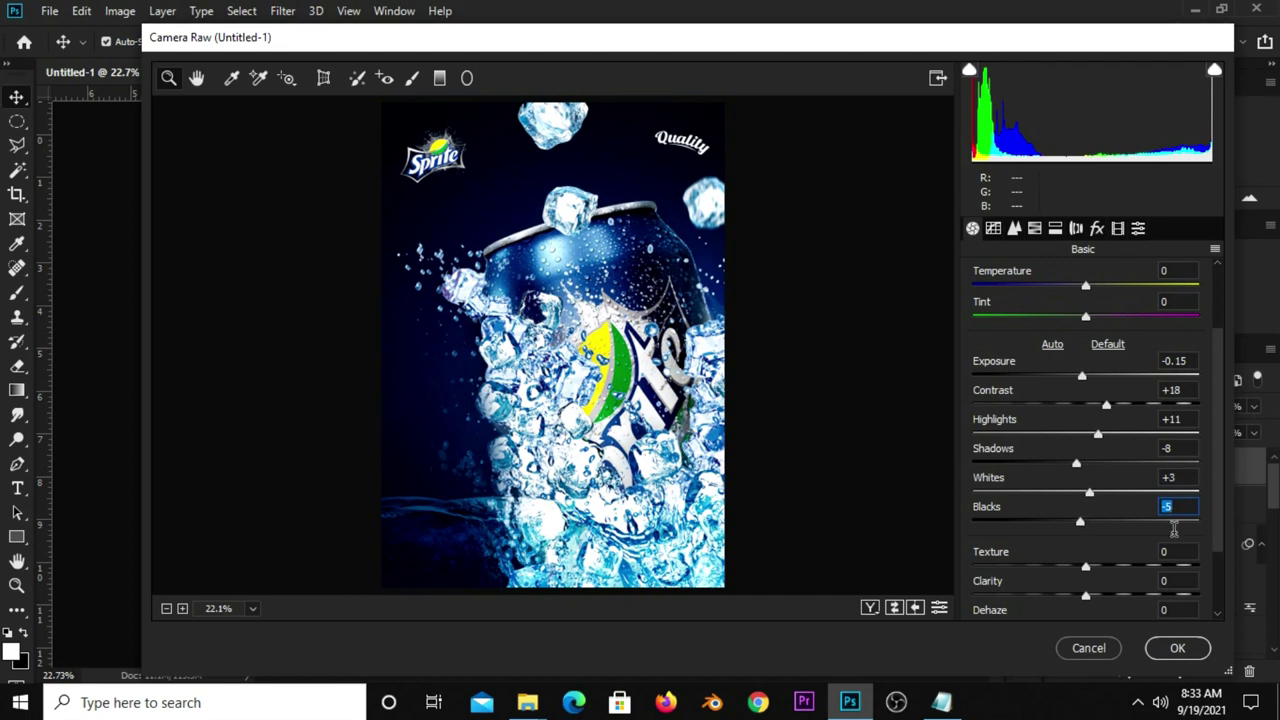
left_click(1177, 648)
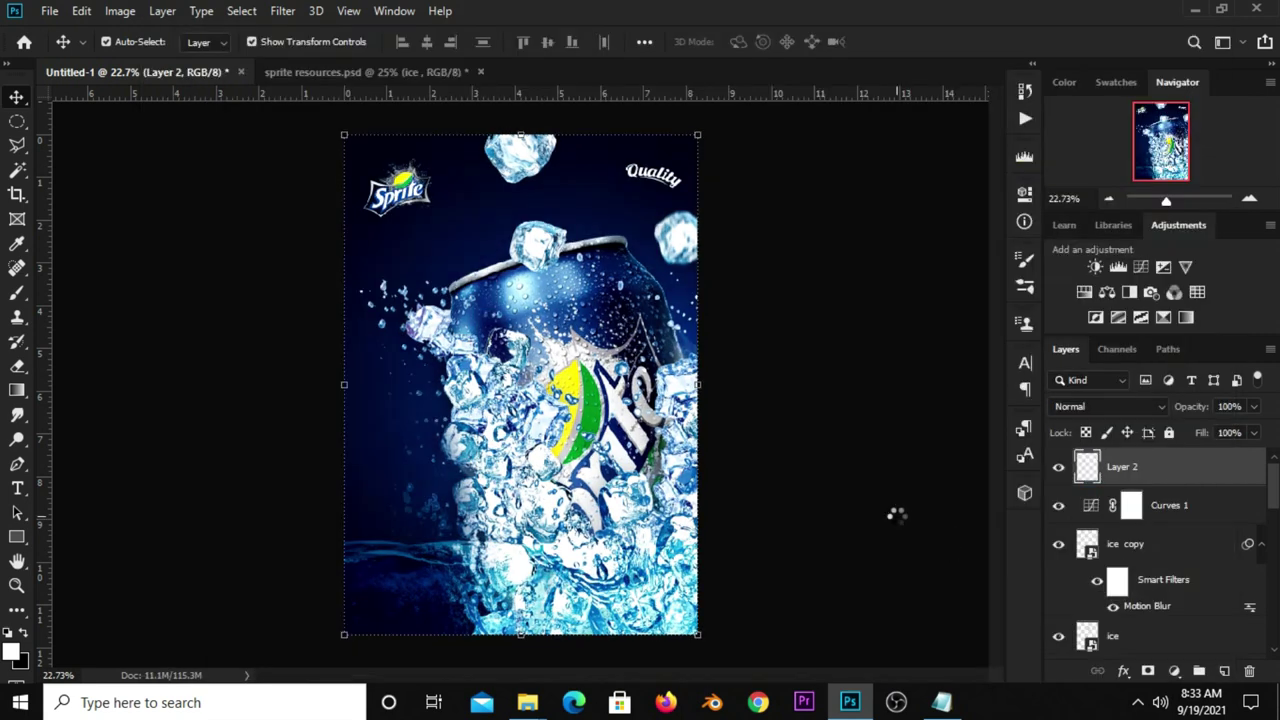
Step: On a new Layer 3, paint a large soft blue (#0d82be) brush dab at the left edge
left_click(1060, 467)
left_click(1060, 467)
left_click(940, 476)
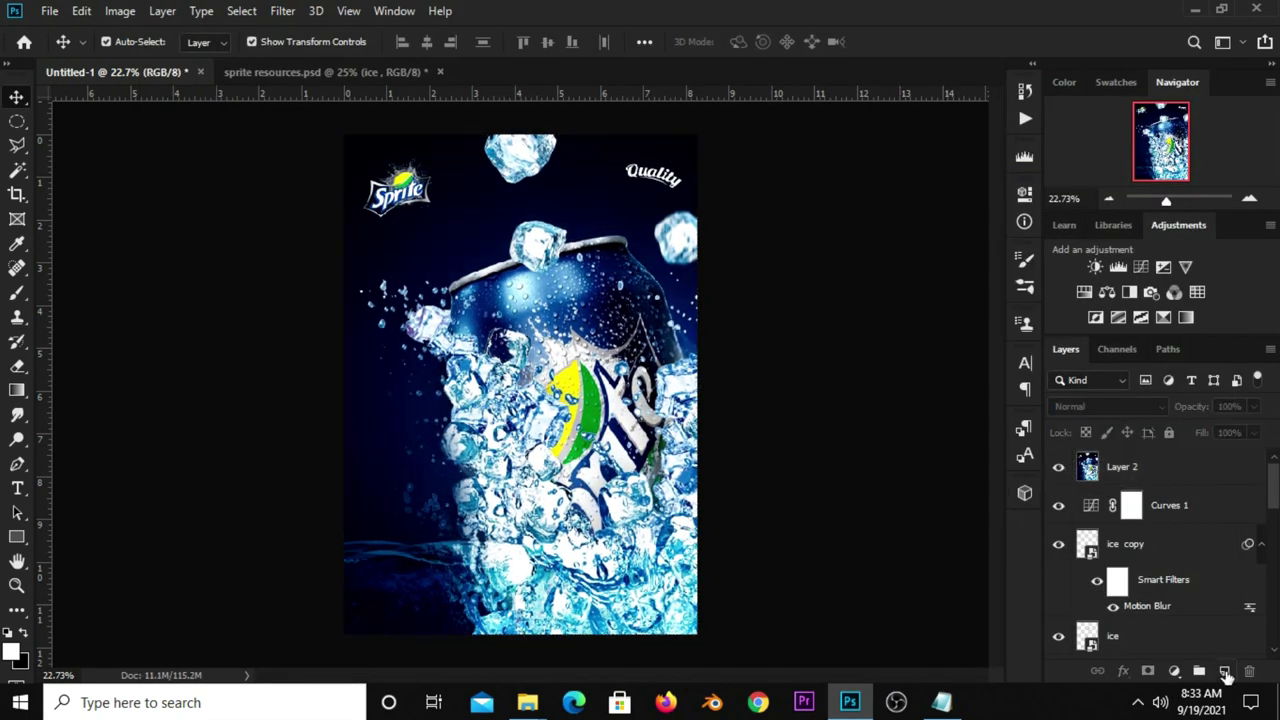
left_click(1224, 671)
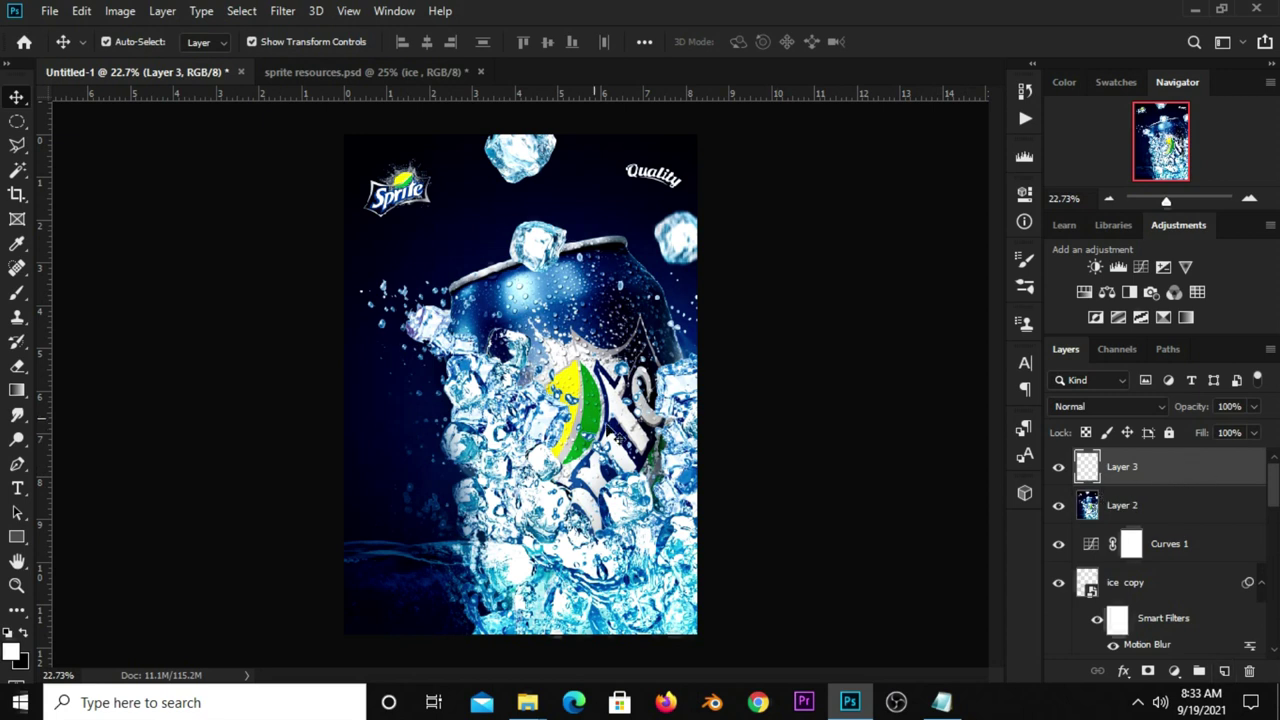
right_click(21, 302)
left_click(94, 292)
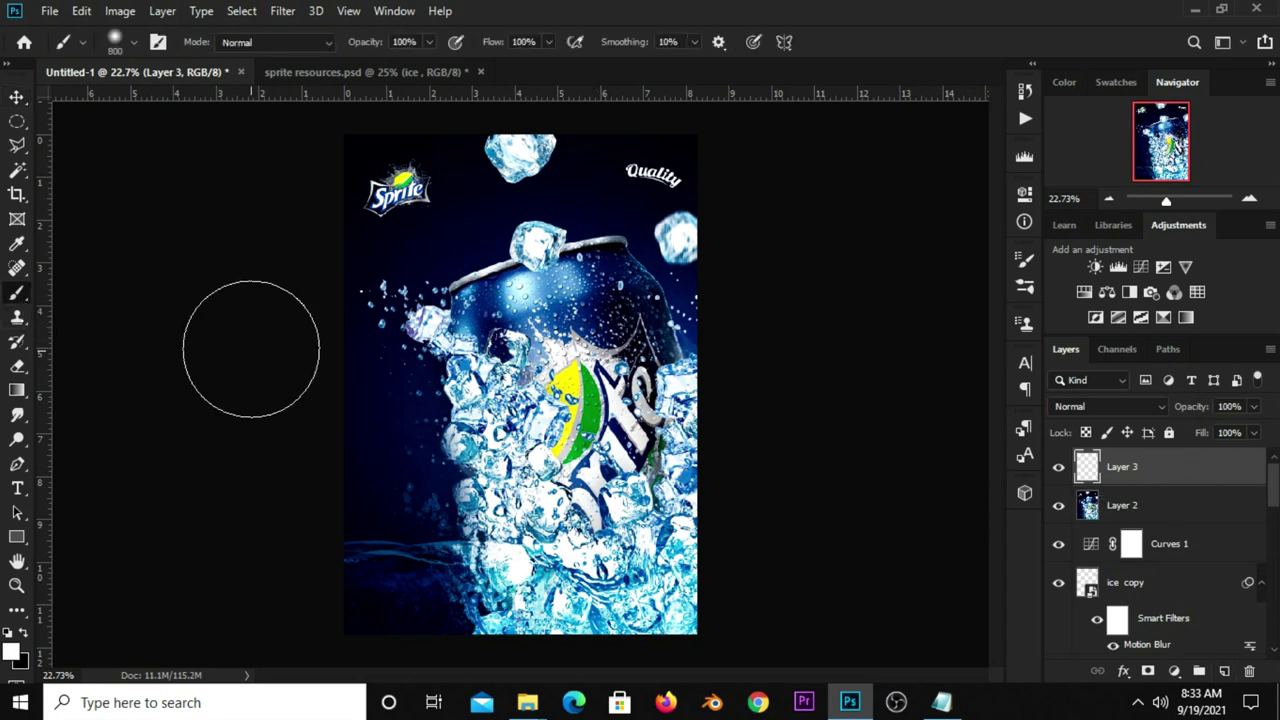
left_click(452, 453, "alt")
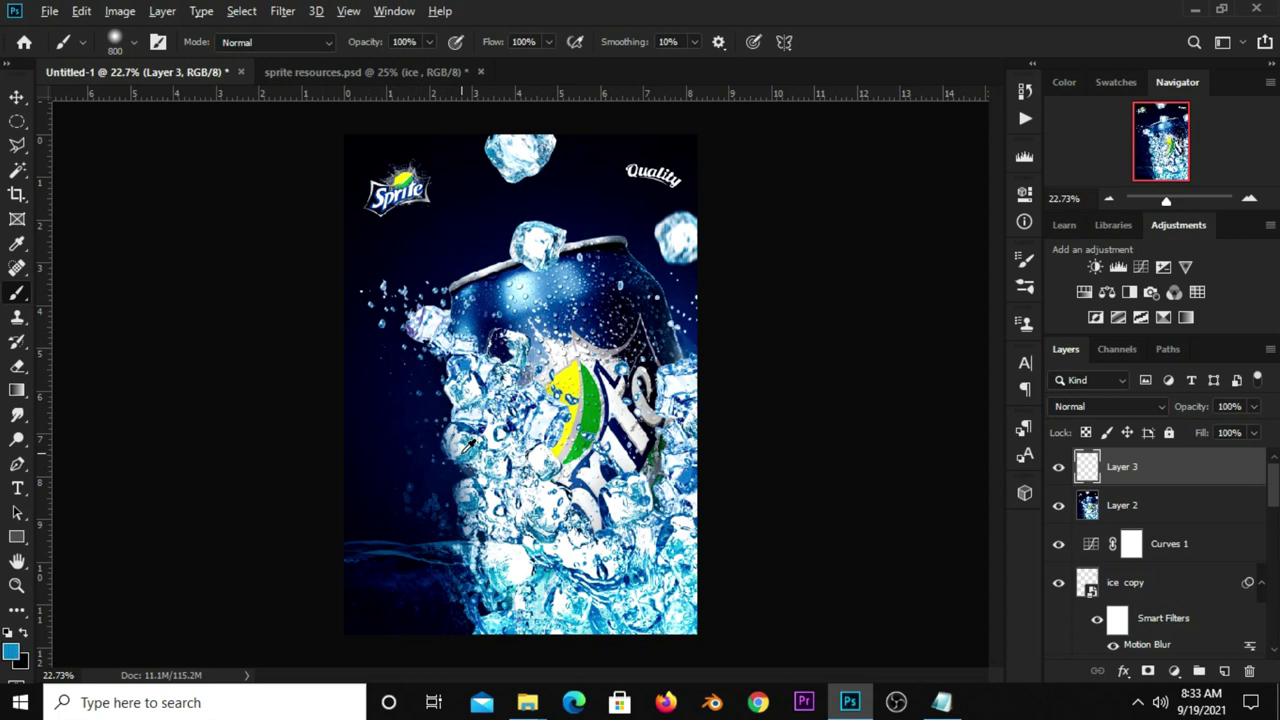
left_click(12, 652)
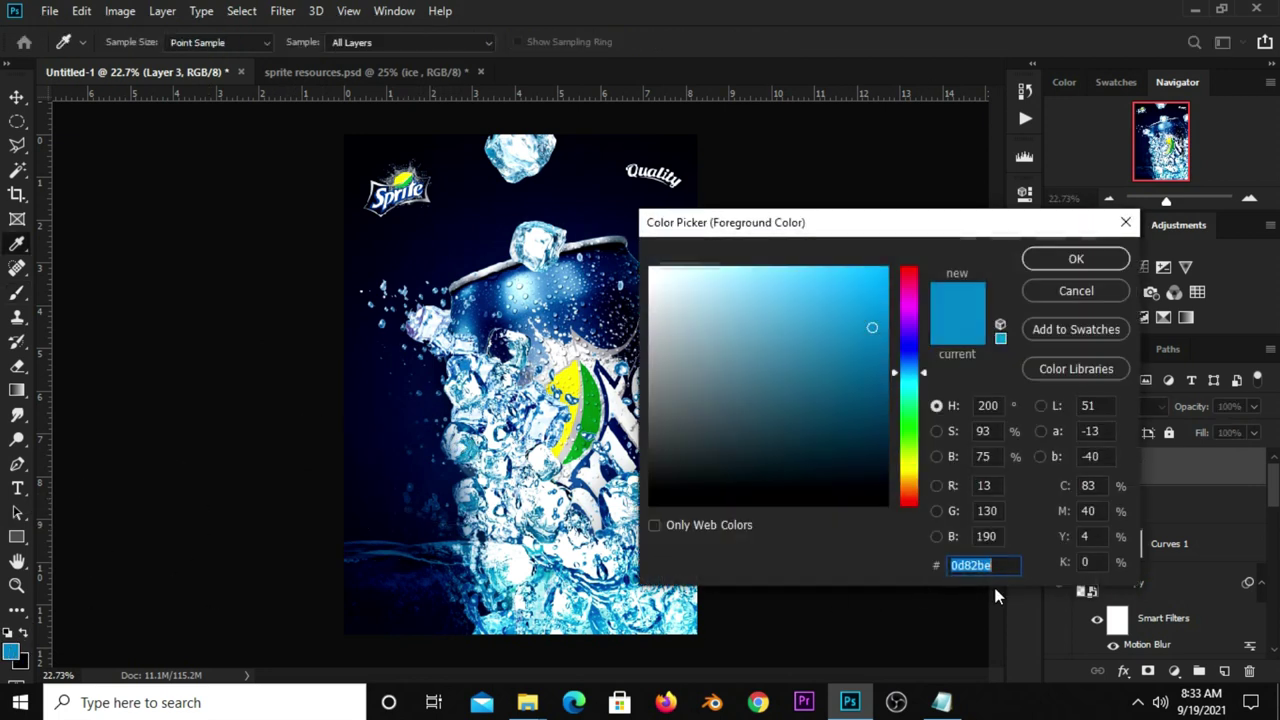
left_click(1060, 260)
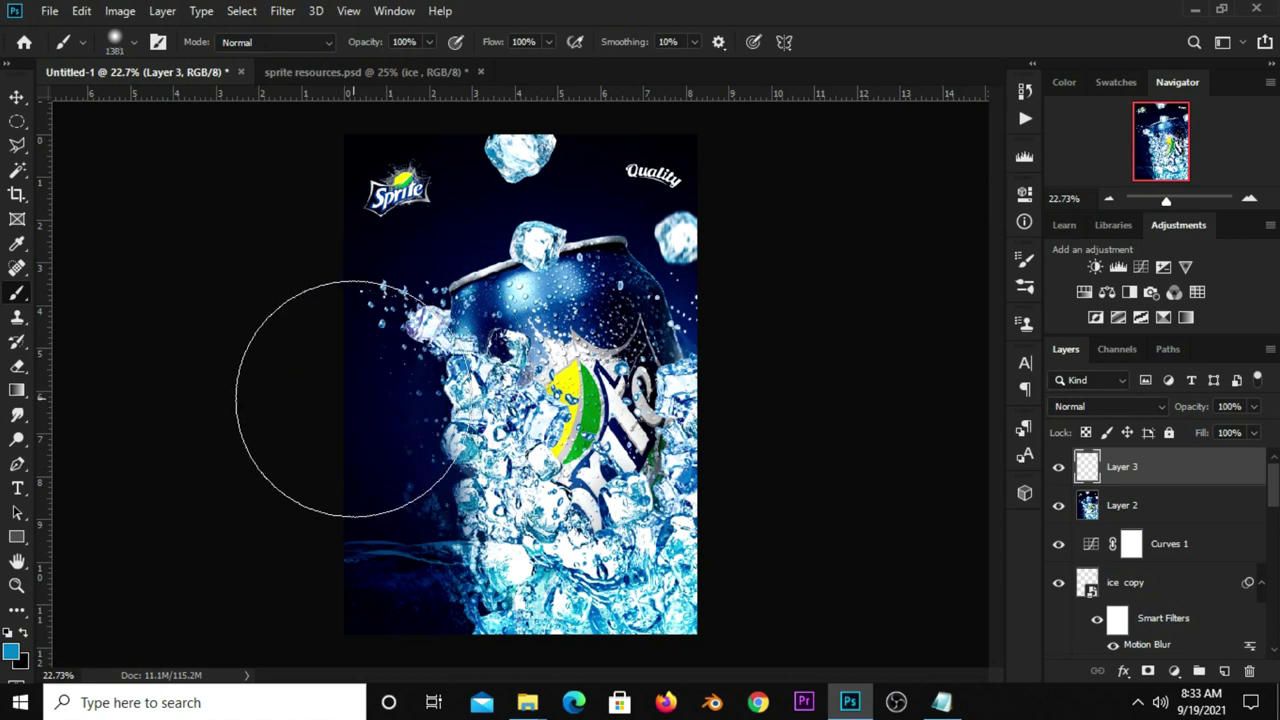
left_click(347, 412)
Step: Free-transform the blue glow to enlarge it across the poster's left side
key("v")
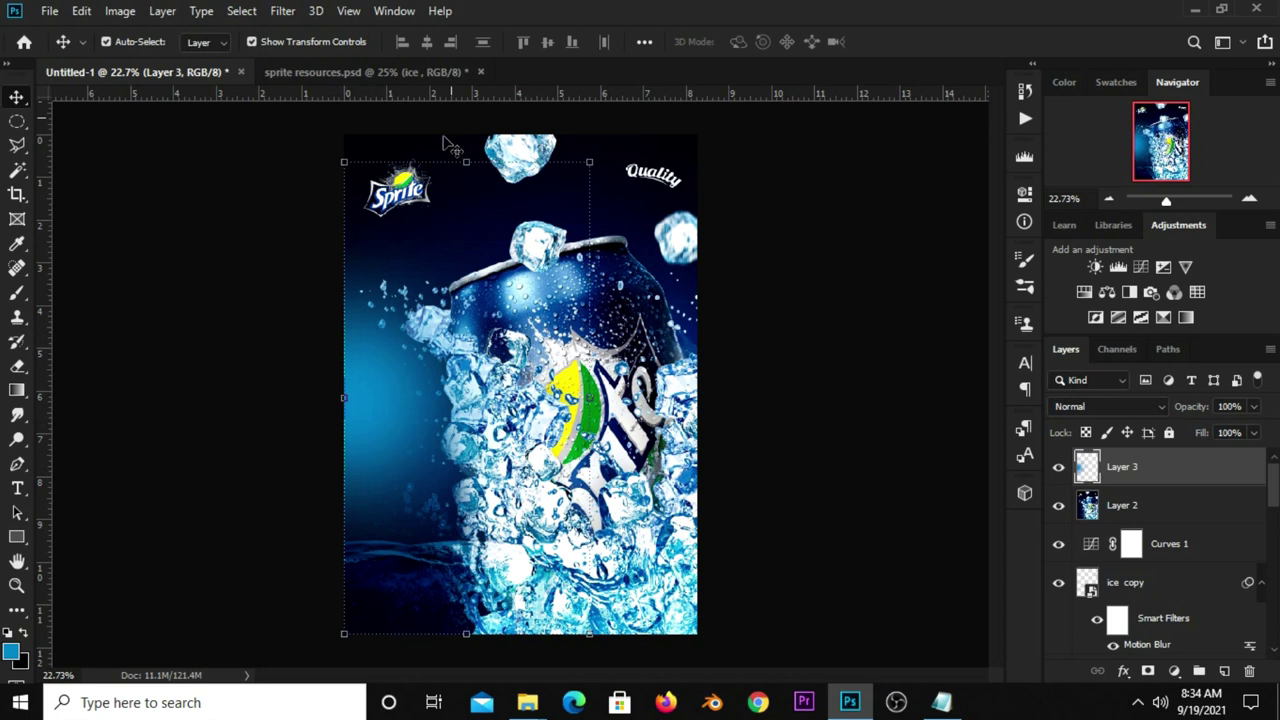
left_click(458, 152)
left_click_drag(466, 633, 465, 655)
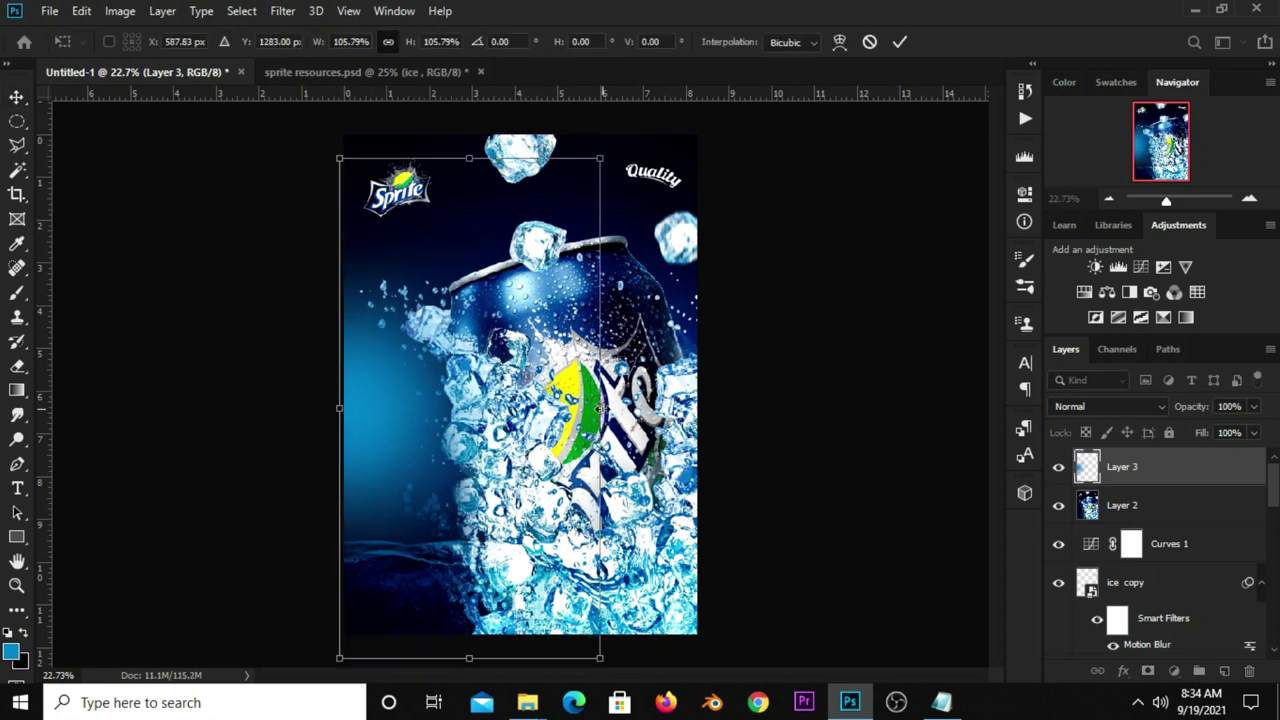
left_click_drag(600, 408, 670, 410)
left_click(900, 42)
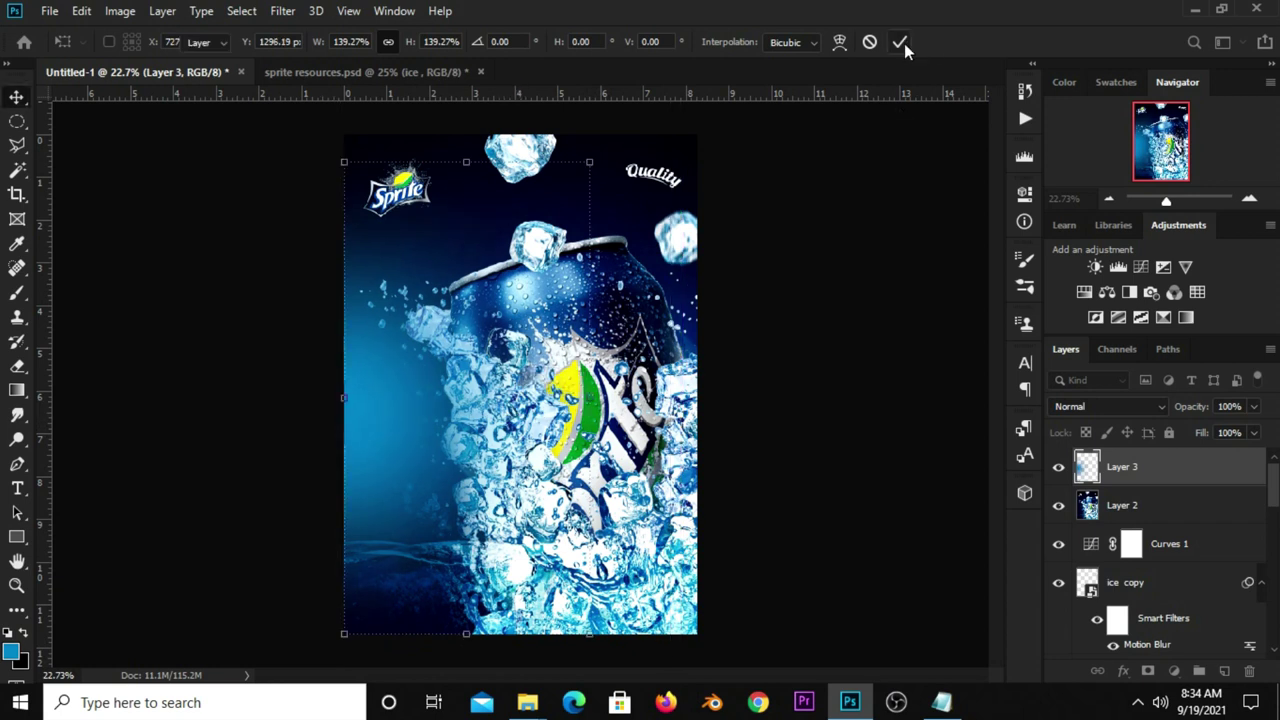
Step: Set the glow layer to Soft Light blend mode at about 75% opacity
left_click(1120, 408)
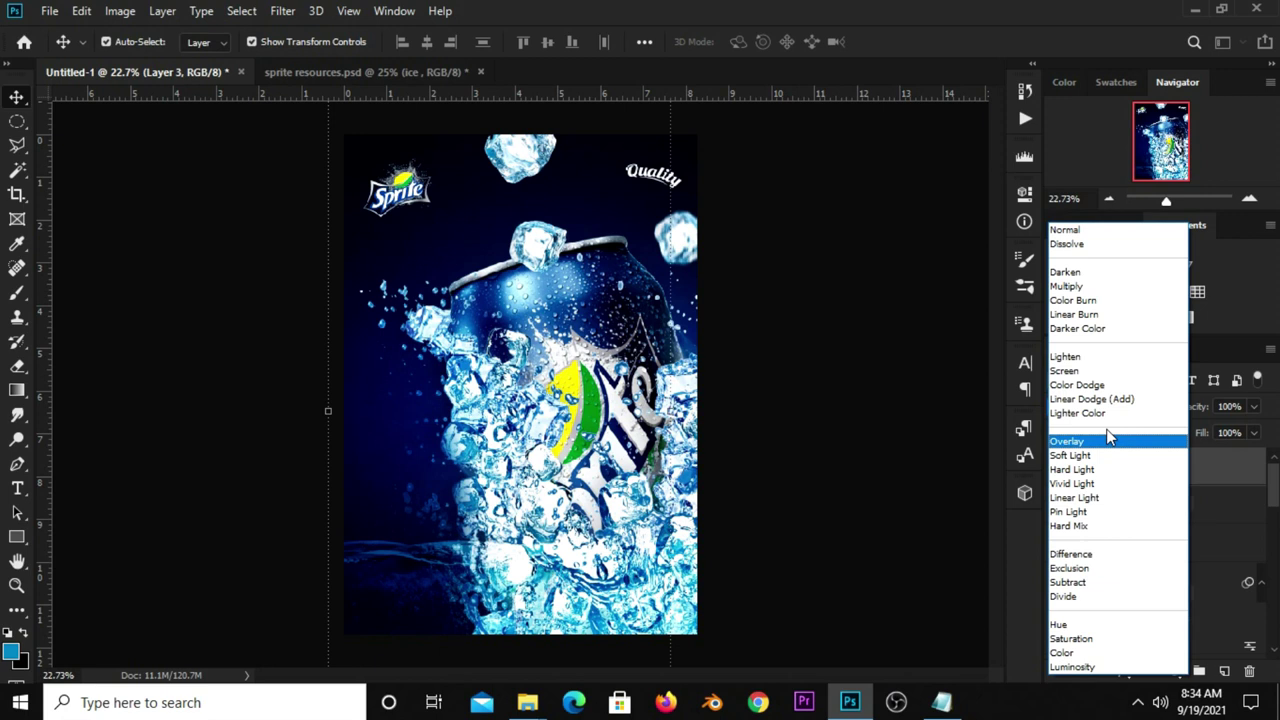
left_click(1108, 455)
left_click(1253, 406)
left_click_drag(1243, 436, 1237, 438)
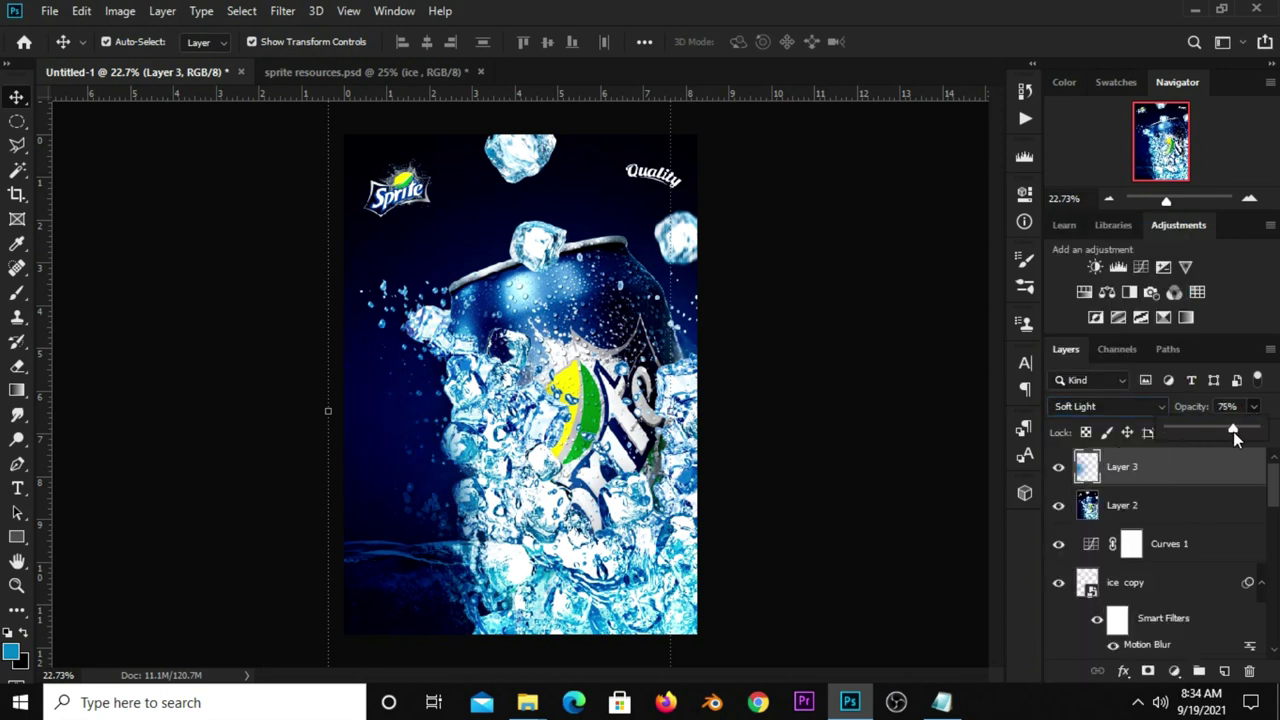
left_click(850, 488)
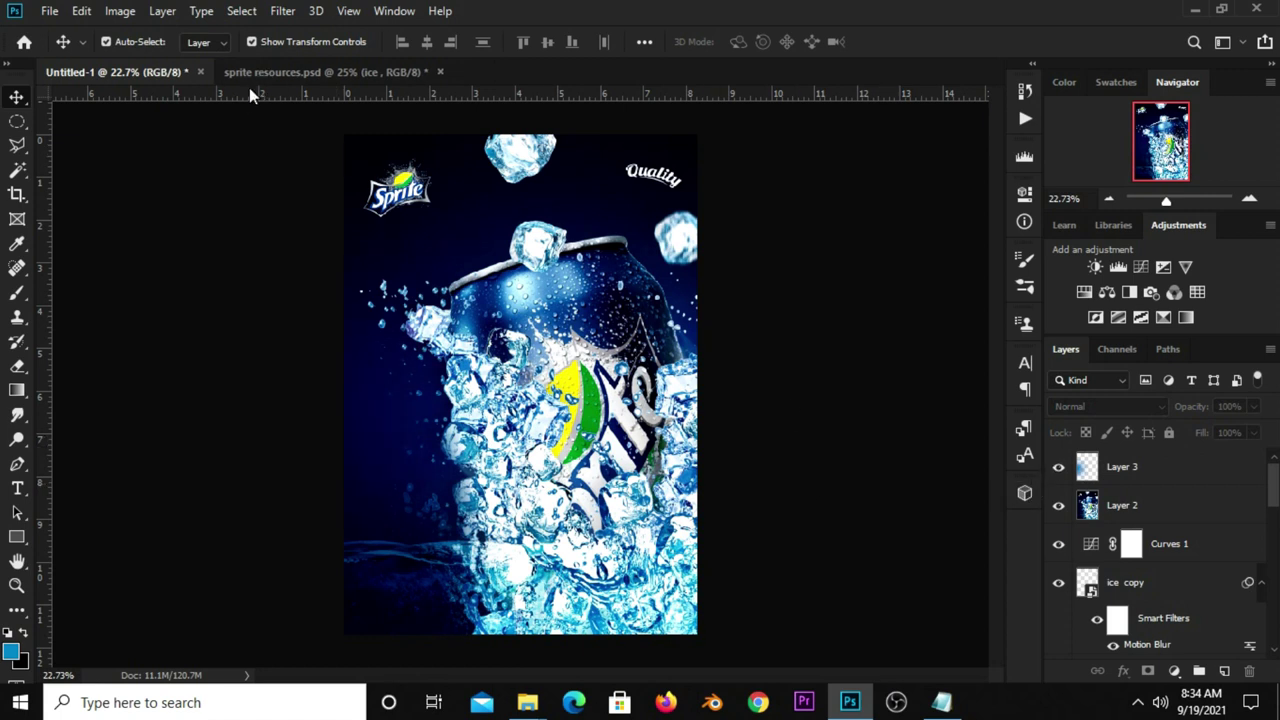
Step: Show maxresdefault (1) in sprite resources.psd and drag it into the Untitled-1 poster
left_click(285, 73)
left_click(795, 300)
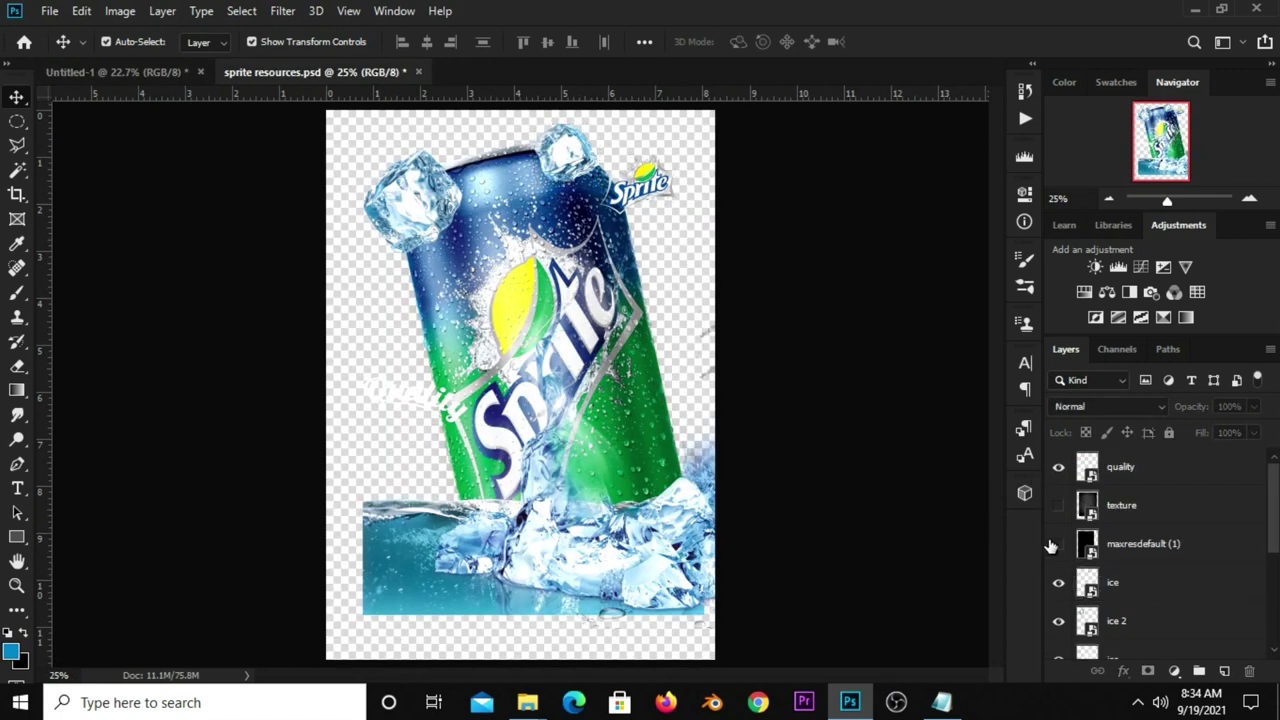
left_click(1058, 543)
left_click(450, 525)
left_click_drag(450, 525, 463, 525)
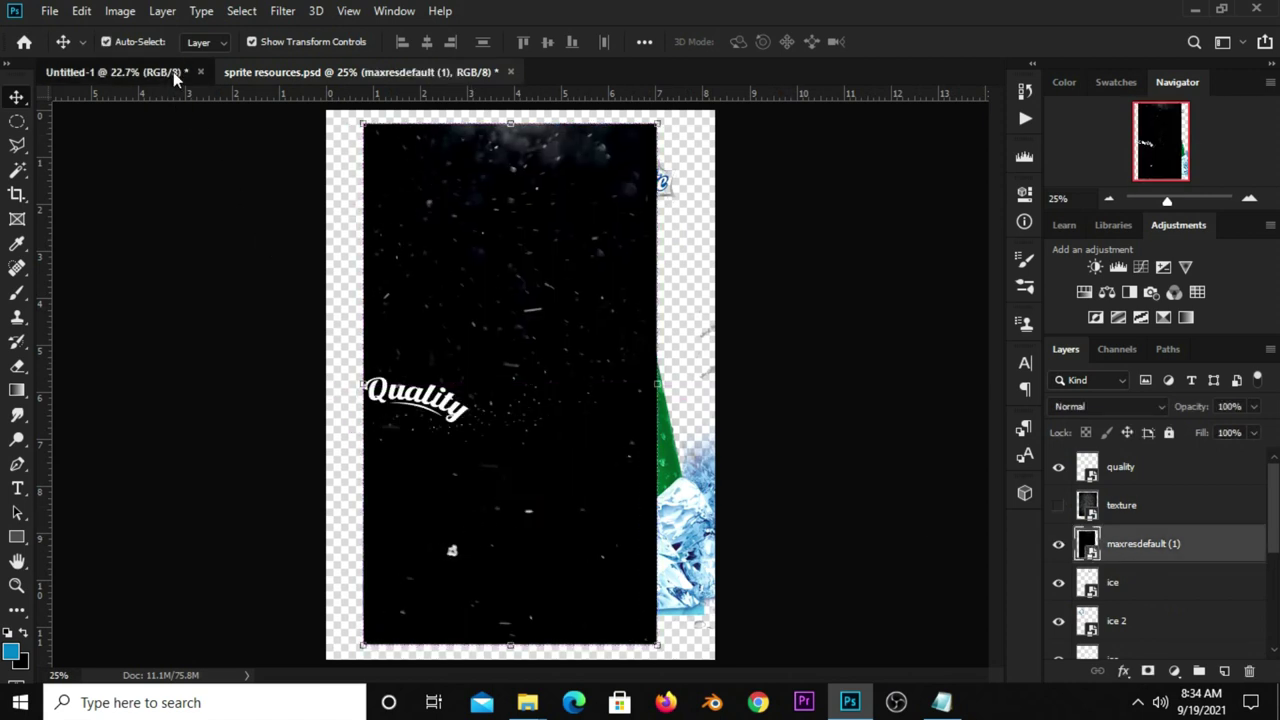
left_click_drag(190, 125, 438, 240)
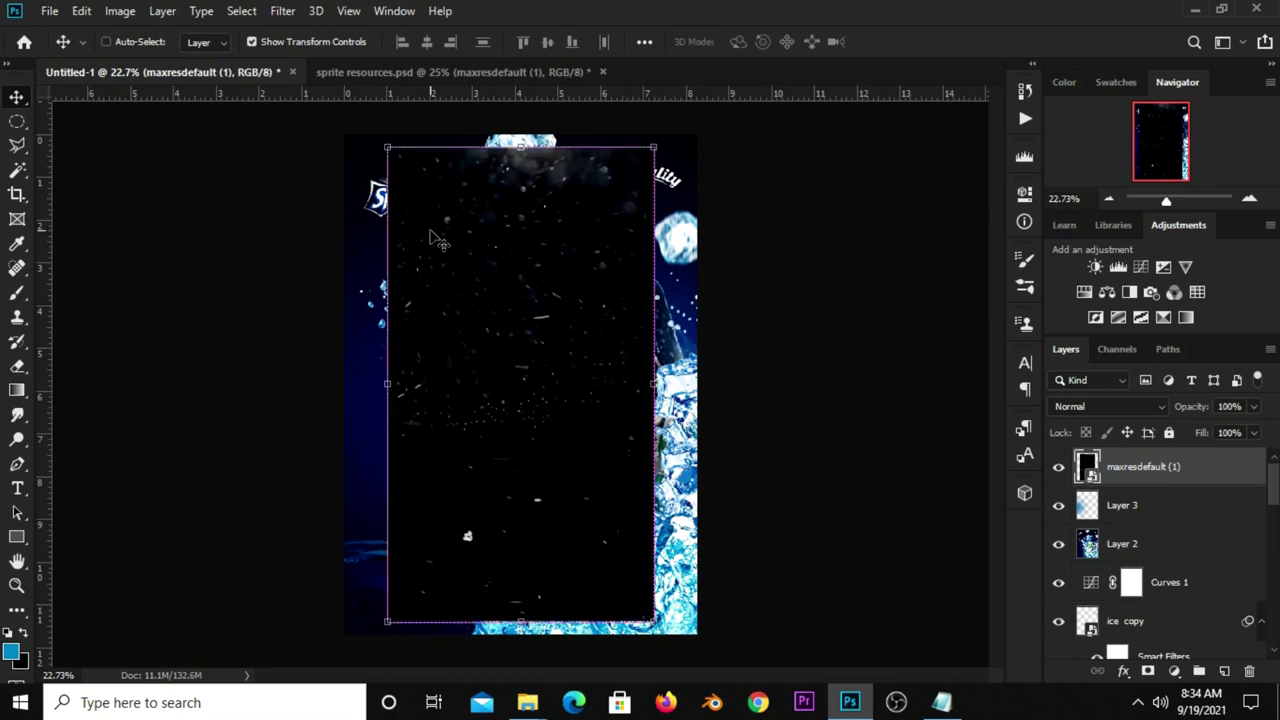
Step: Free-transform the particle image to scale and position it over the whole canvas
key("ctrl+t")
left_click_drag(520, 147, 520, 110)
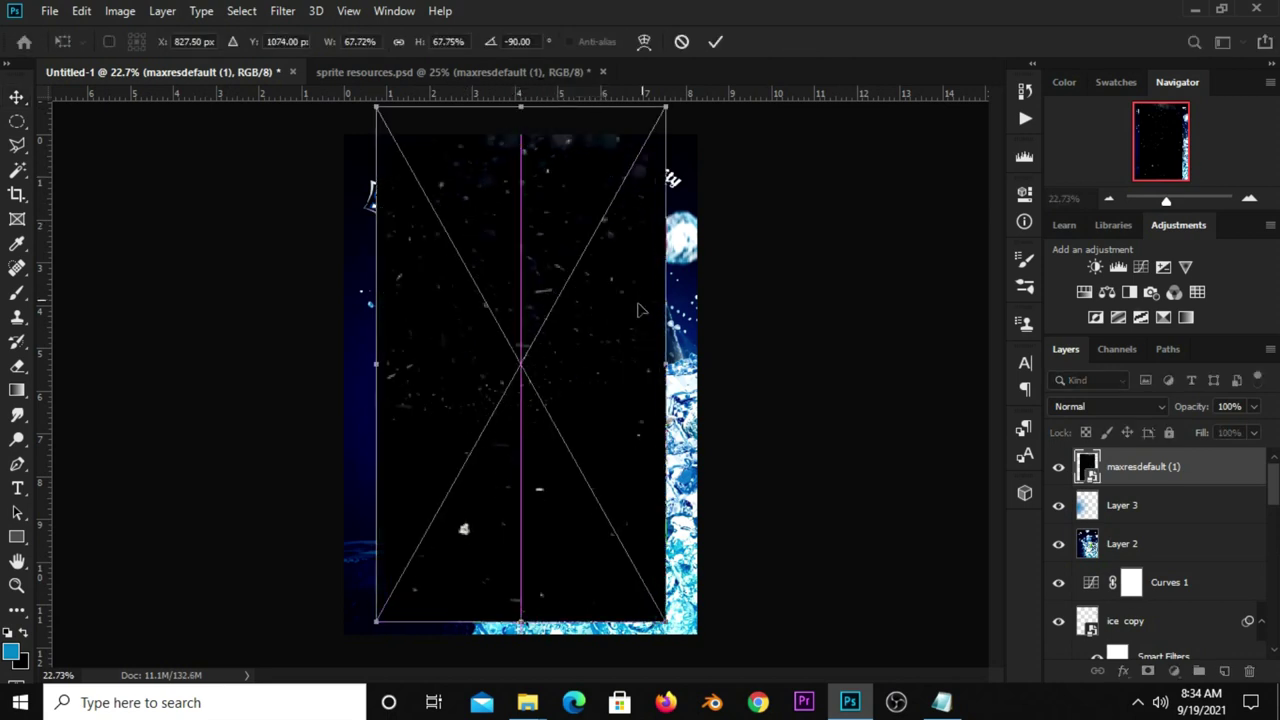
left_click_drag(666, 364, 724, 364)
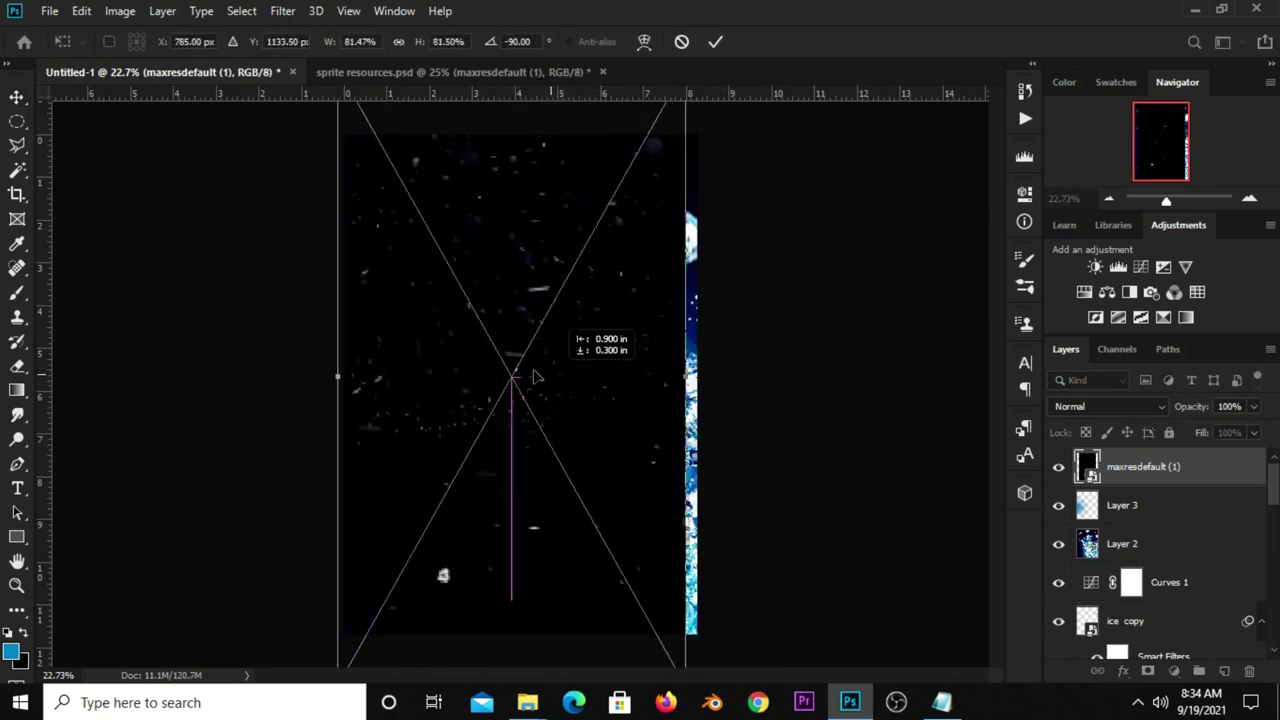
left_click_drag(615, 370, 567, 384)
left_click_drag(681, 376, 723, 374)
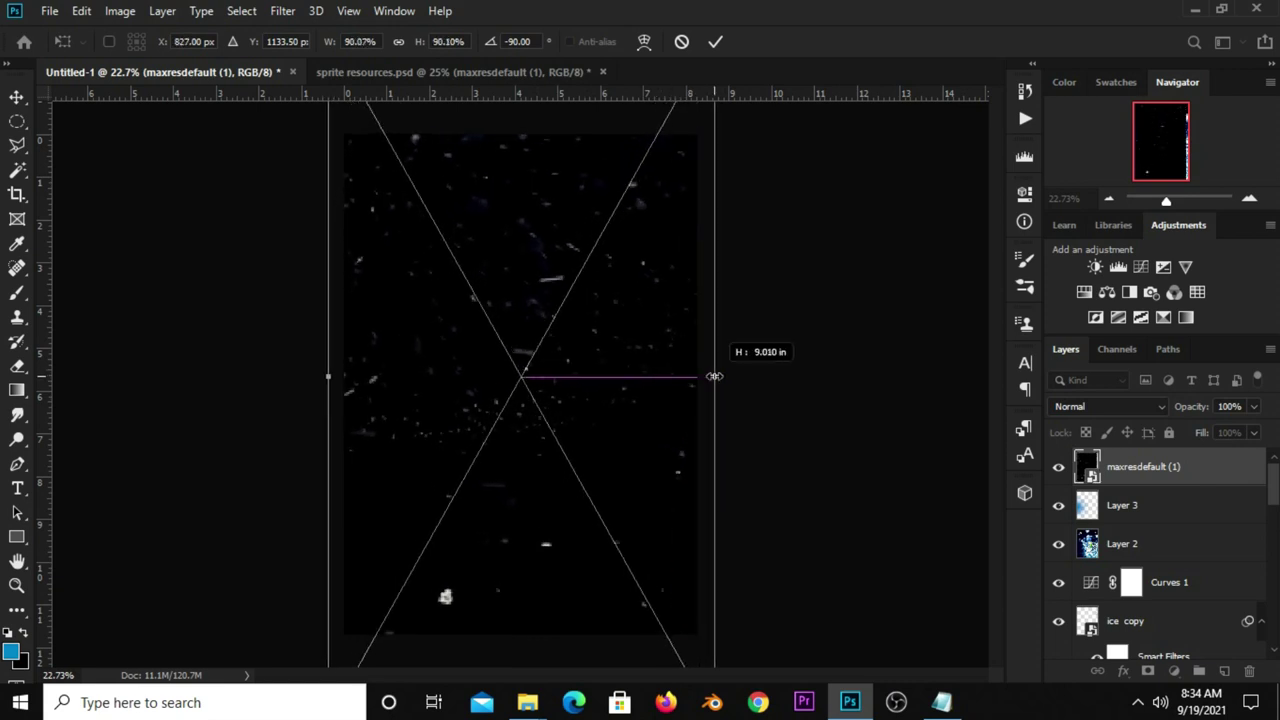
left_click_drag(629, 363, 627, 386)
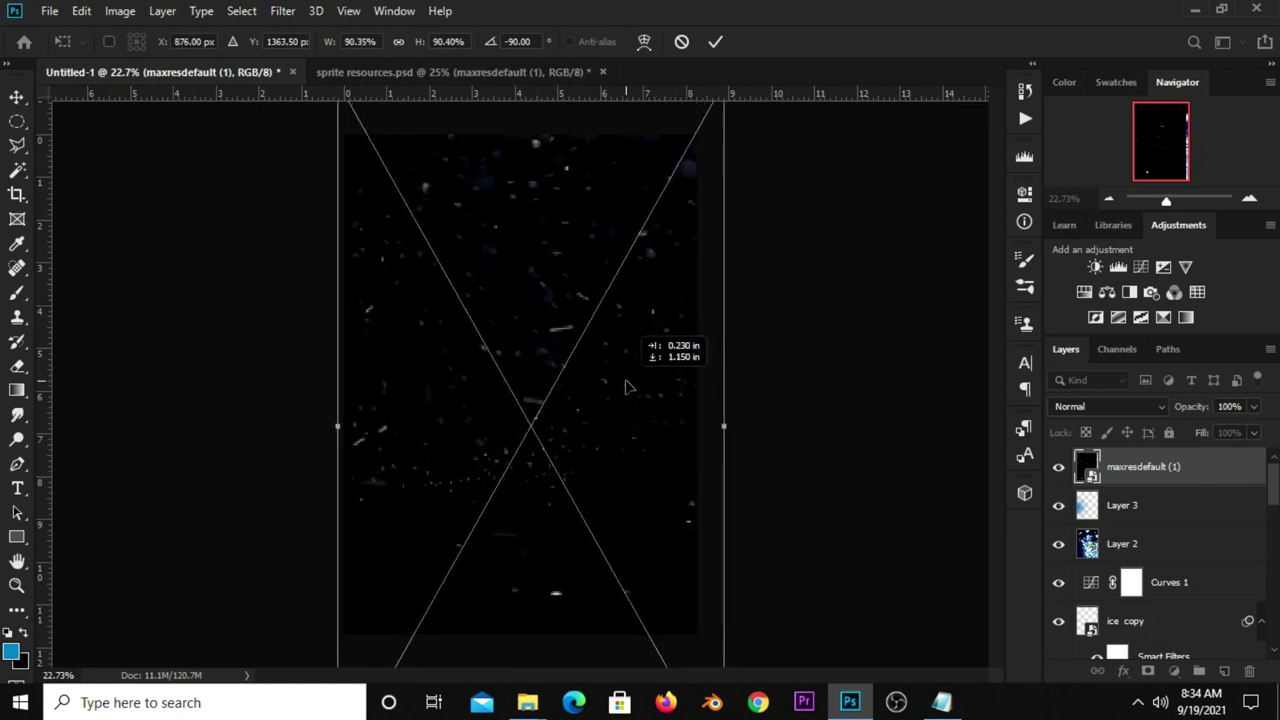
left_click(715, 41)
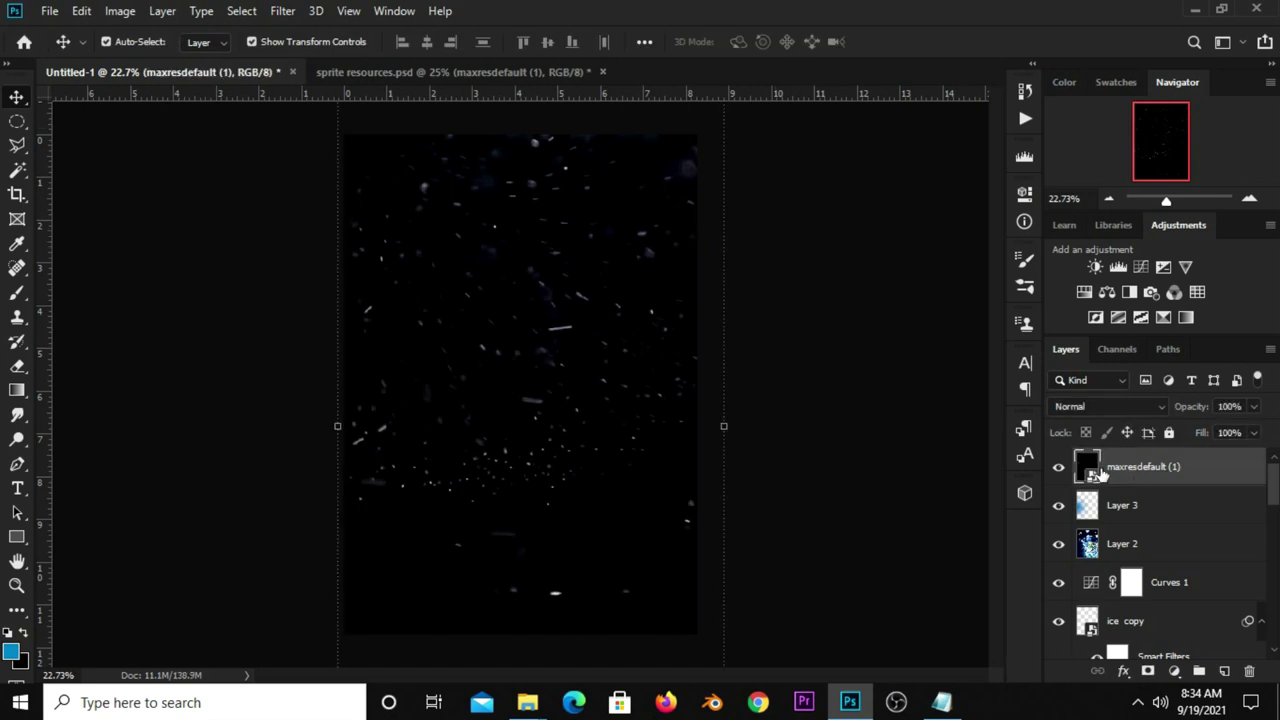
Step: Set the particle layer's blend mode to Screen
left_click(1059, 467)
left_click(1059, 467)
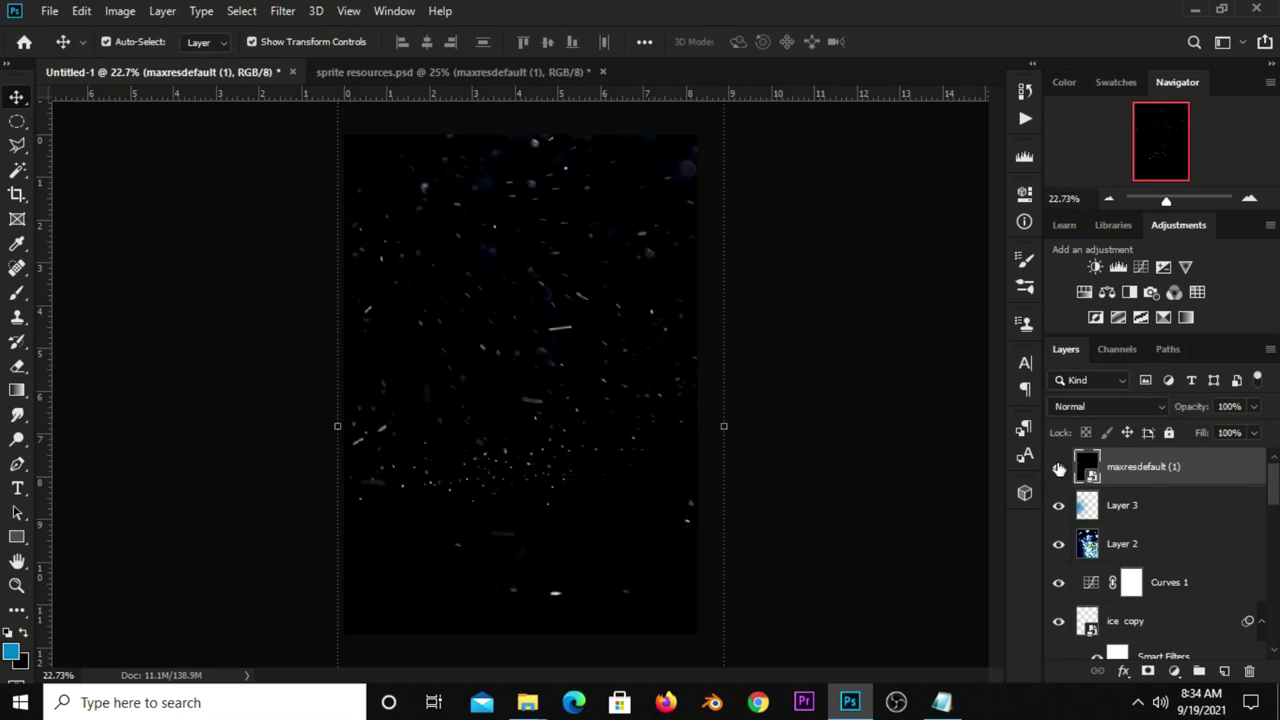
left_click(1075, 408)
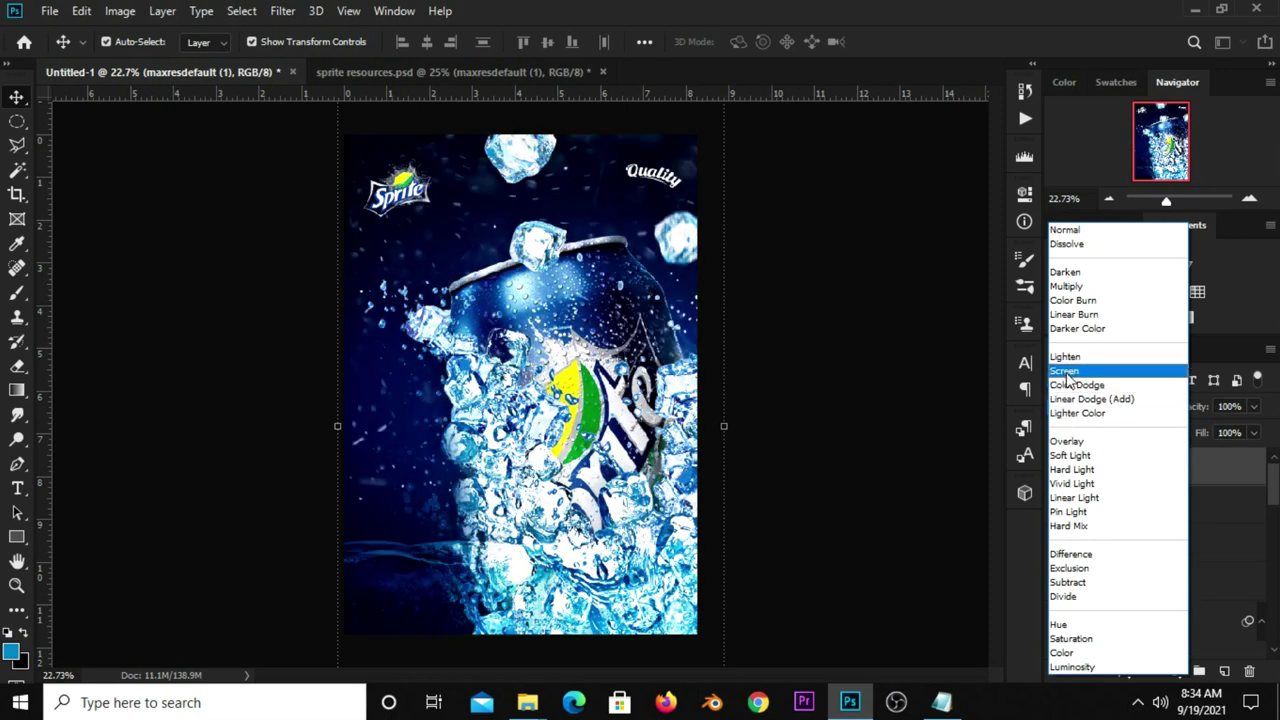
left_click(1066, 374)
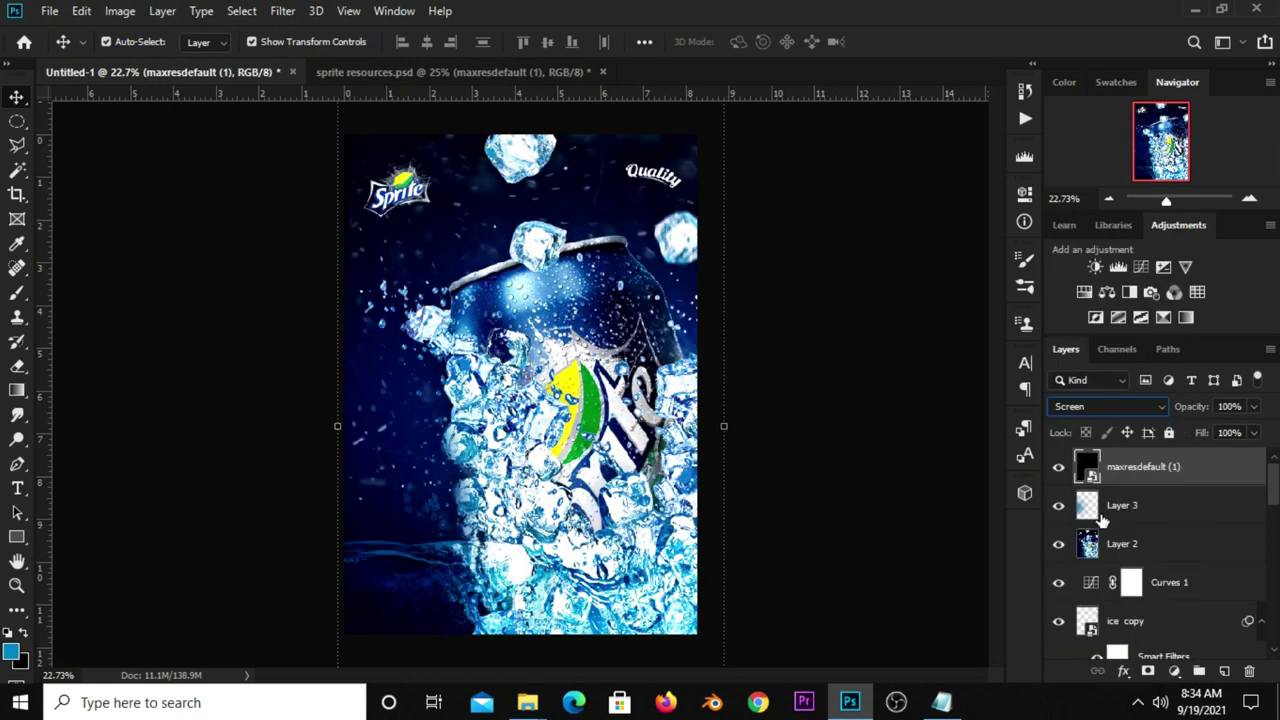
left_click(1174, 671)
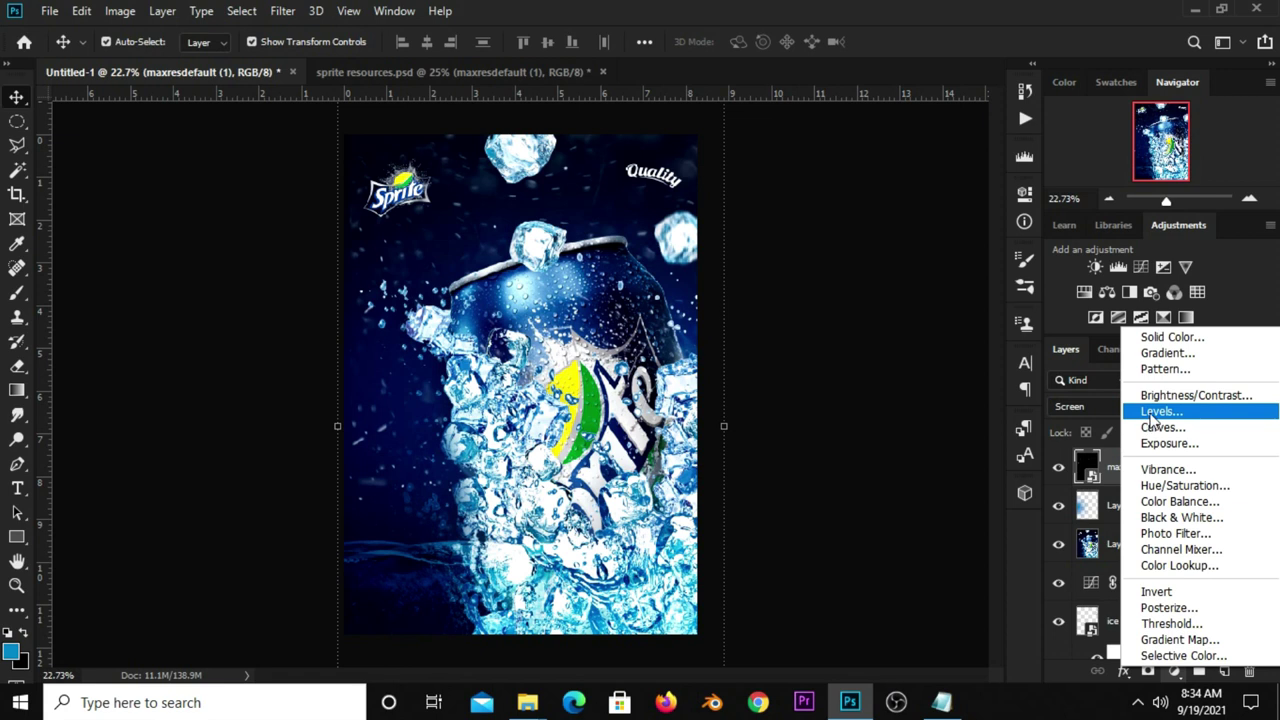
Step: Add a Levels layer clipped to maxresdefault (1), black input 45, output white about 217
left_click(1150, 414)
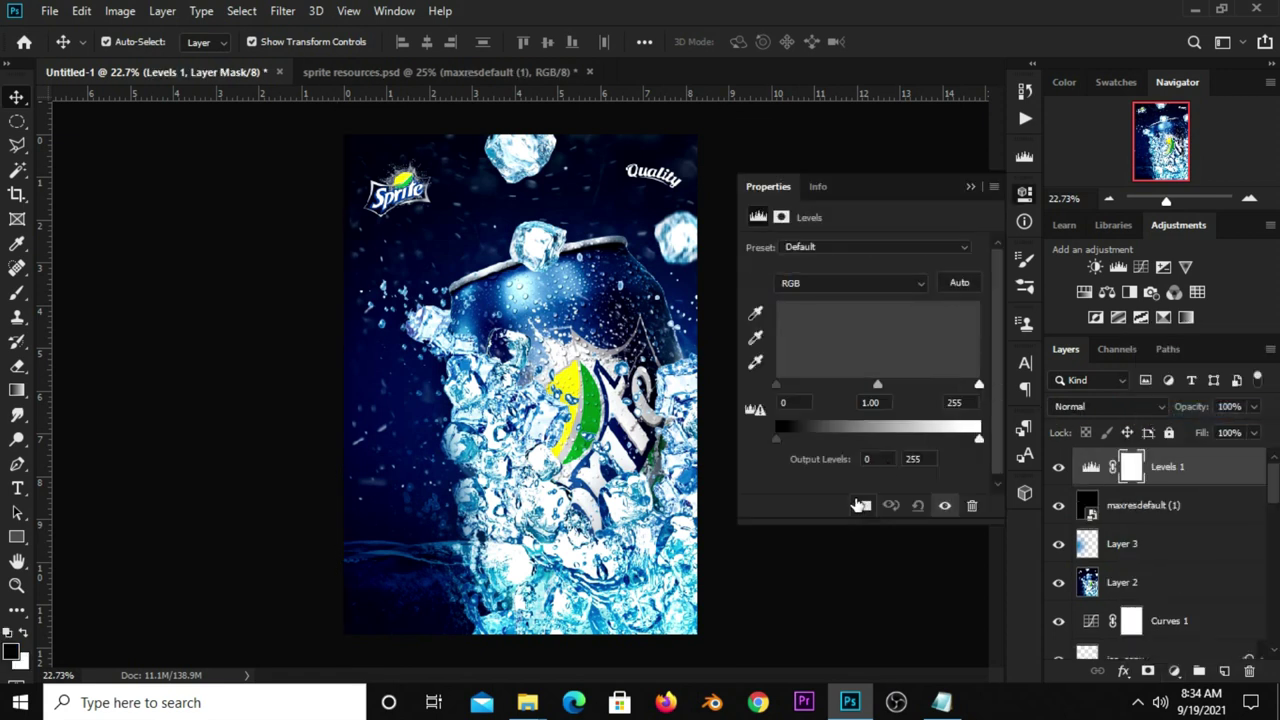
left_click(860, 507)
left_click_drag(779, 383, 789, 383)
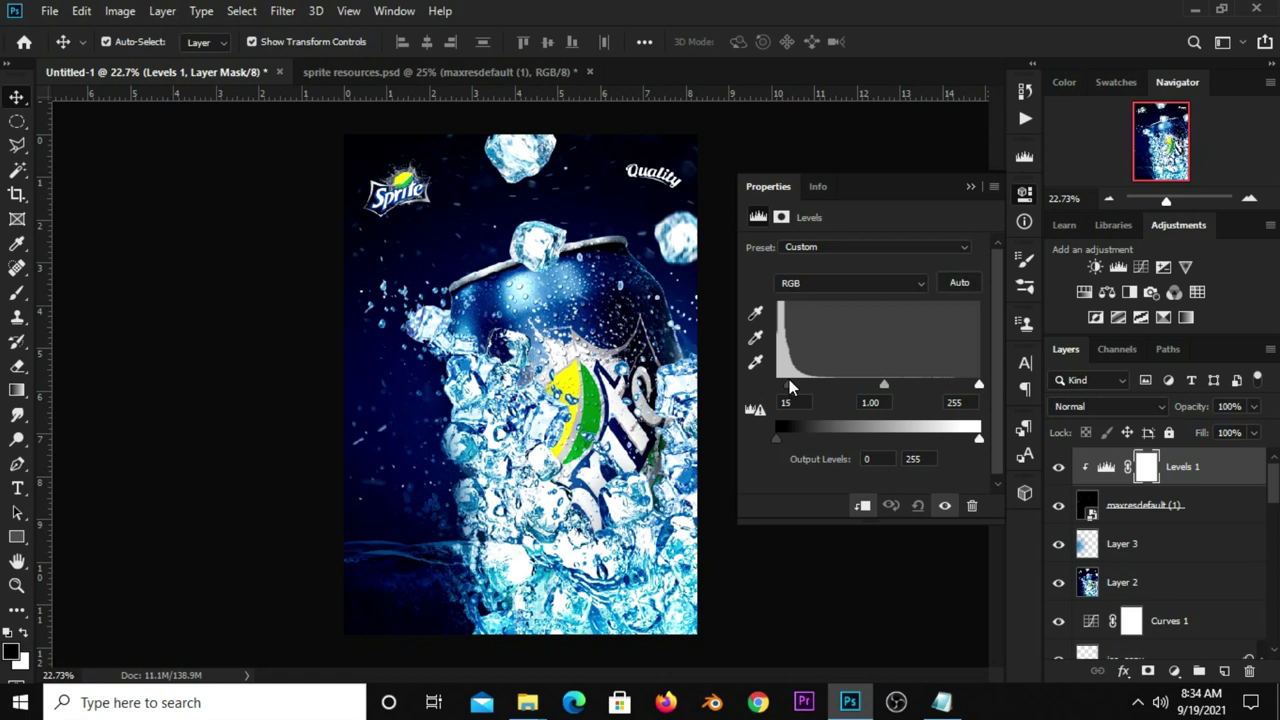
left_click_drag(796, 382, 793, 383)
left_click_drag(790, 379, 812, 375)
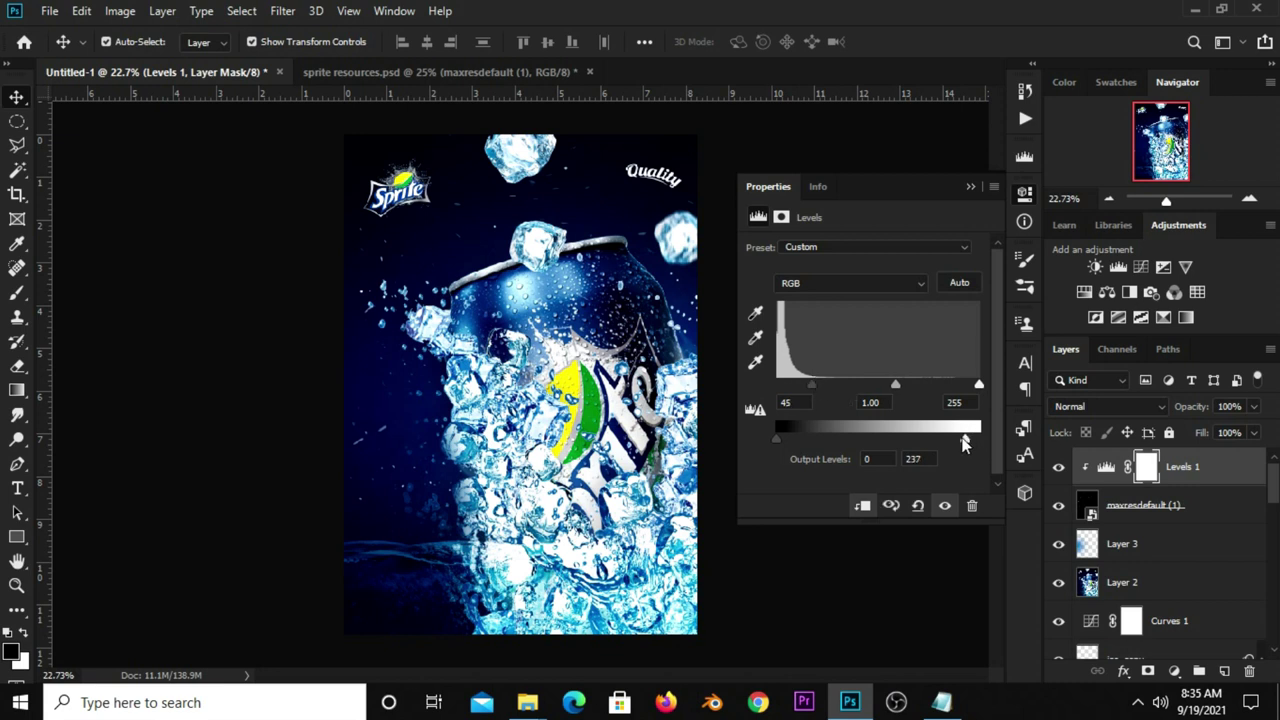
left_click_drag(960, 443, 952, 444)
left_click(971, 186)
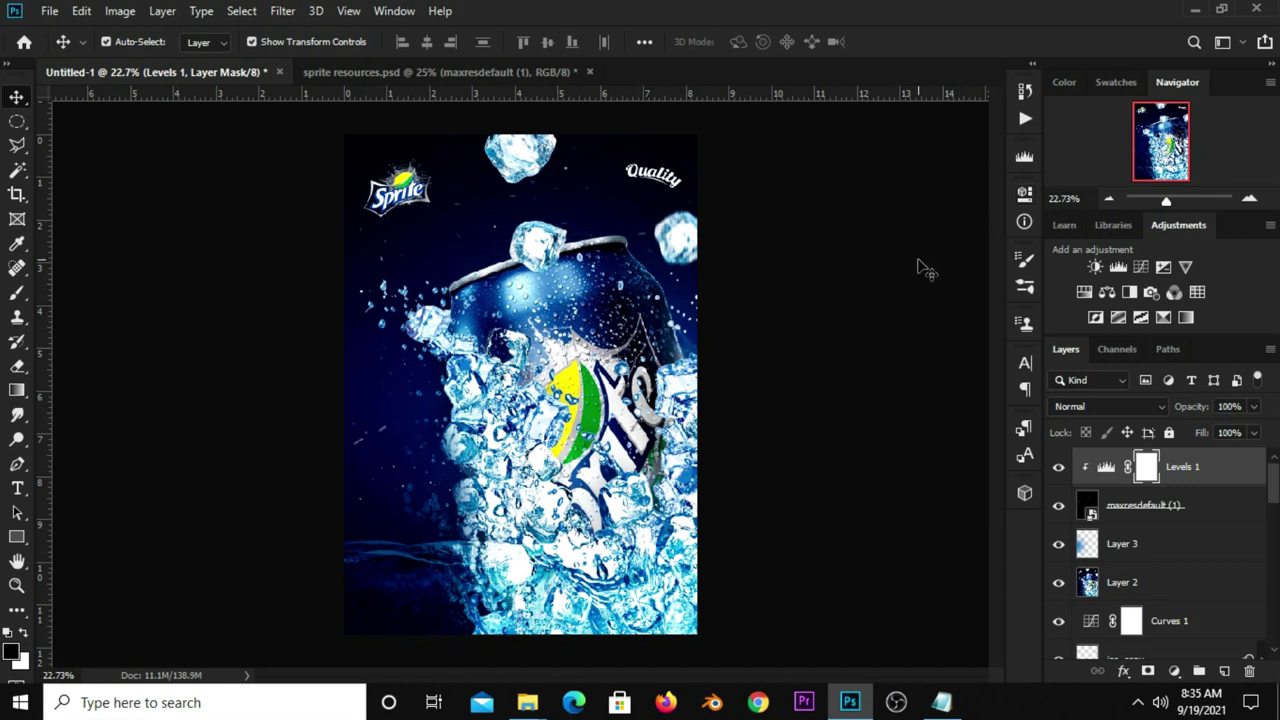
left_click(1060, 466, "ctrl")
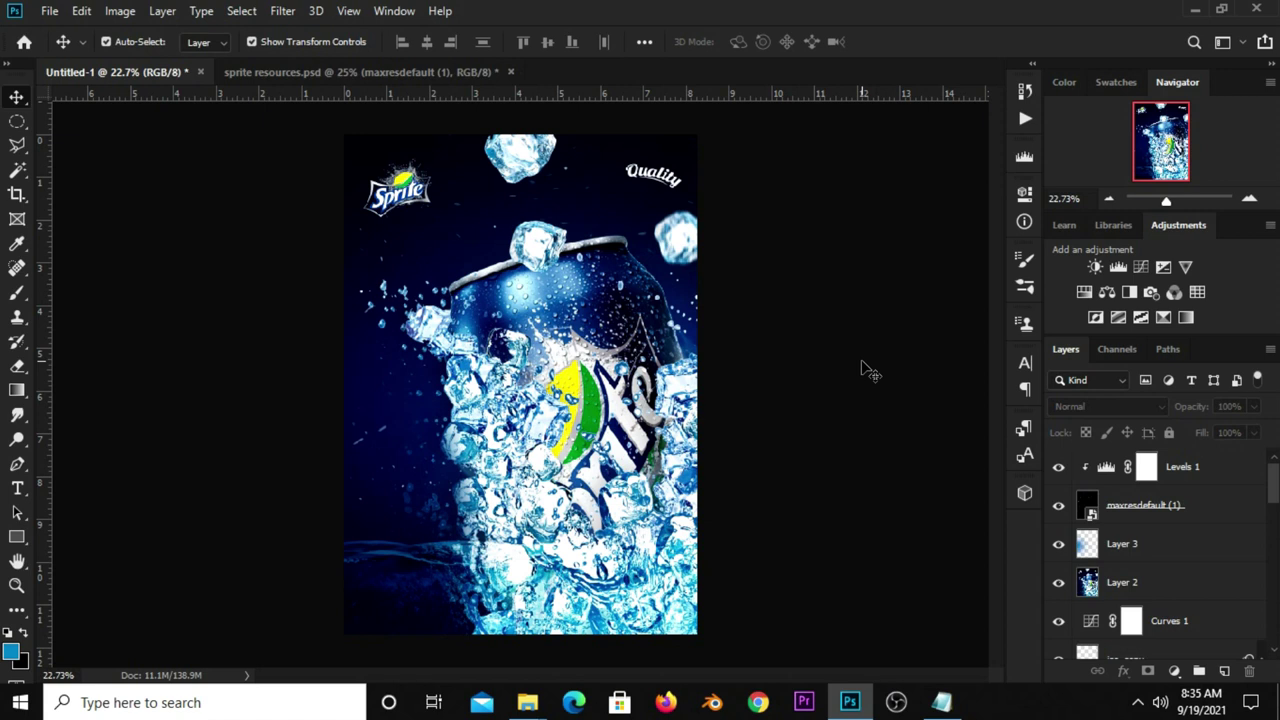
key("ctrl+plus")
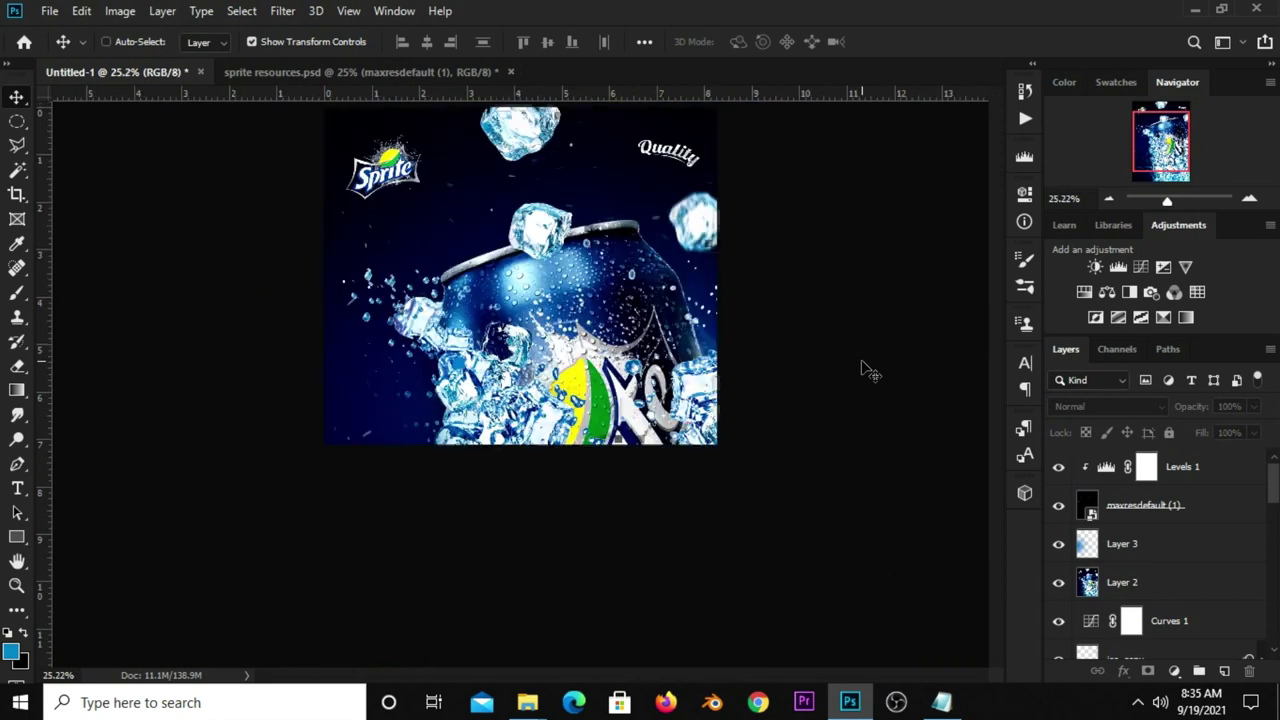
key("ctrl+minus")
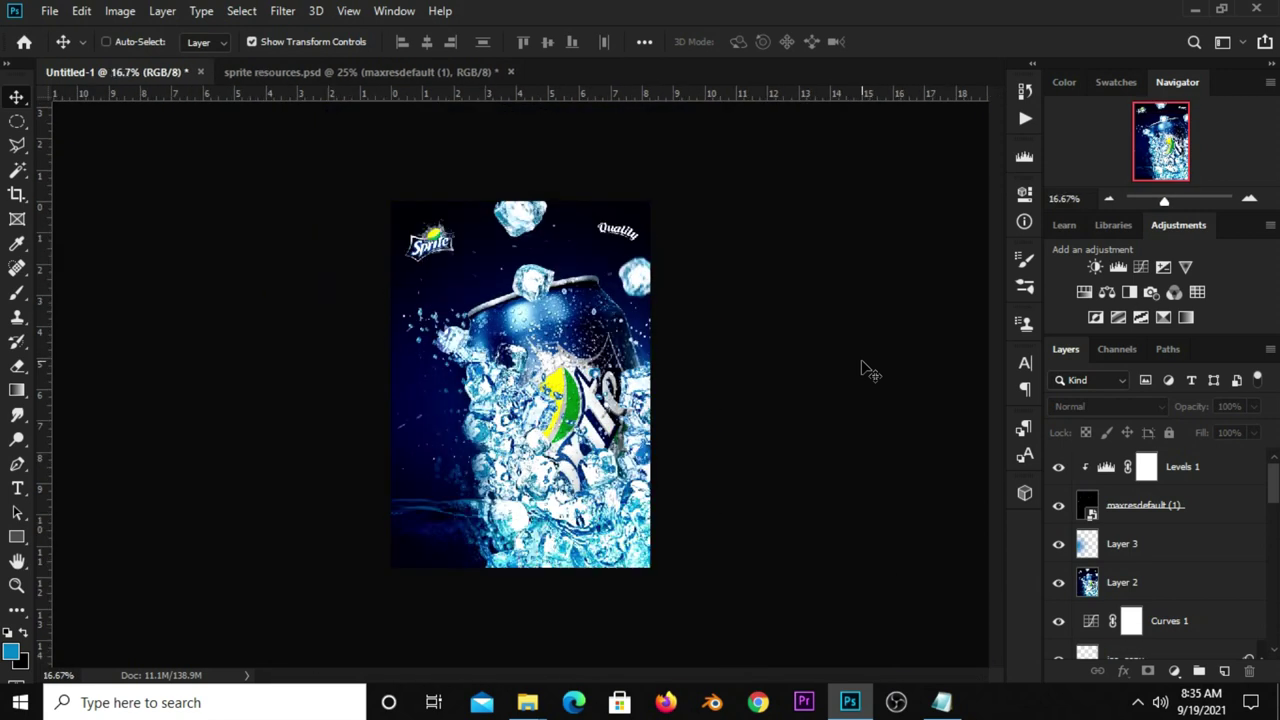
key("ctrl+0")
key("ctrl+plus")
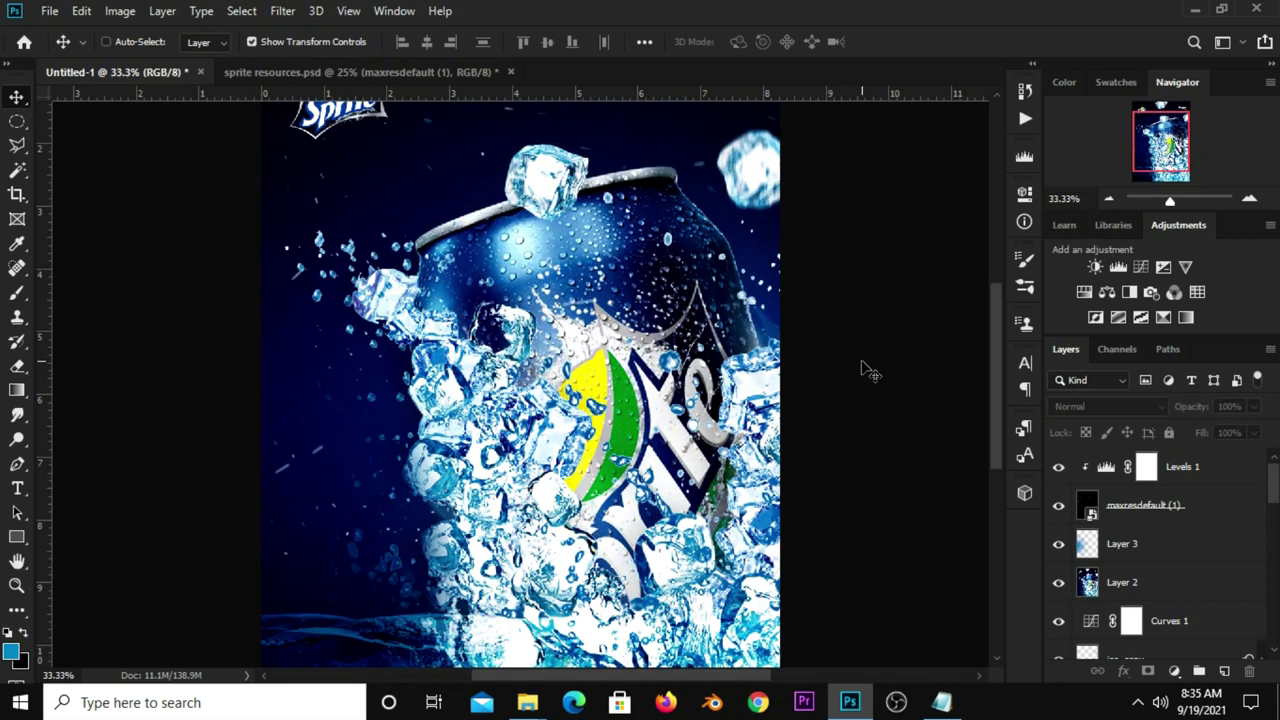
key("ctrl+0")
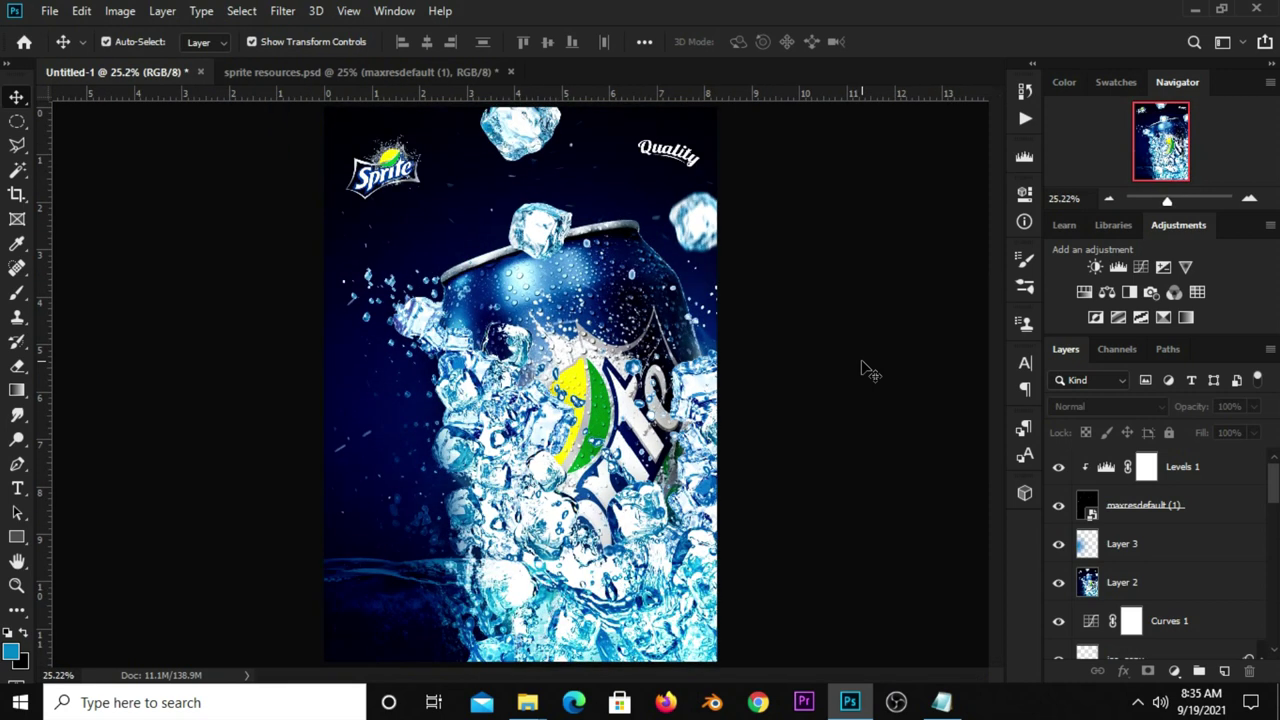